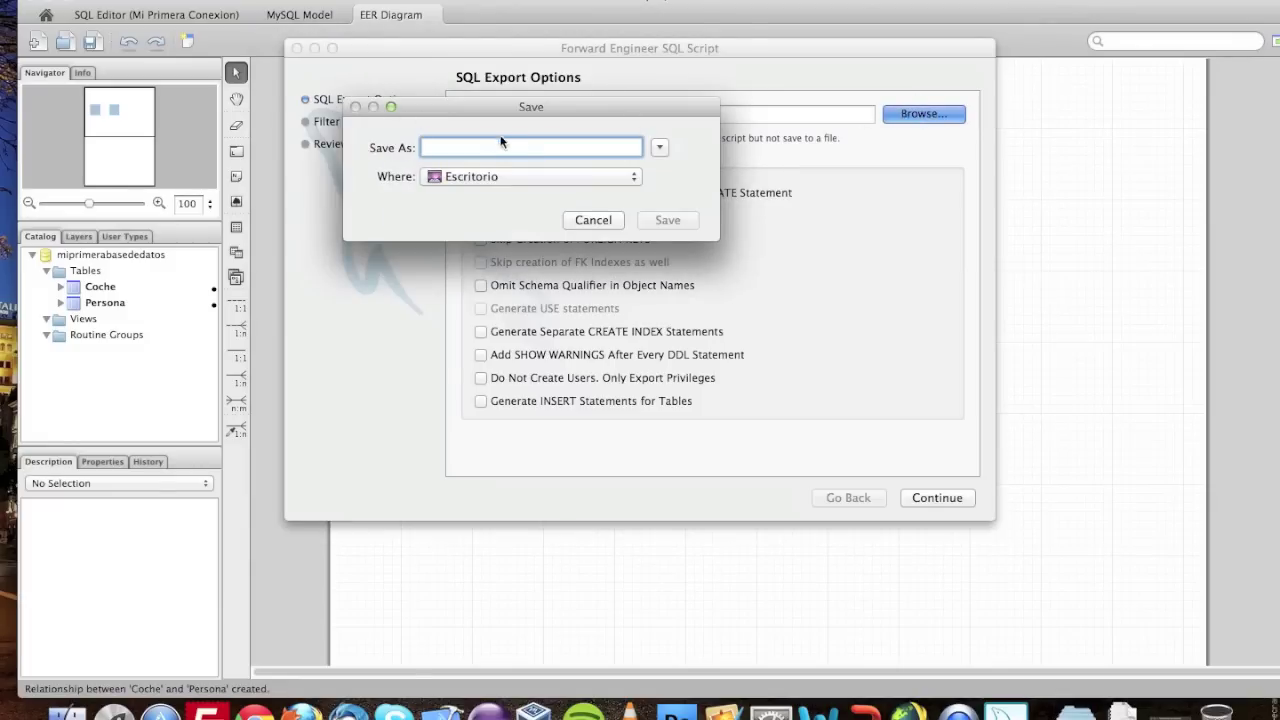
- Save the forward-engineered script as script.sql on the Desktop, accepting the default options and filters
{"action": "left_click_drag", "start_coordinate": [533, 107], "coordinate": [570, 113]}
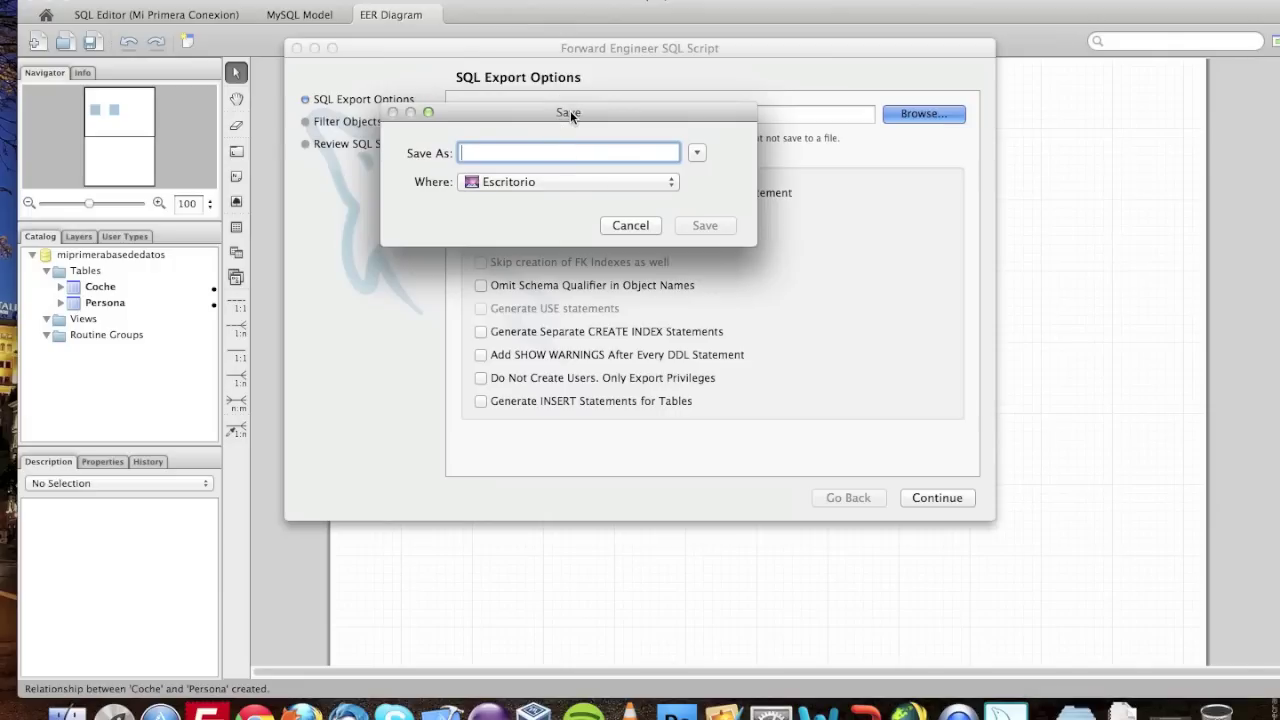
{"action": "type", "text": "scr"}
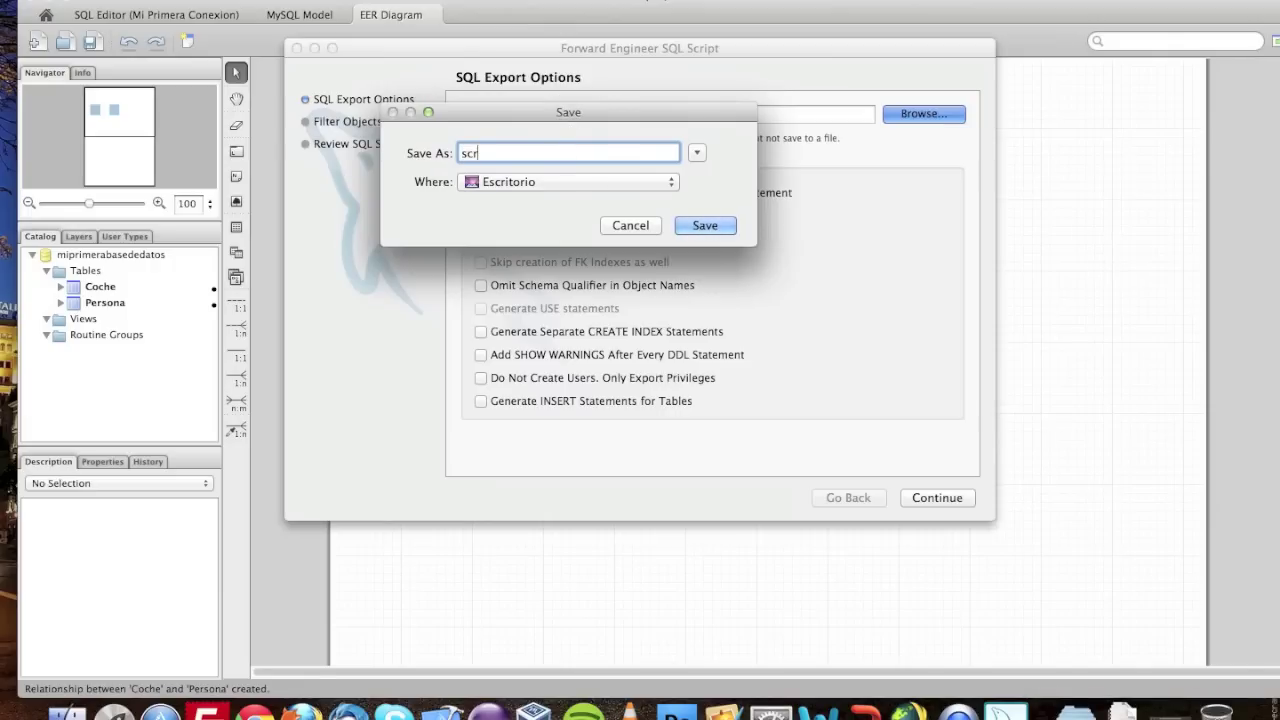
{"action": "type", "text": "ipt"}
{"action": "left_click", "coordinate": [705, 225]}
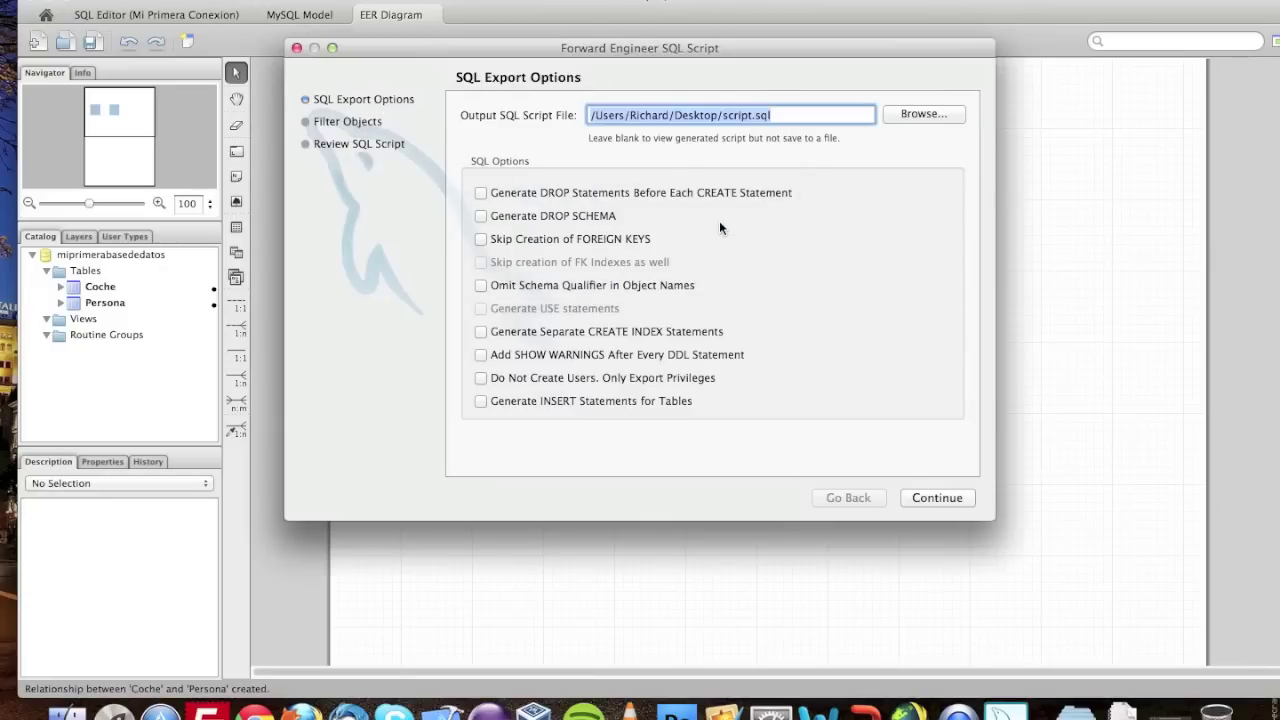
{"action": "left_click", "coordinate": [944, 498]}
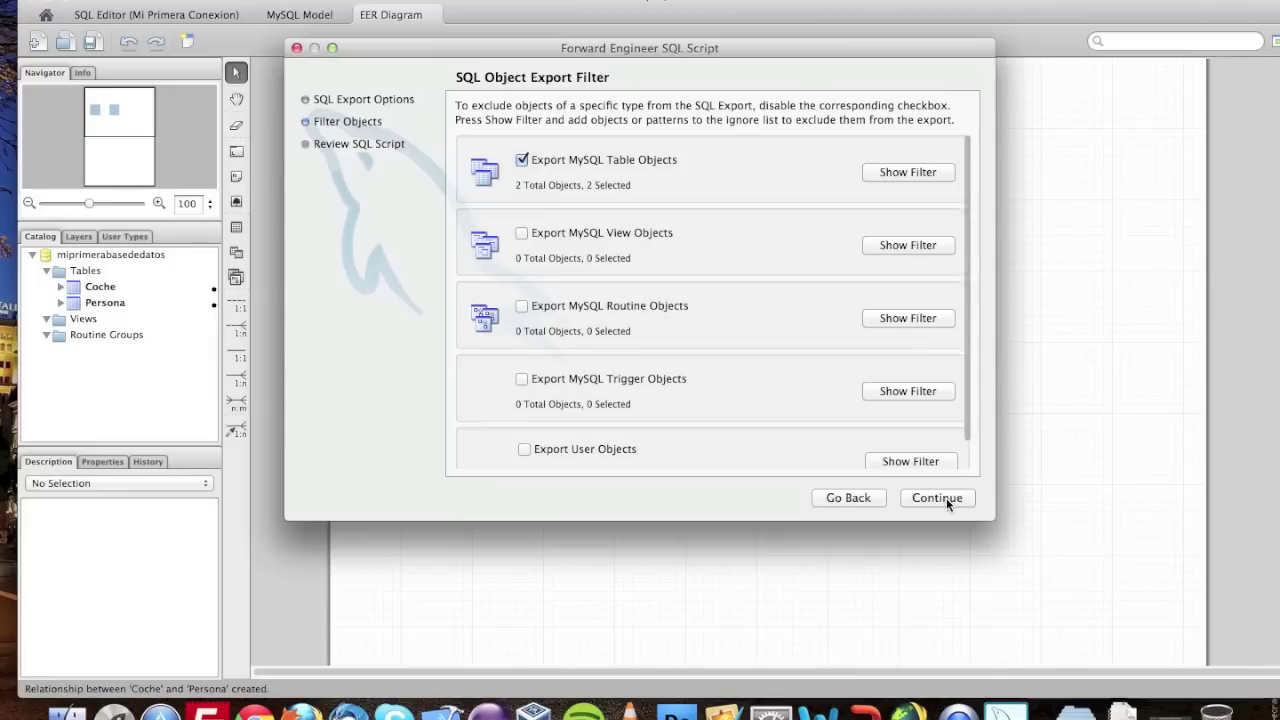
{"action": "left_click", "coordinate": [937, 498]}
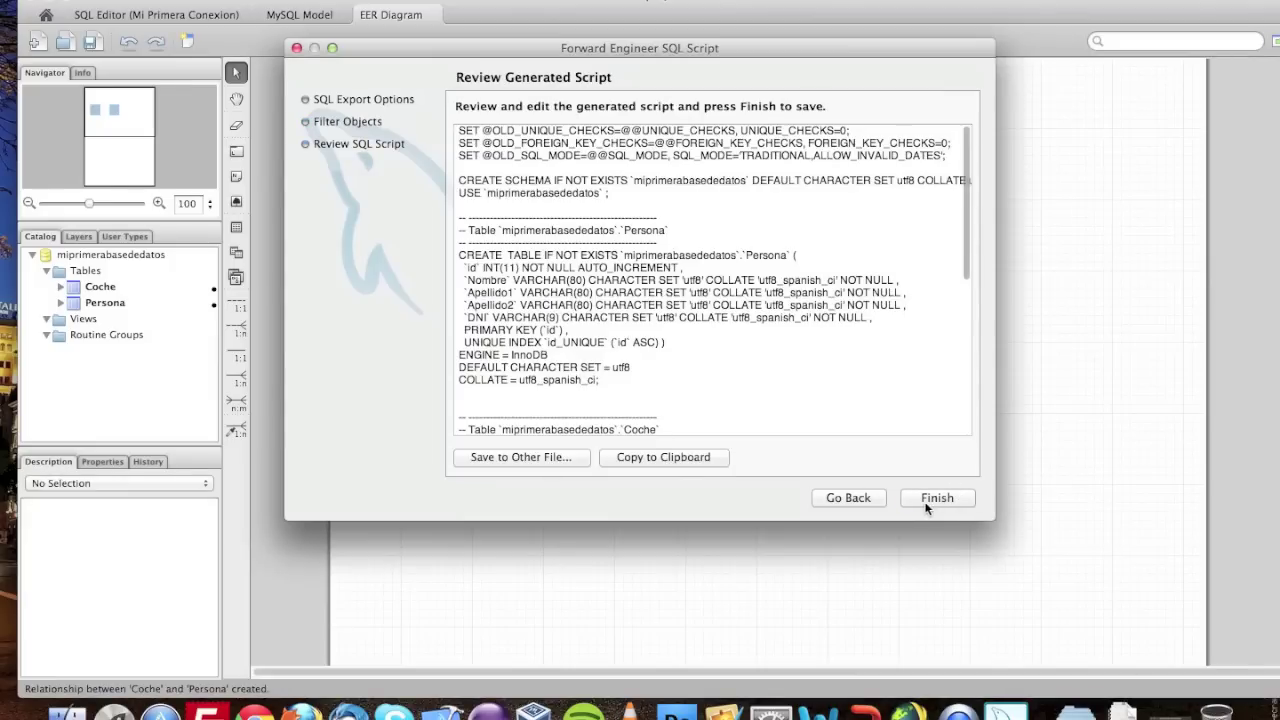
{"action": "scroll", "coordinate": [661, 270], "scroll_direction": "down", "scroll_amount": 8}
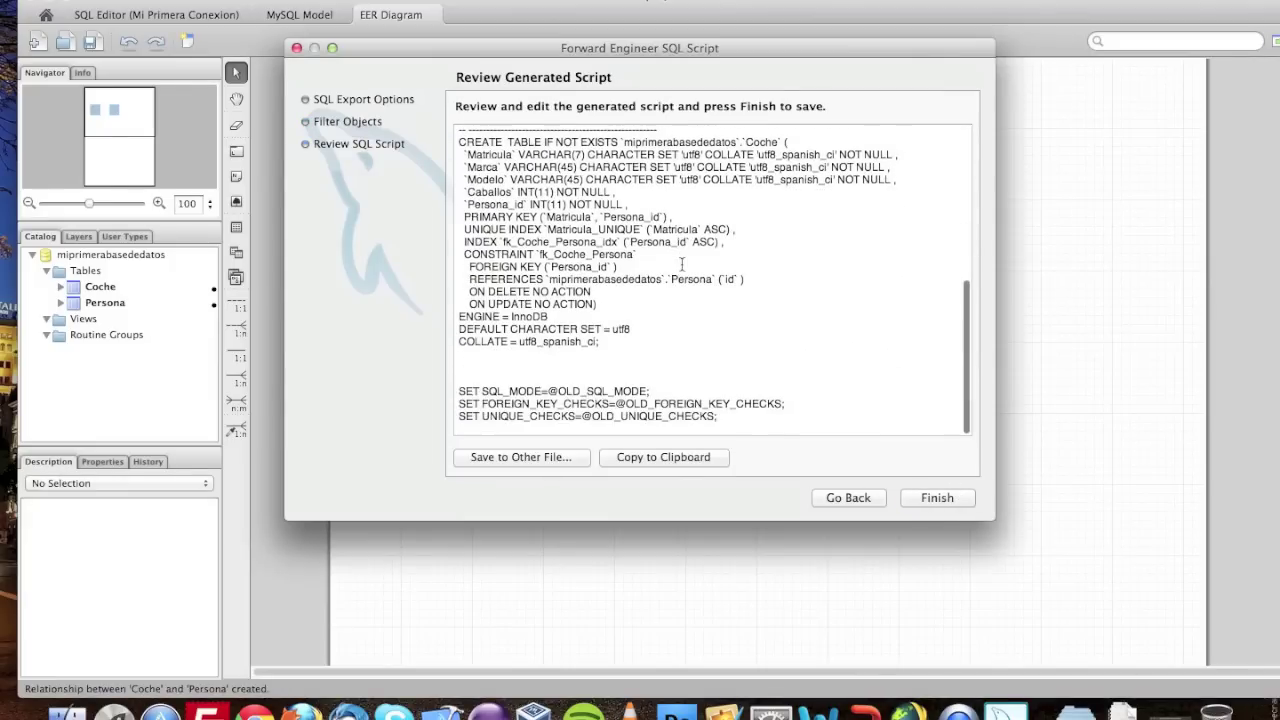
{"action": "scroll", "coordinate": [682, 263], "scroll_direction": "up", "scroll_amount": 10}
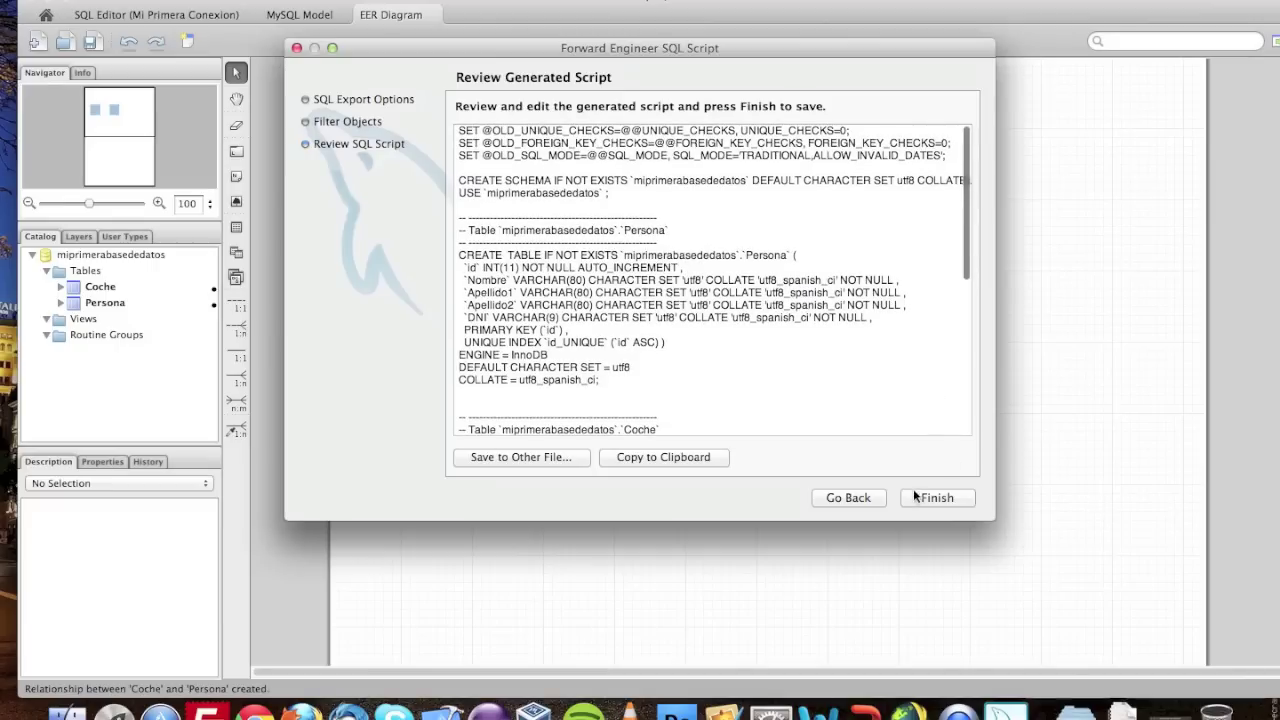
{"action": "left_click", "coordinate": [937, 498]}
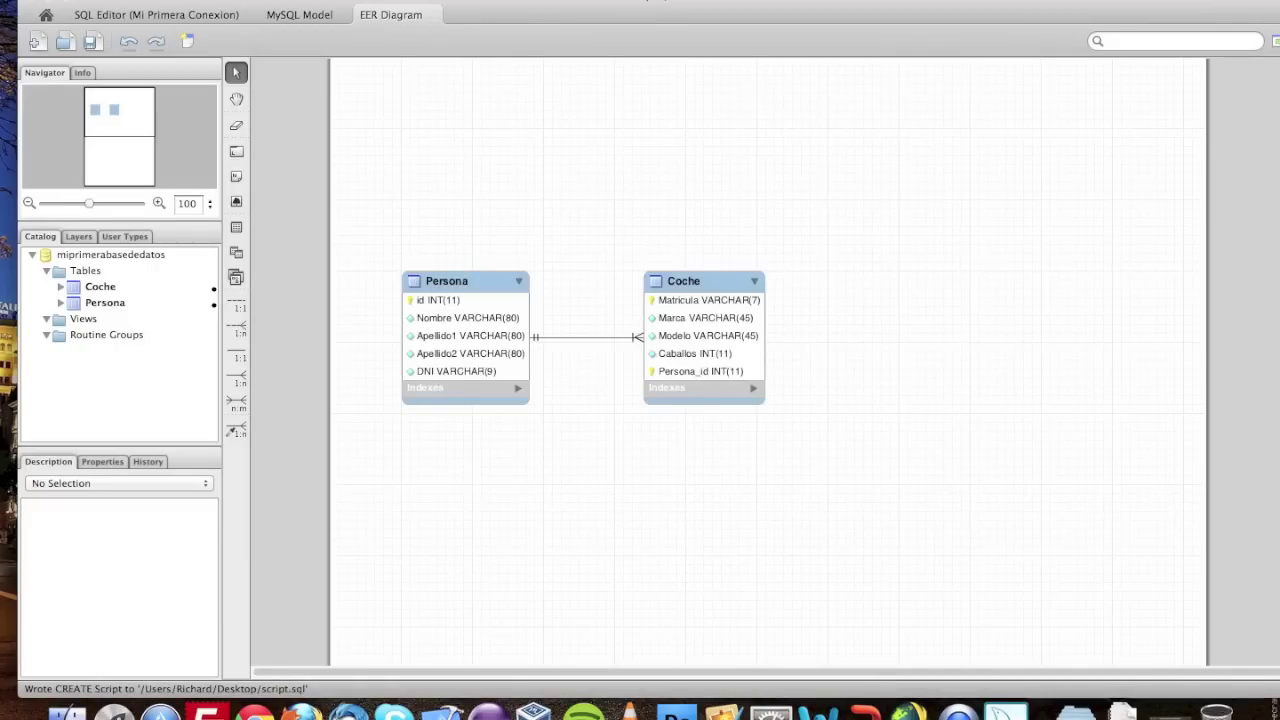
- Leave full screen, pass through the browser and return to Workbench's SQL editor tab
{"action": "key", "text": "super+ctrl+f"}
{"action": "left_click", "coordinate": [570, 19]}
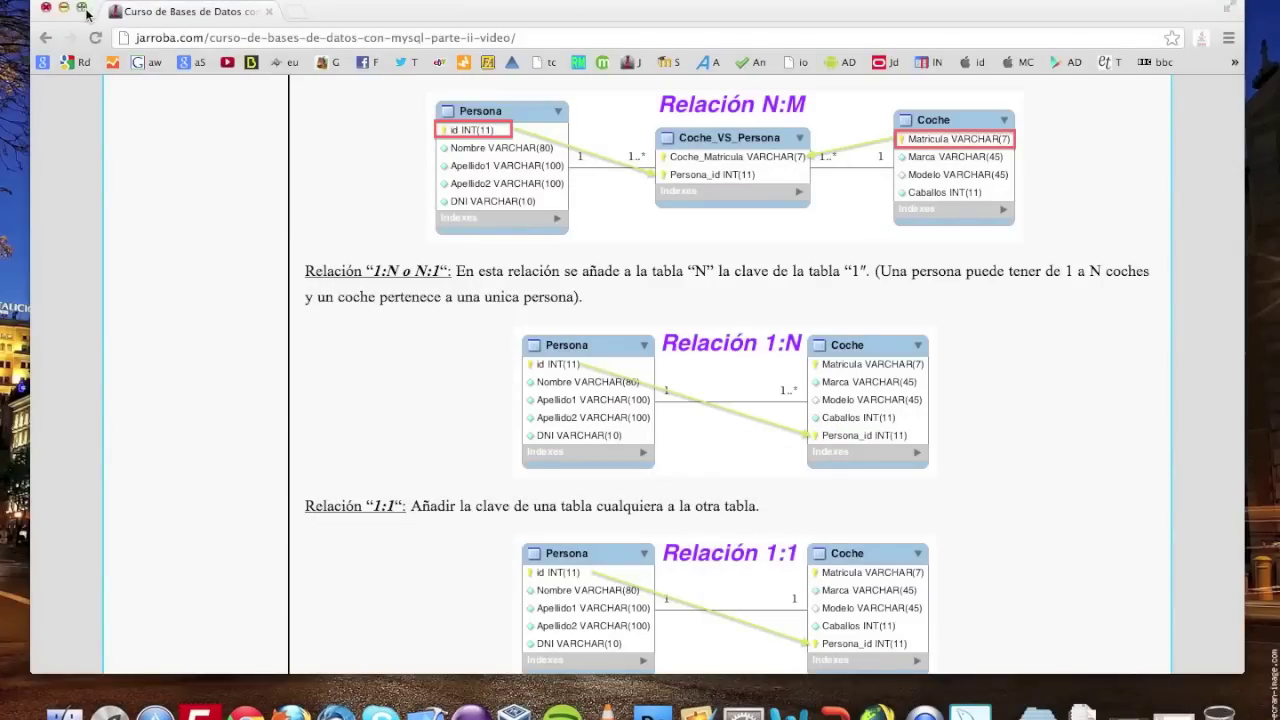
{"action": "left_click", "coordinate": [83, 18]}
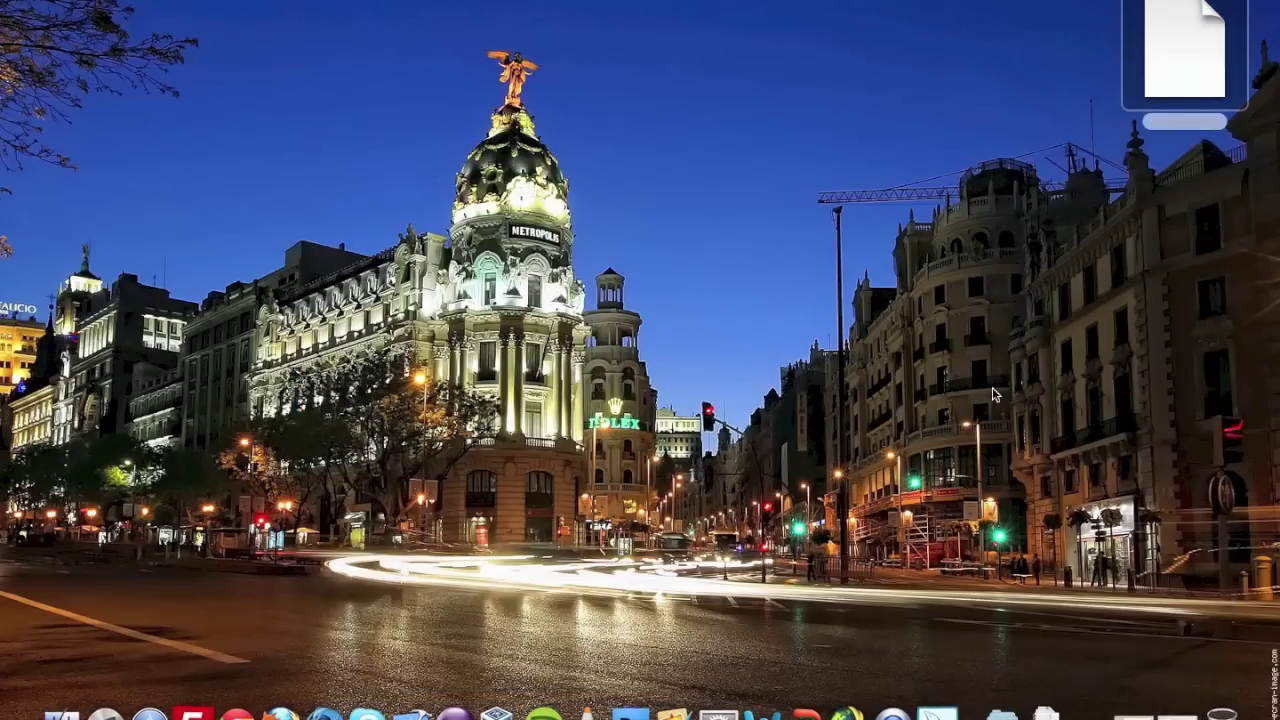
{"action": "left_click", "coordinate": [940, 705]}
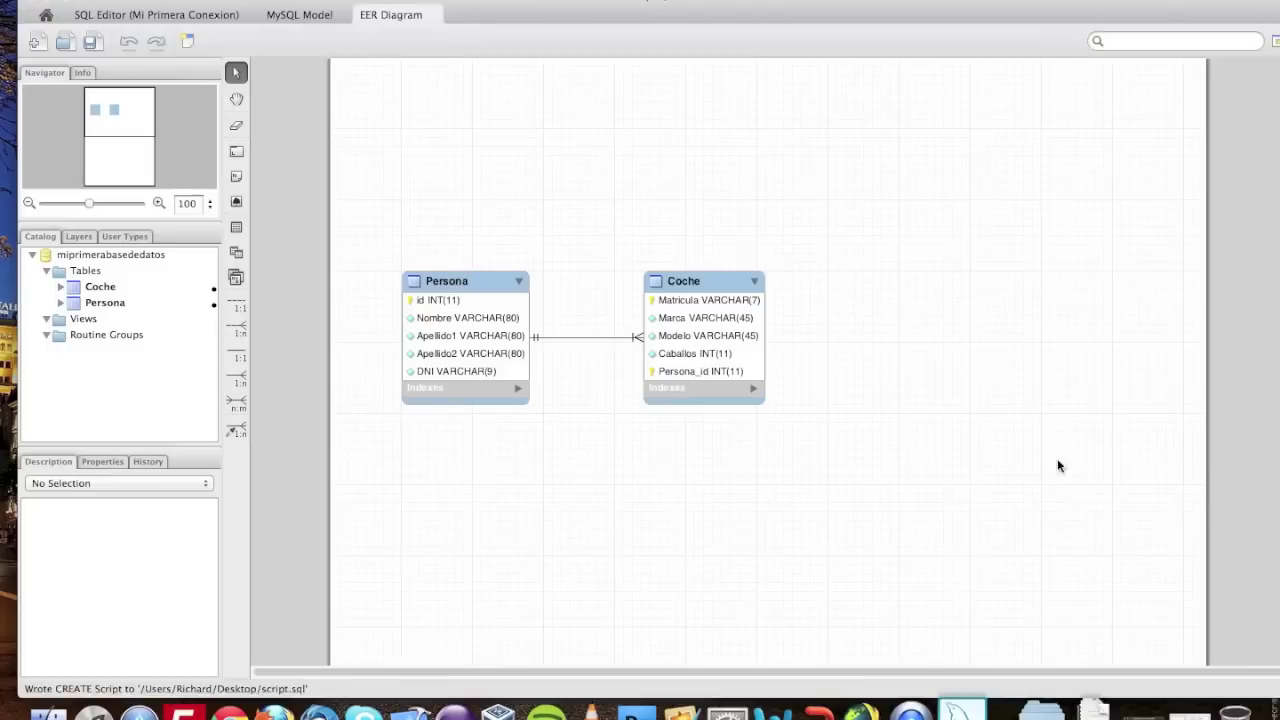
{"action": "left_click", "coordinate": [107, 17]}
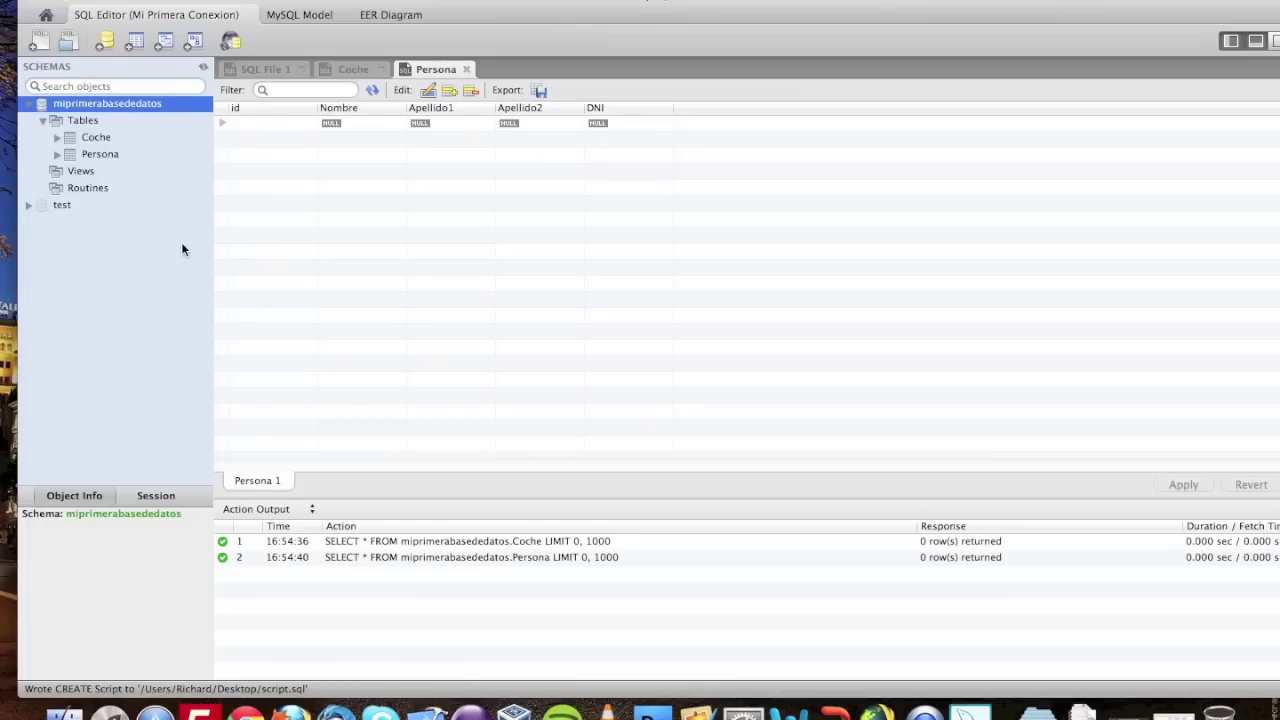
- Browse the miprimerabasededatos schema's Coche and Persona table columns
{"action": "right_click", "coordinate": [92, 104]}
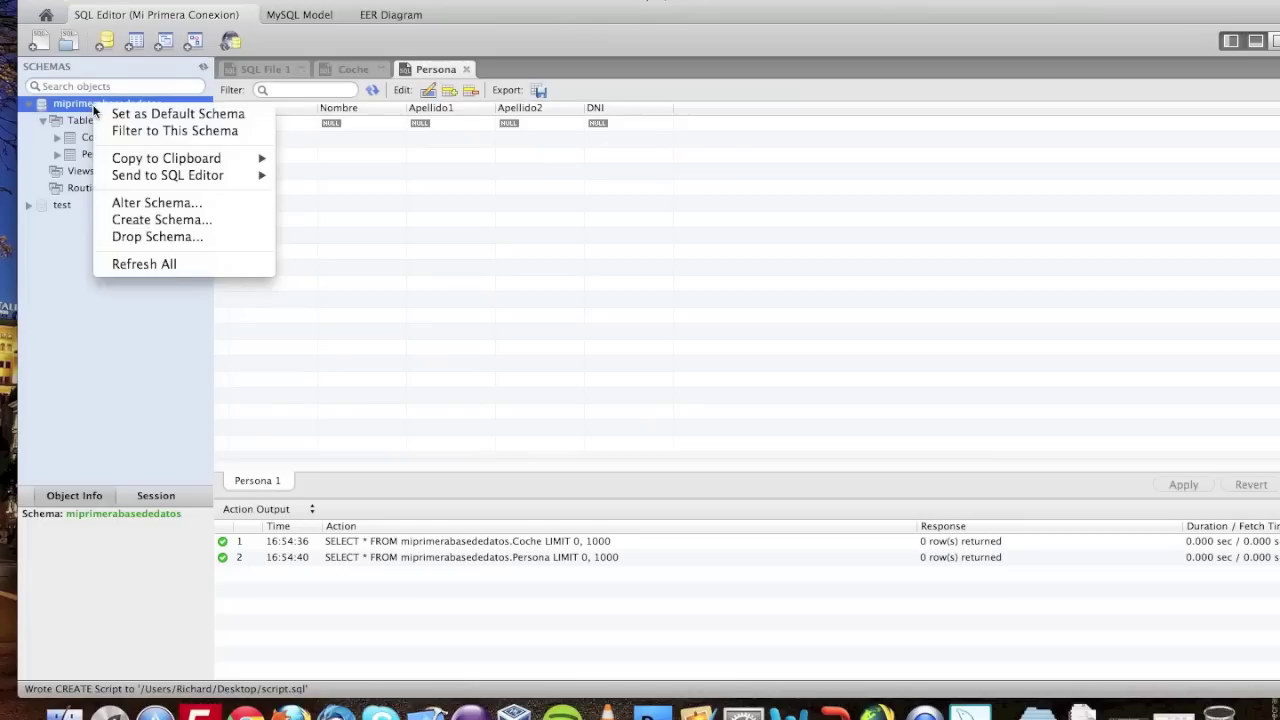
{"action": "left_click", "coordinate": [134, 330]}
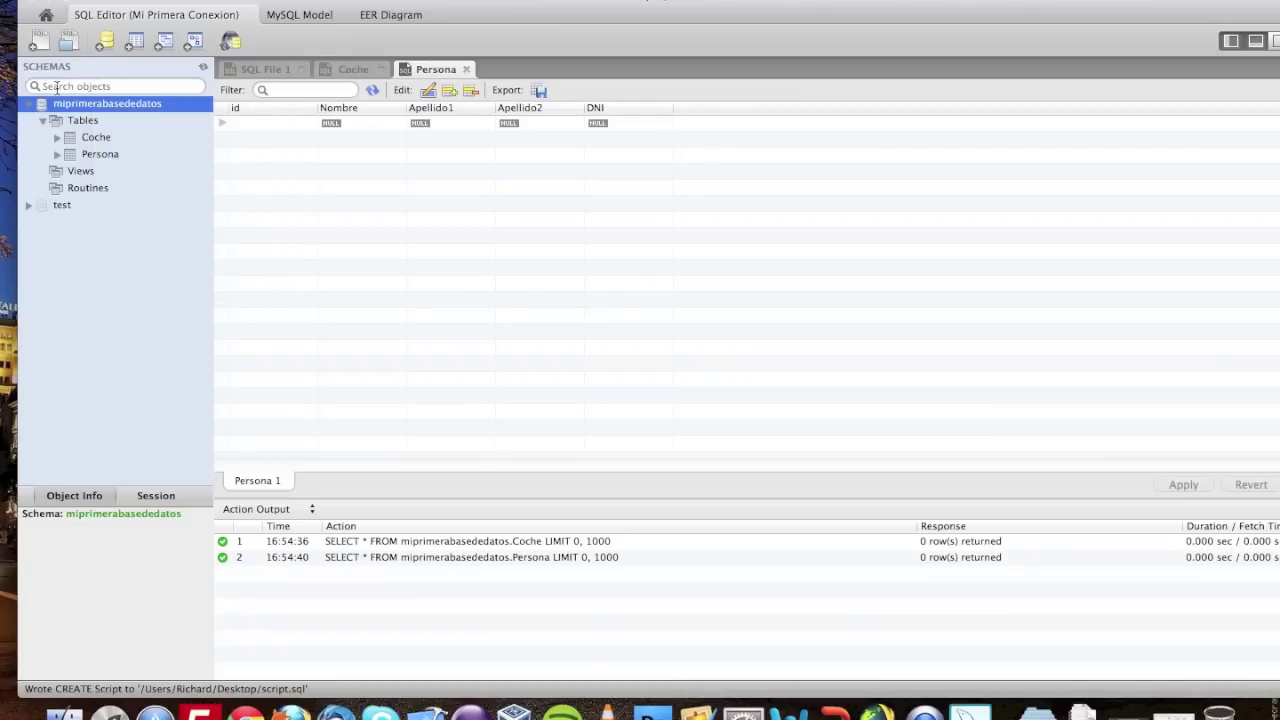
{"action": "left_click", "coordinate": [97, 136]}
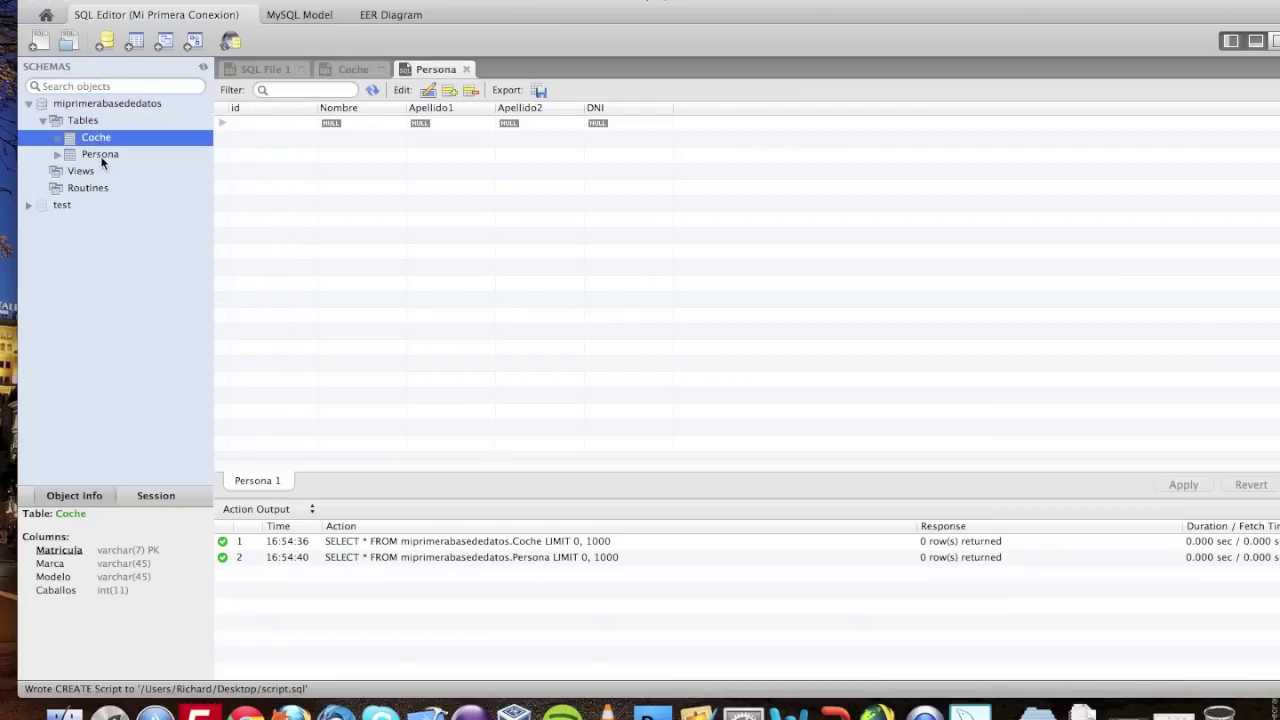
{"action": "left_click", "coordinate": [102, 160]}
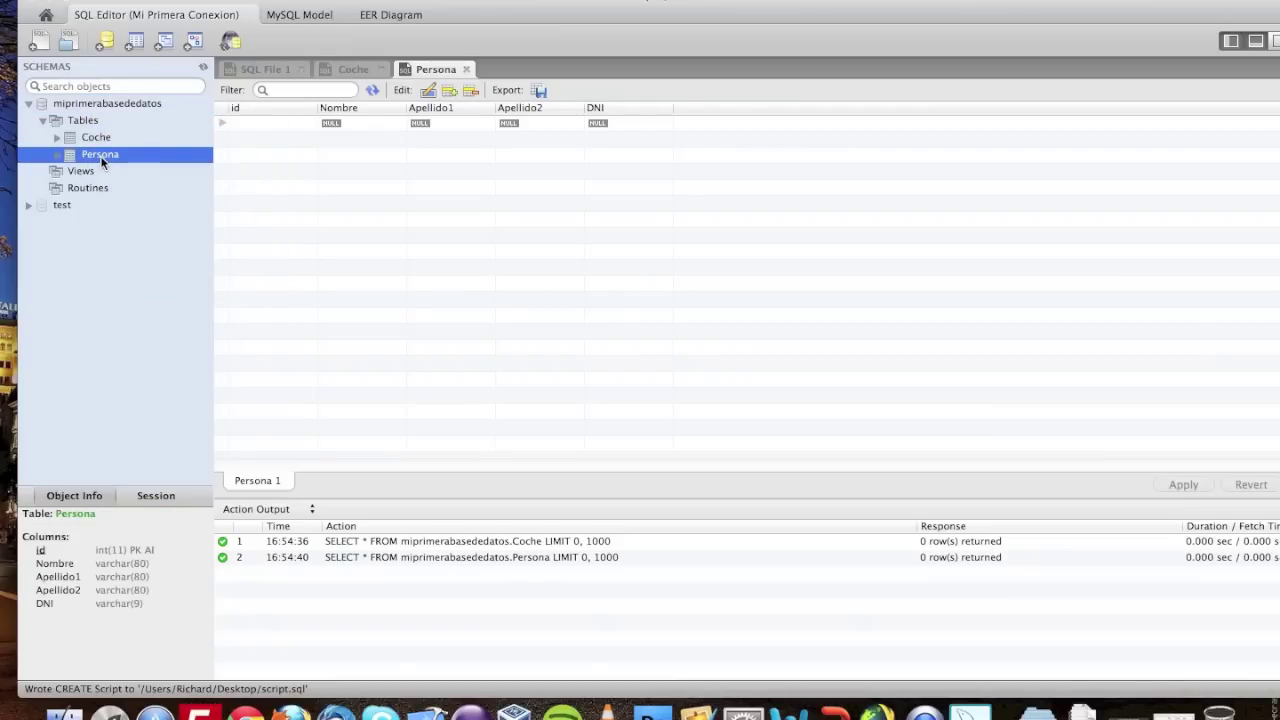
- Drop the miprimerabasededatos schema and close the Persona results tab
{"action": "left_click", "coordinate": [85, 104]}
{"action": "right_click", "coordinate": [85, 102]}
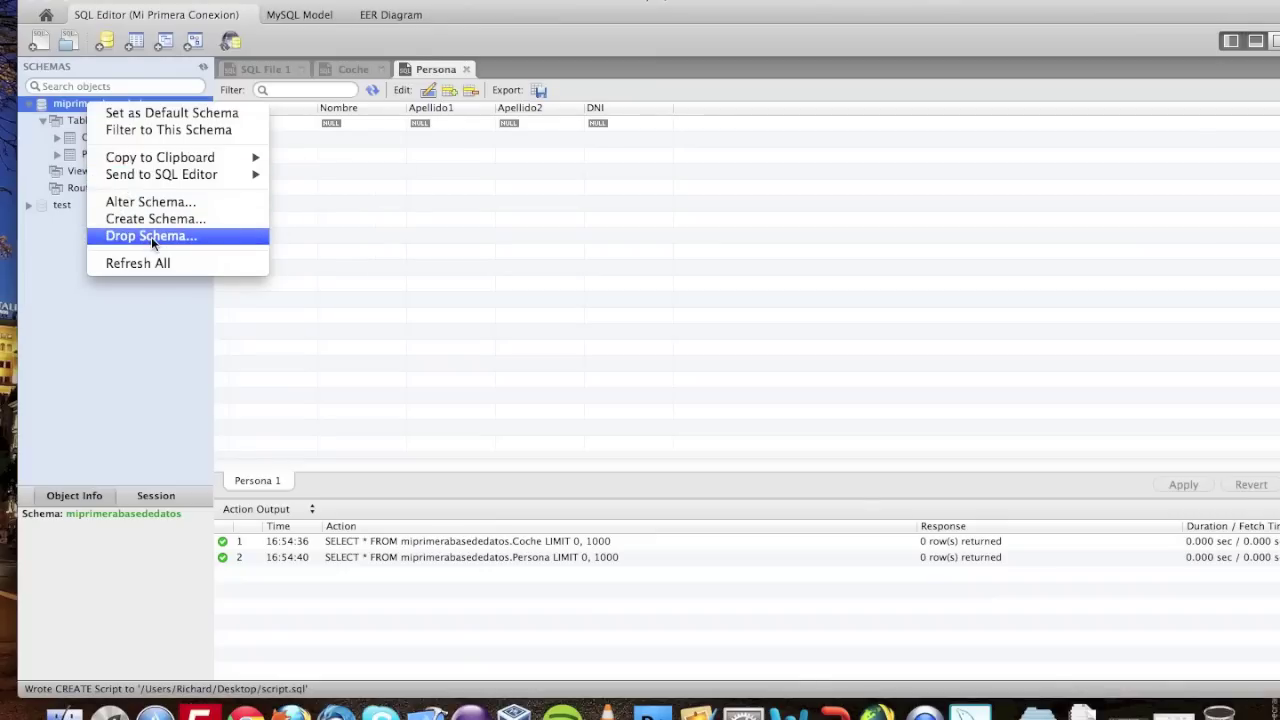
{"action": "left_click", "coordinate": [151, 237]}
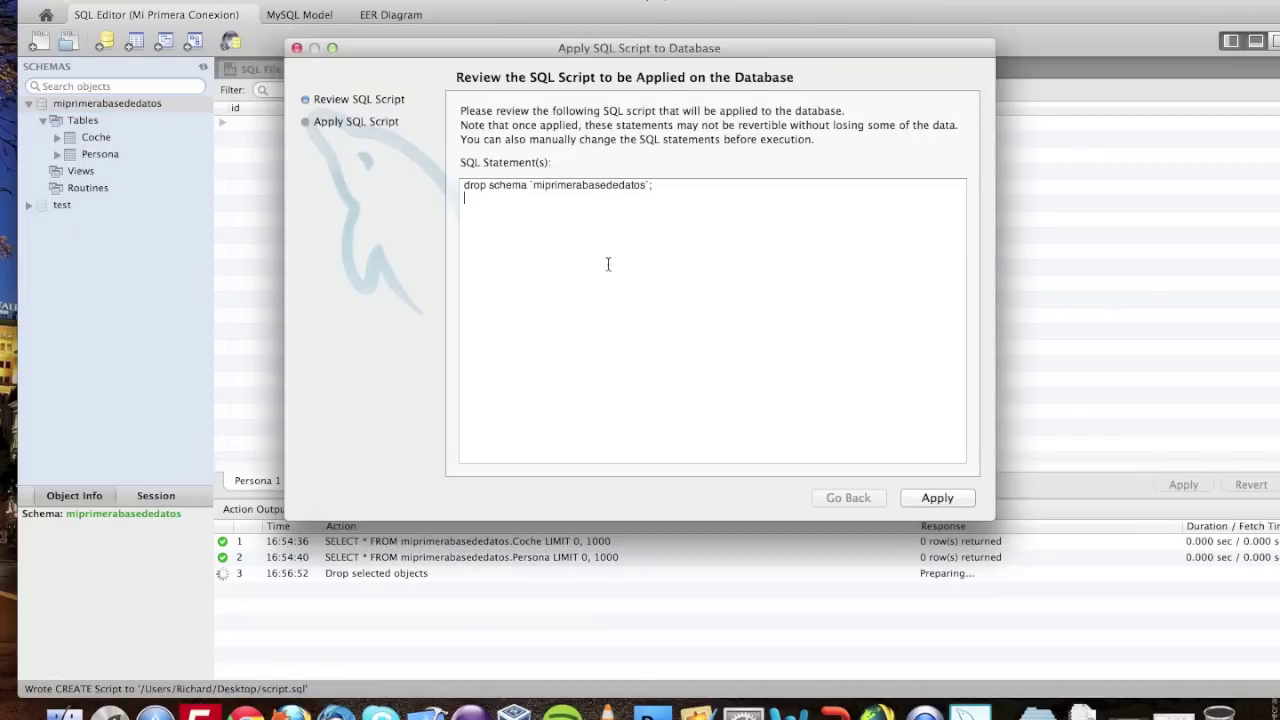
{"action": "left_click", "coordinate": [928, 497]}
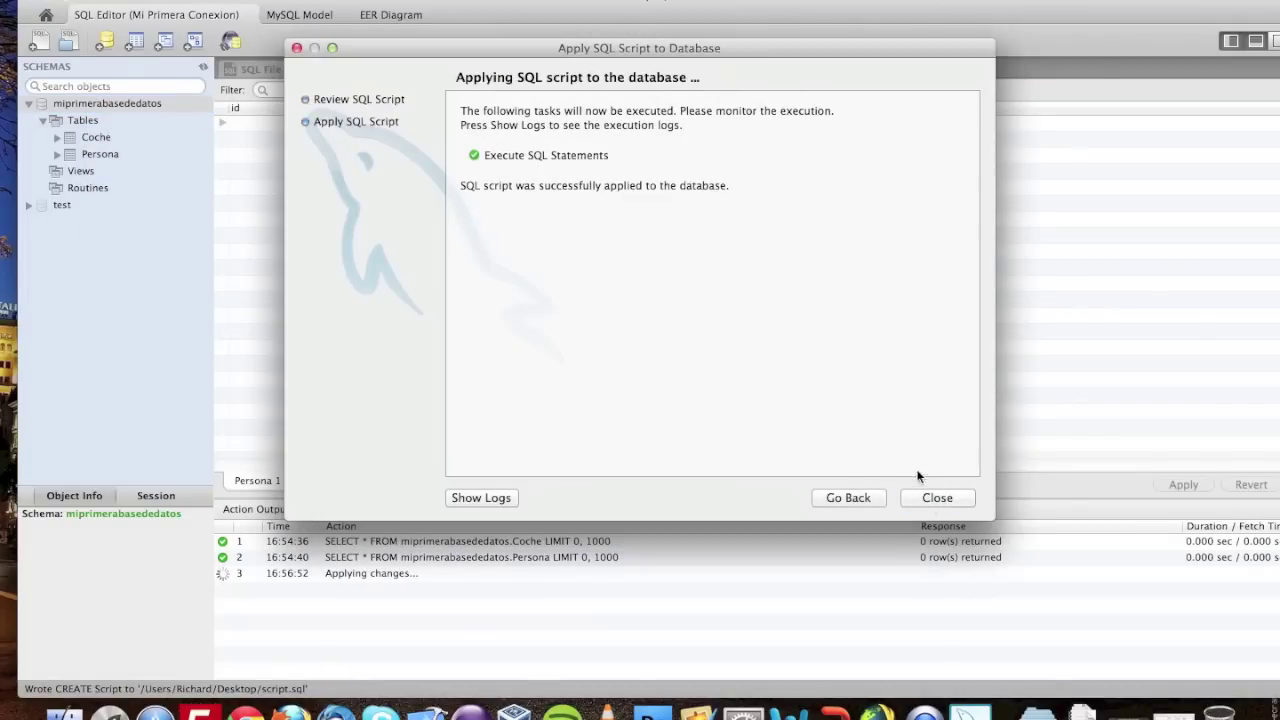
{"action": "left_click", "coordinate": [940, 497]}
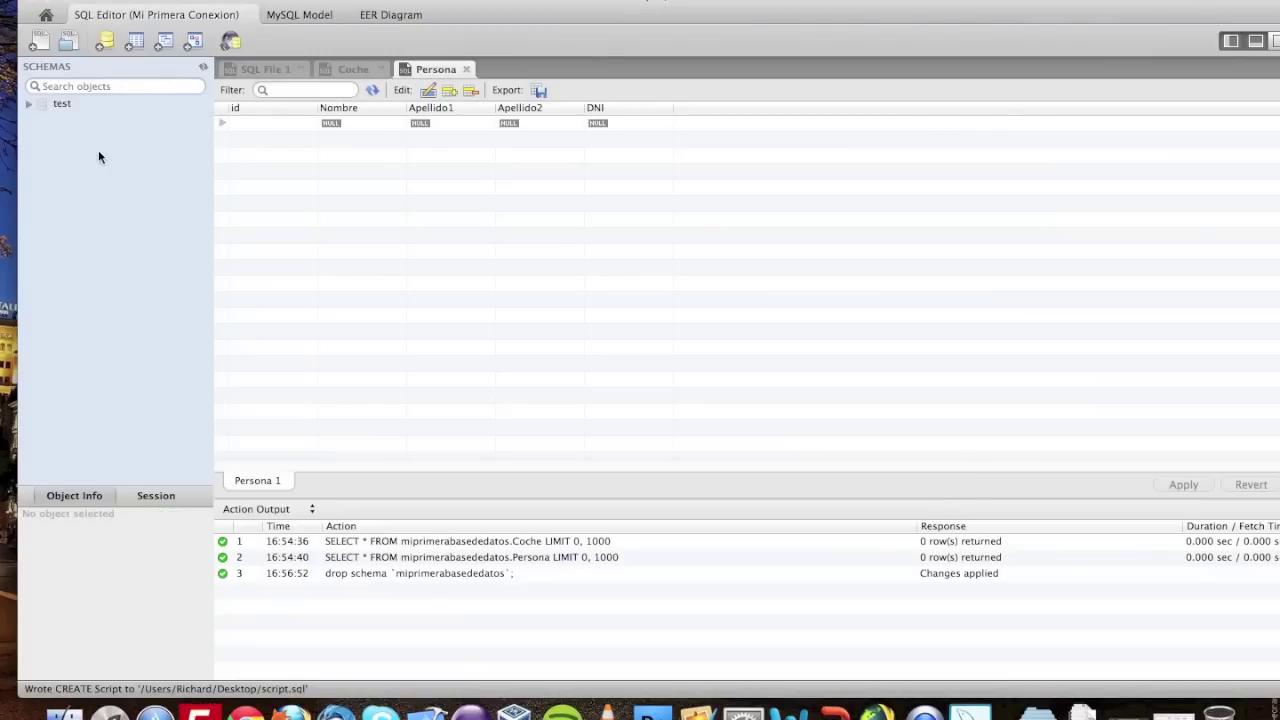
{"action": "left_click", "coordinate": [465, 69]}
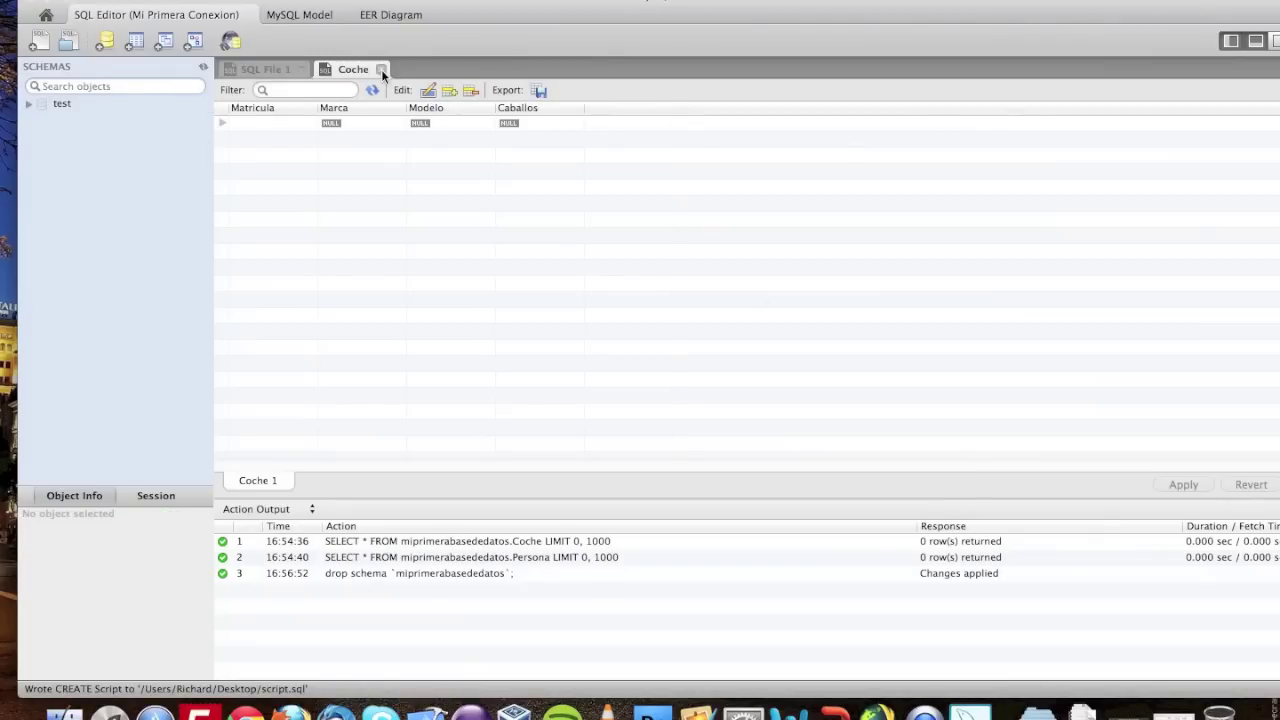
{"action": "left_click", "coordinate": [381, 69]}
{"action": "left_click", "coordinate": [195, 0]}
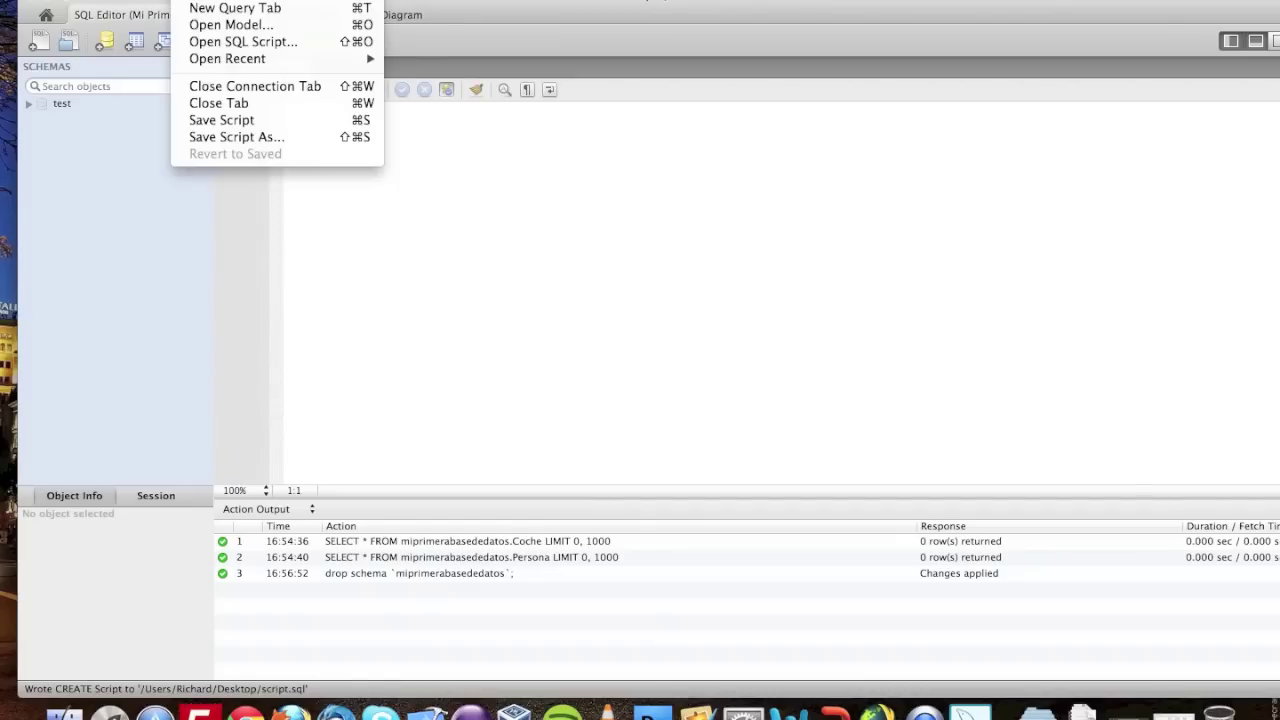
{"action": "left_click", "coordinate": [224, 42]}
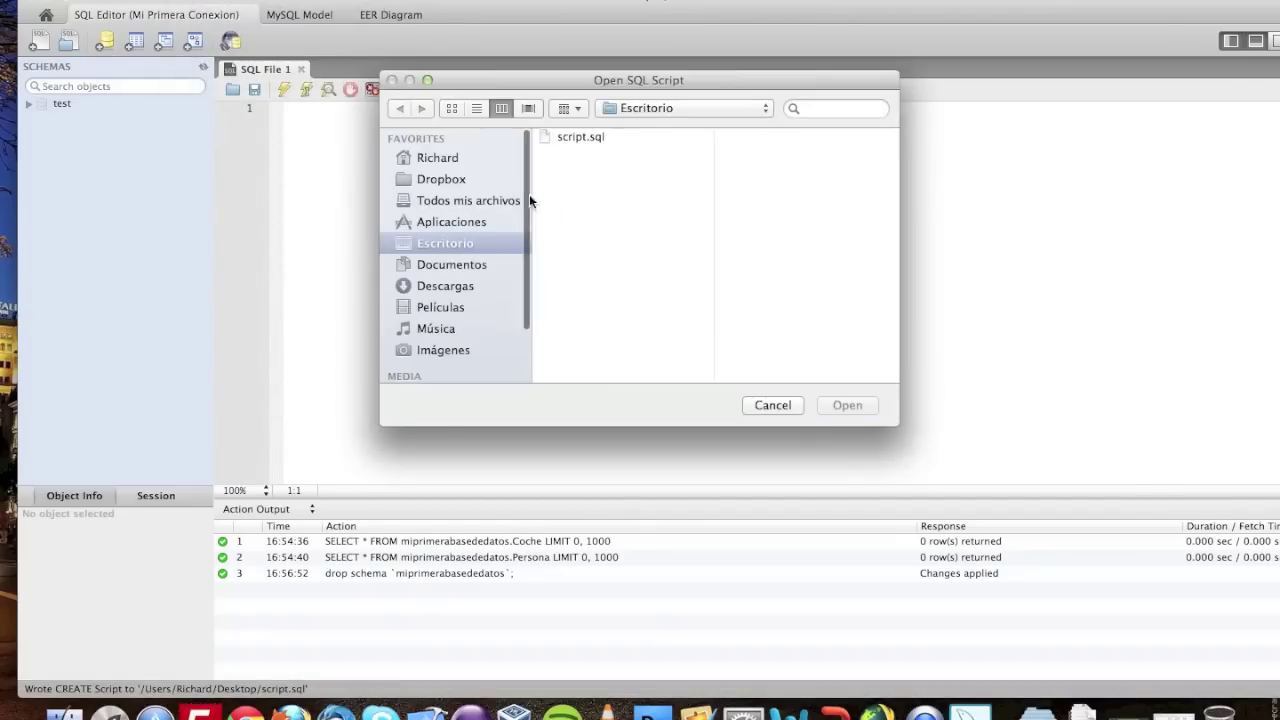
{"action": "double_click", "coordinate": [593, 141]}
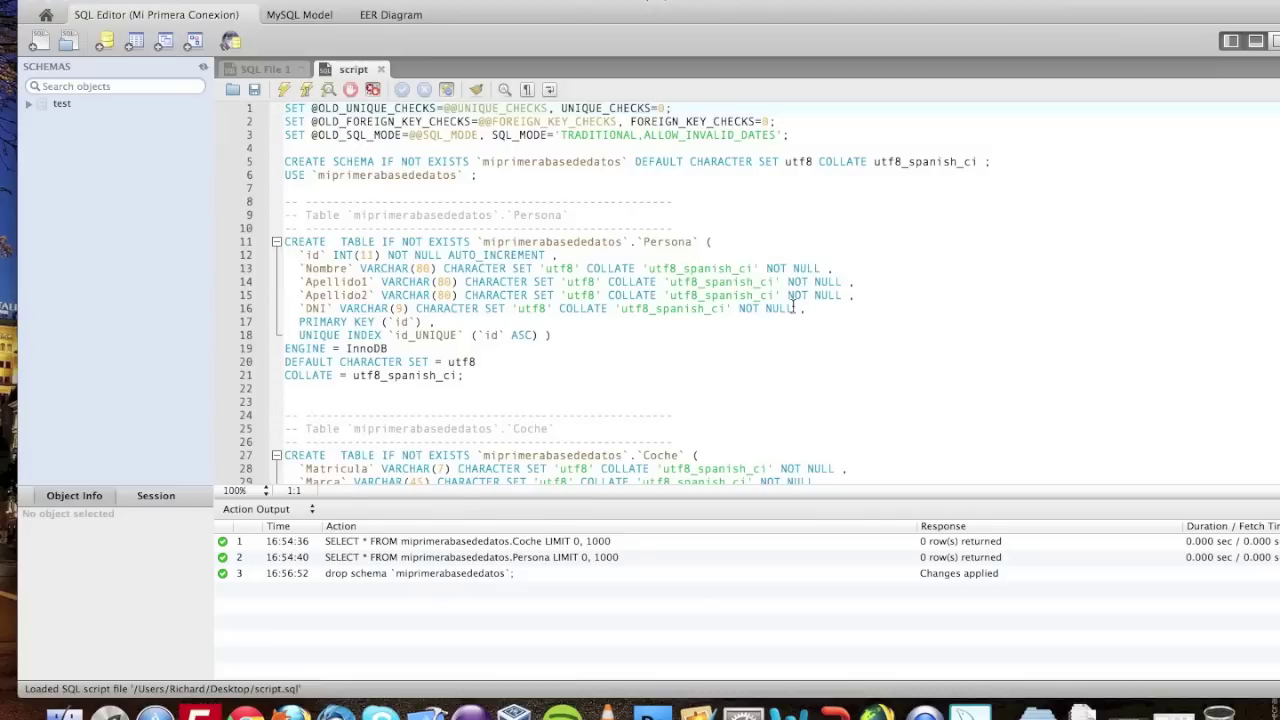
{"action": "scroll", "coordinate": [570, 256], "scroll_direction": "down", "scroll_amount": 3}
{"action": "scroll", "coordinate": [530, 258], "scroll_direction": "up", "scroll_amount": 3}
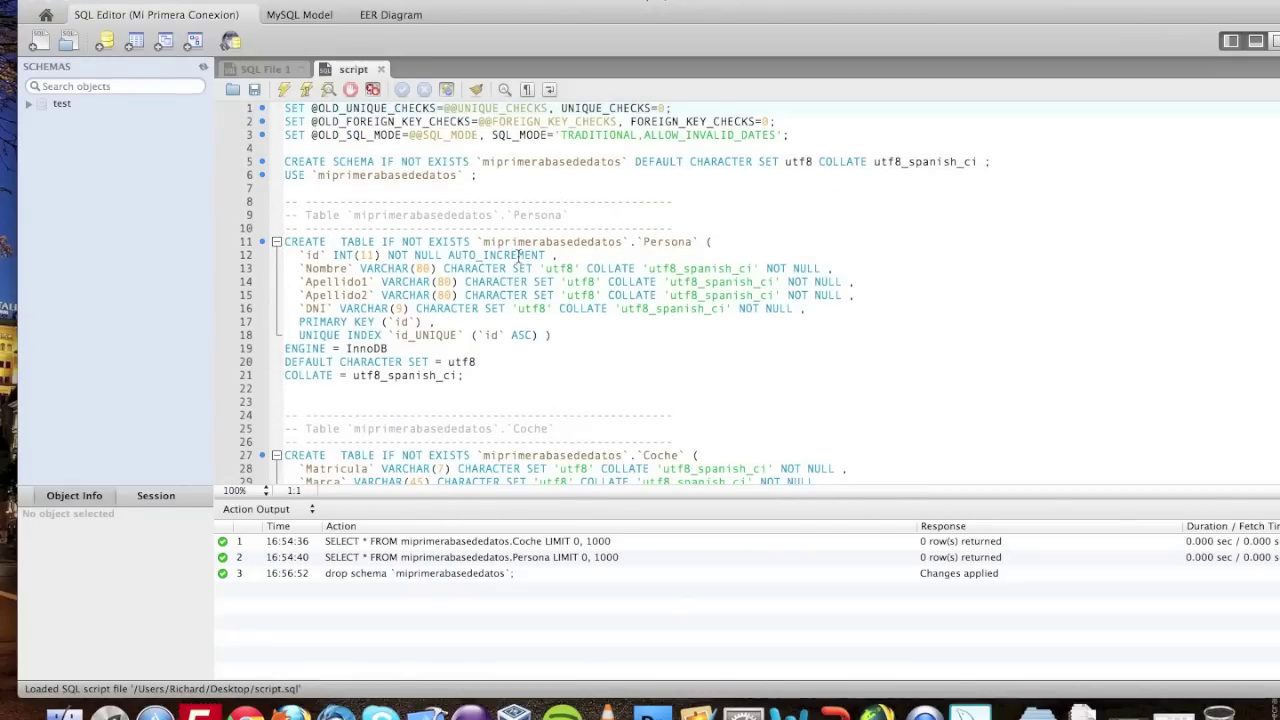
{"action": "scroll", "coordinate": [518, 255], "scroll_direction": "down", "scroll_amount": 8}
{"action": "scroll", "coordinate": [576, 163], "scroll_direction": "up", "scroll_amount": 8}
{"action": "scroll", "coordinate": [819, 220], "scroll_direction": "down", "scroll_amount": 1}
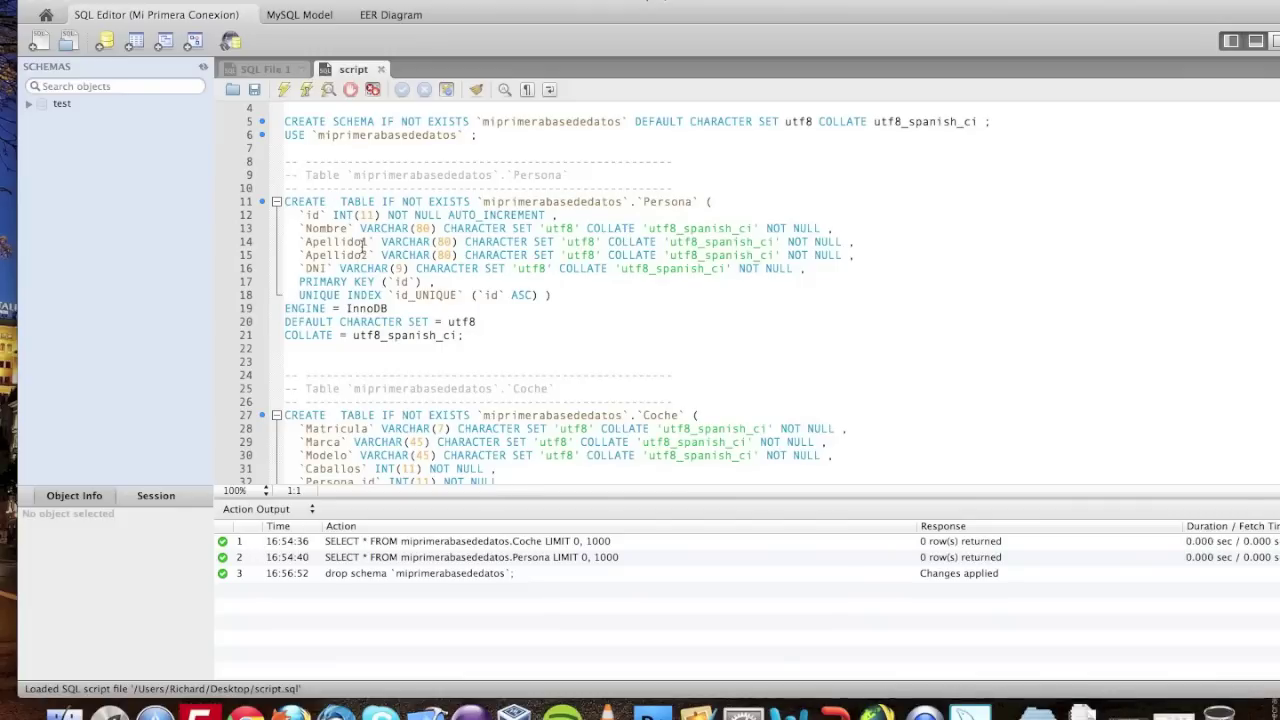
{"action": "scroll", "coordinate": [362, 246], "scroll_direction": "down", "scroll_amount": 6}
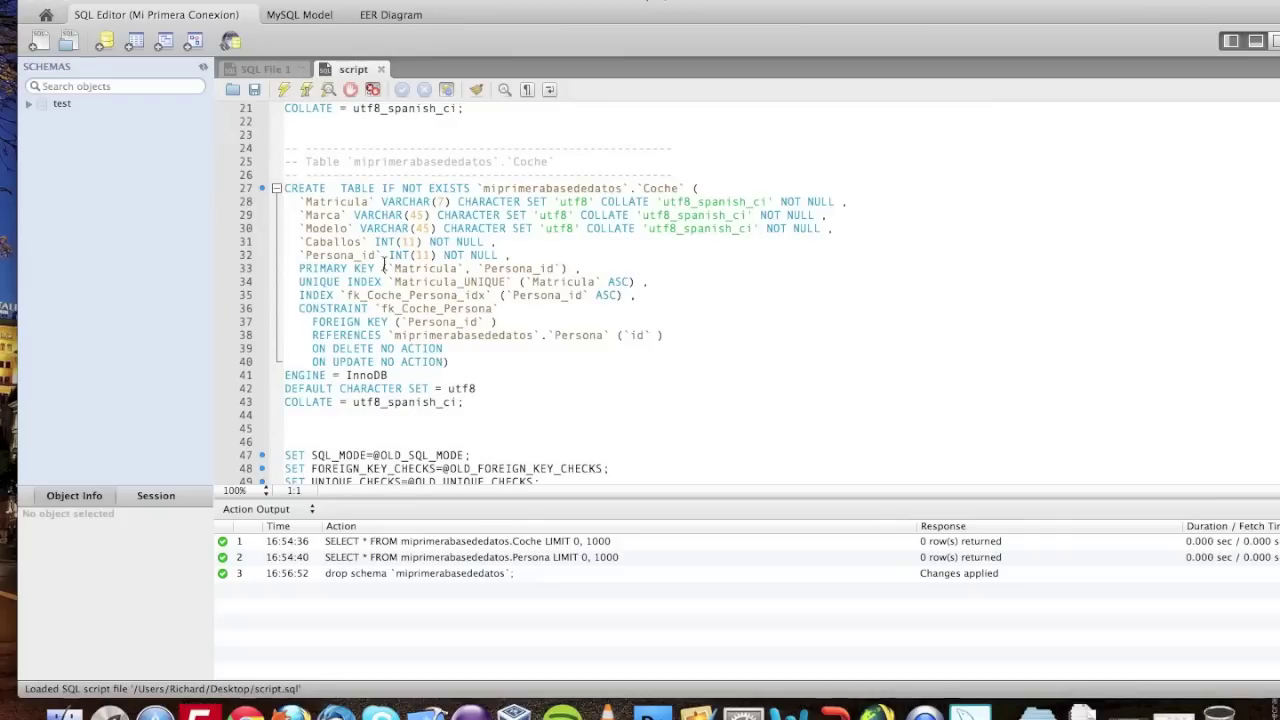
{"action": "left_click_drag", "start_coordinate": [300, 255], "coordinate": [397, 280]}
{"action": "scroll", "coordinate": [397, 281], "scroll_direction": "up", "scroll_amount": 6}
{"action": "scroll", "coordinate": [397, 281], "scroll_direction": "down", "scroll_amount": 4}
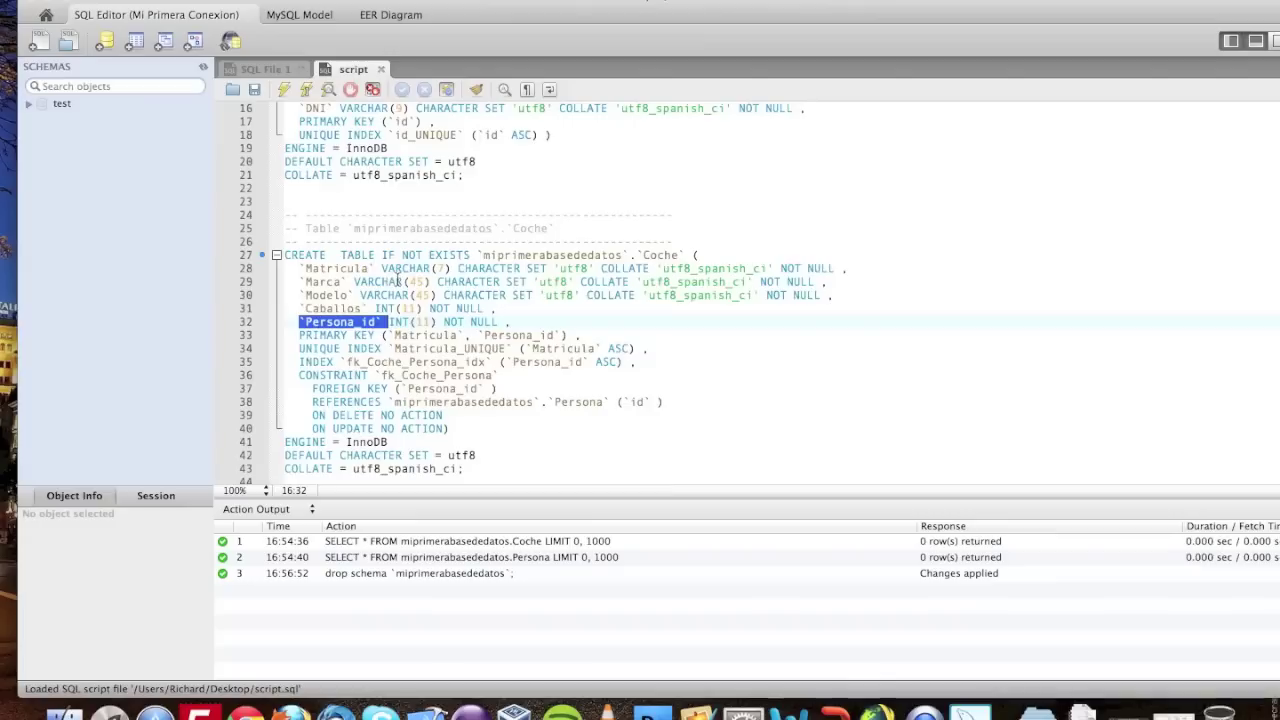
{"action": "left_click_drag", "start_coordinate": [313, 401], "coordinate": [674, 400]}
{"action": "scroll", "coordinate": [680, 360], "scroll_direction": "up", "scroll_amount": 5}
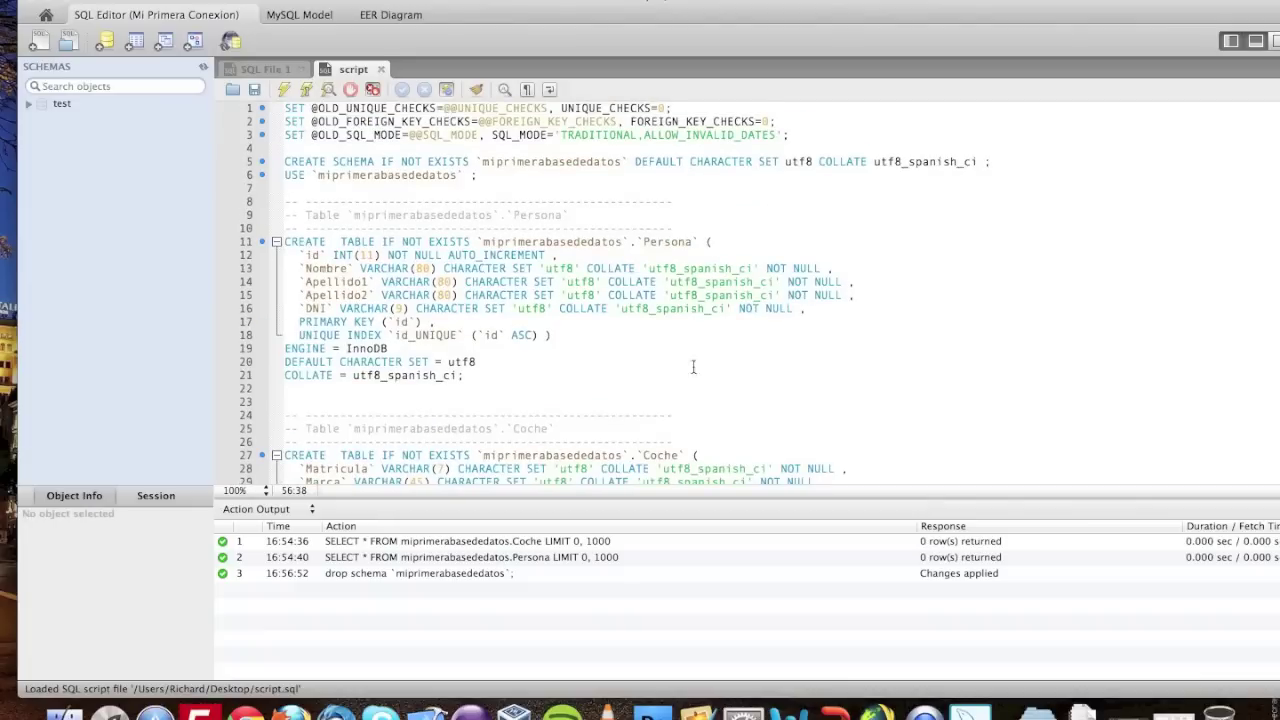
{"action": "left_click", "coordinate": [535, 192]}
- Execute script.sql to recreate the miprimerabasededatos schema and review the output
{"action": "left_click", "coordinate": [285, 91]}
{"action": "scroll", "coordinate": [365, 590], "scroll_direction": "up", "scroll_amount": 5}
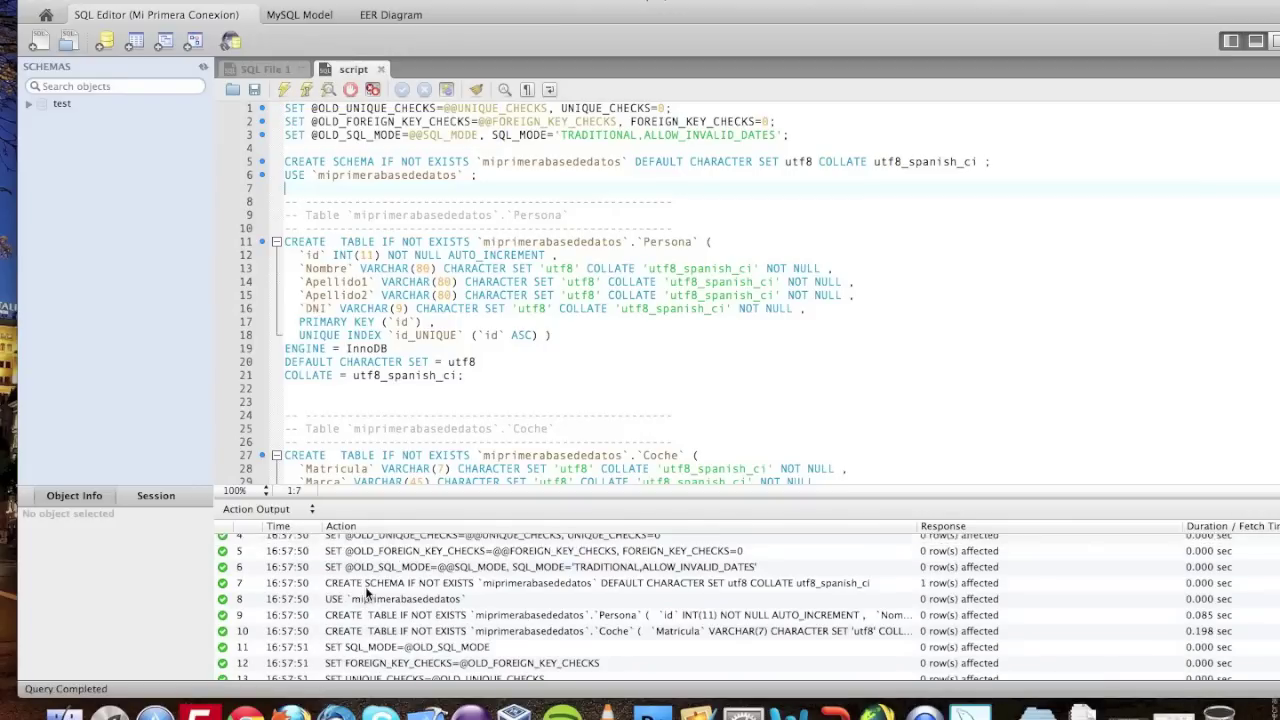
{"action": "scroll", "coordinate": [365, 590], "scroll_direction": "down", "scroll_amount": 3}
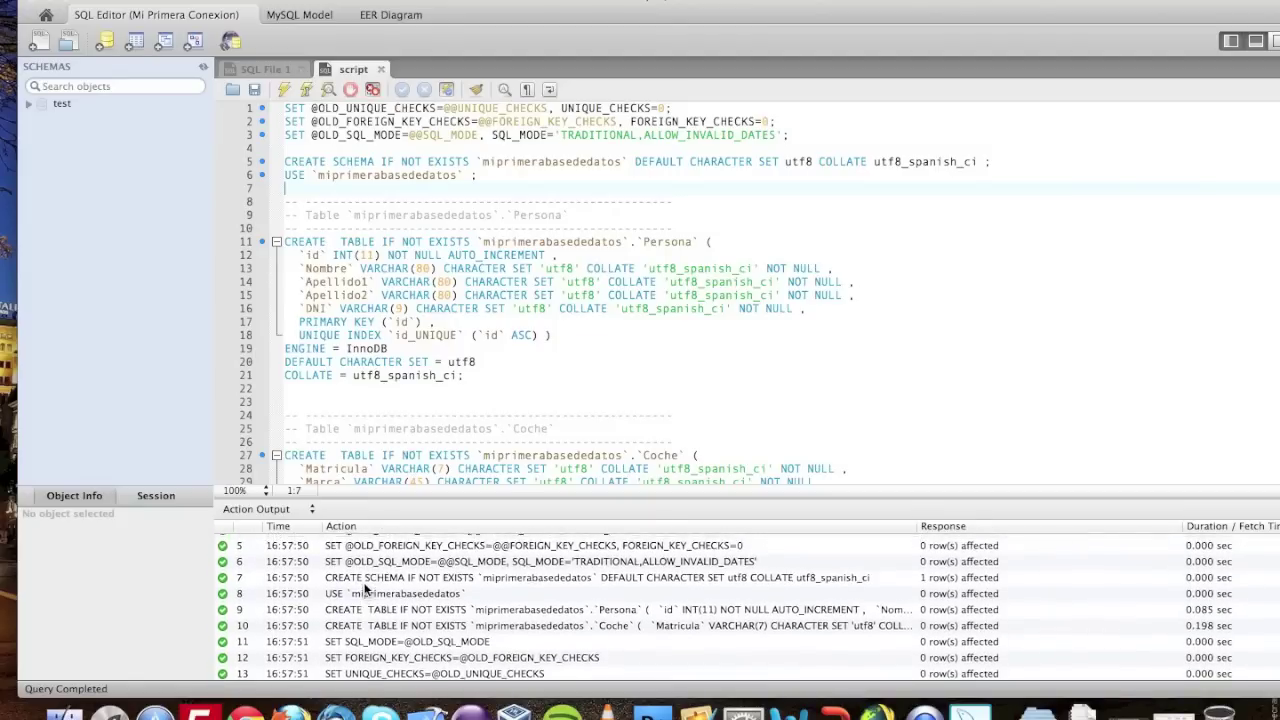
{"action": "scroll", "coordinate": [365, 585], "scroll_direction": "up", "scroll_amount": 3}
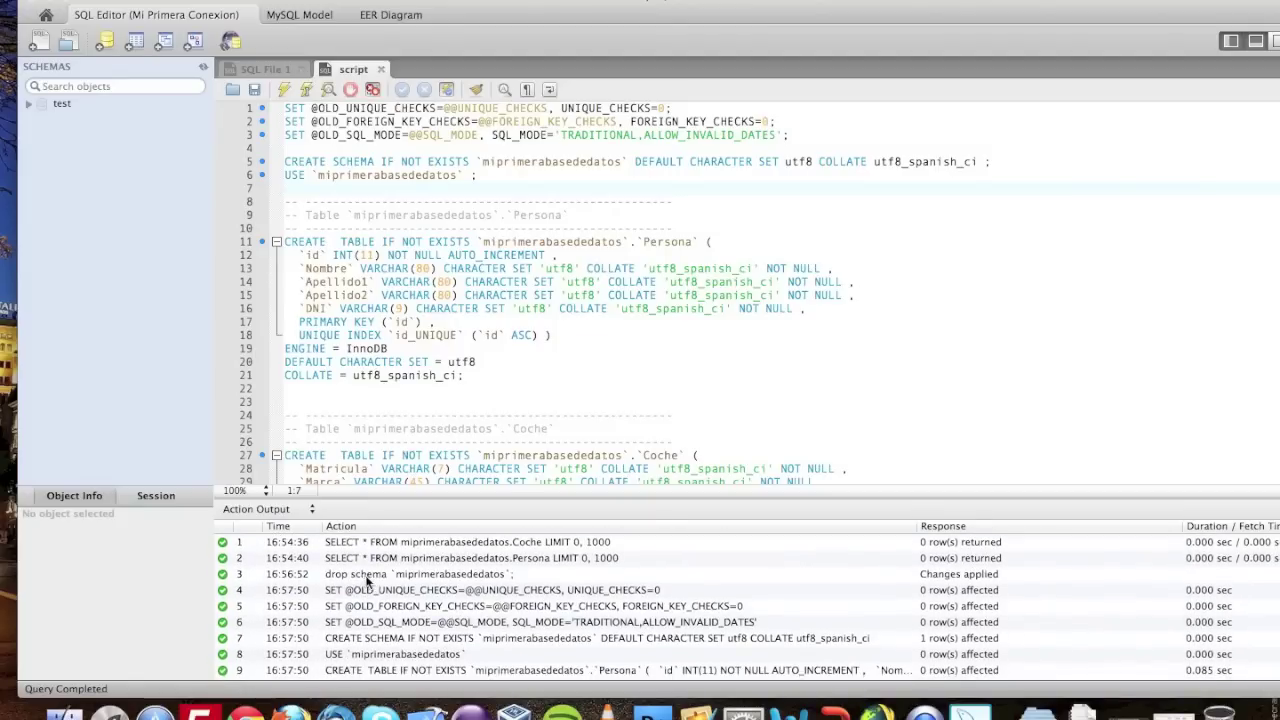
- Refresh all schemas, expand miprimerabasededatos tables, select Coche, and close the script tab
{"action": "right_click", "coordinate": [96, 205]}
{"action": "left_click", "coordinate": [131, 216]}
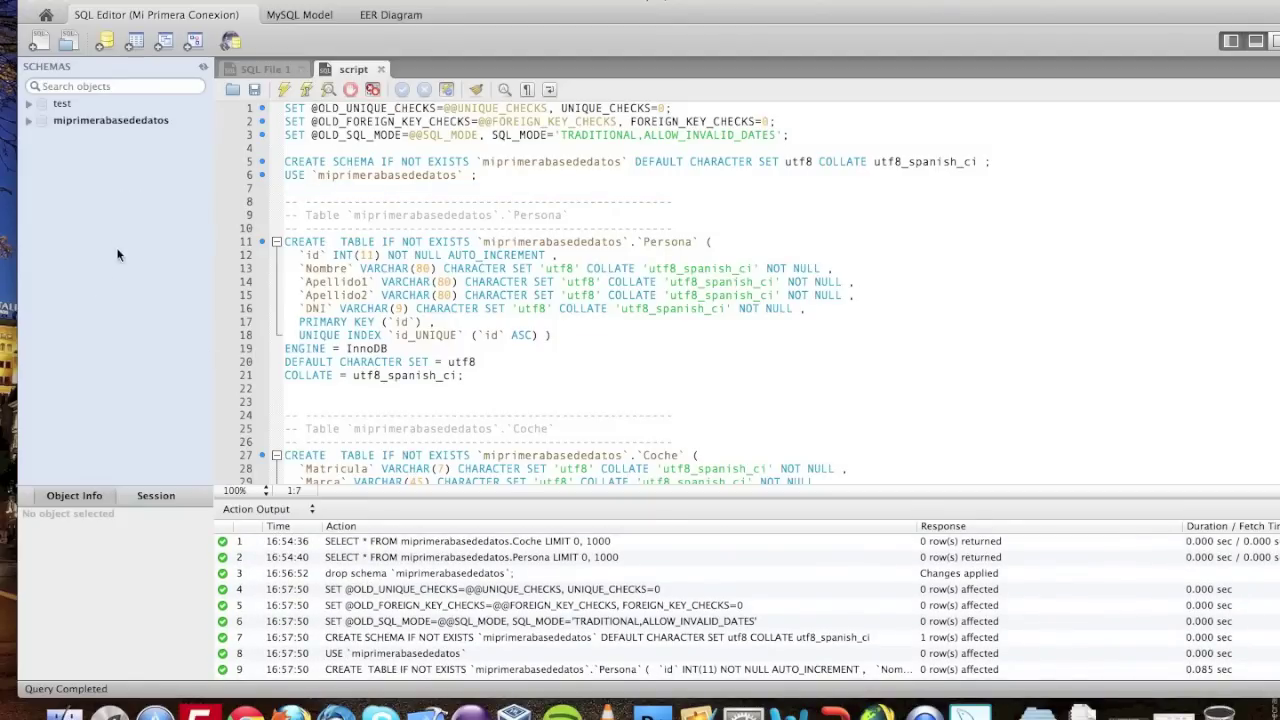
{"action": "left_click", "coordinate": [29, 121]}
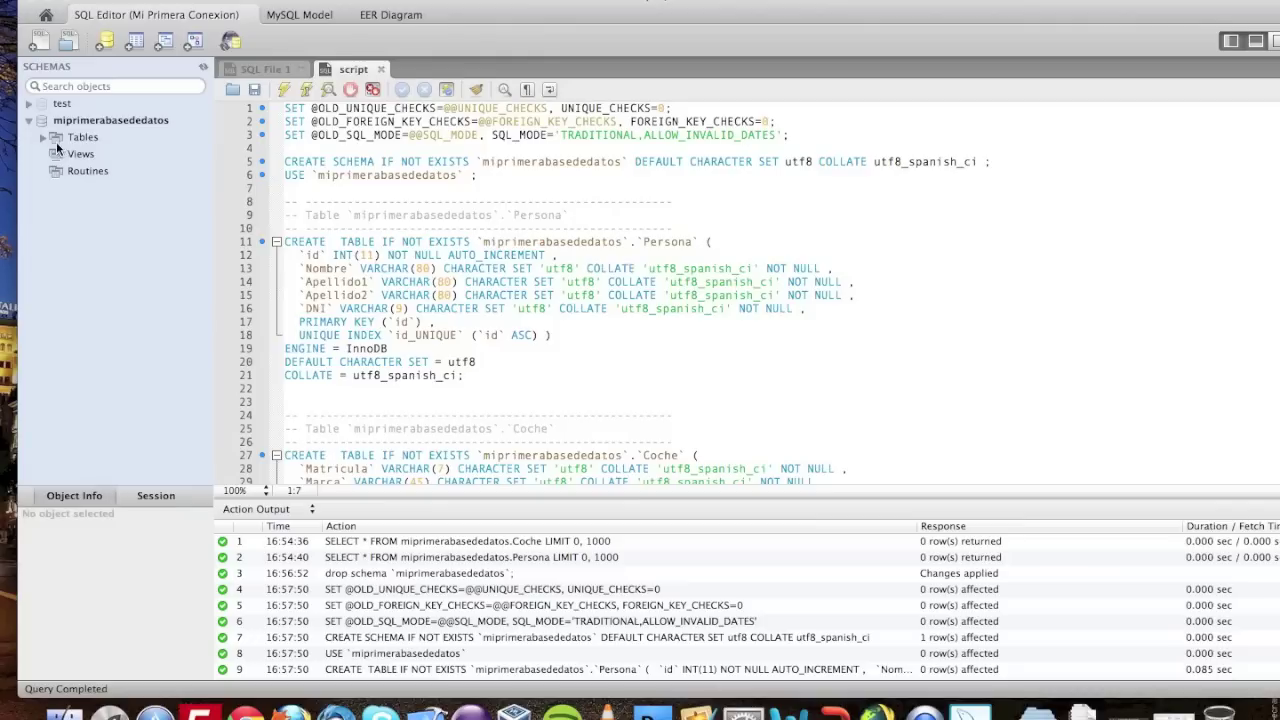
{"action": "left_click", "coordinate": [43, 139]}
{"action": "left_click", "coordinate": [79, 153]}
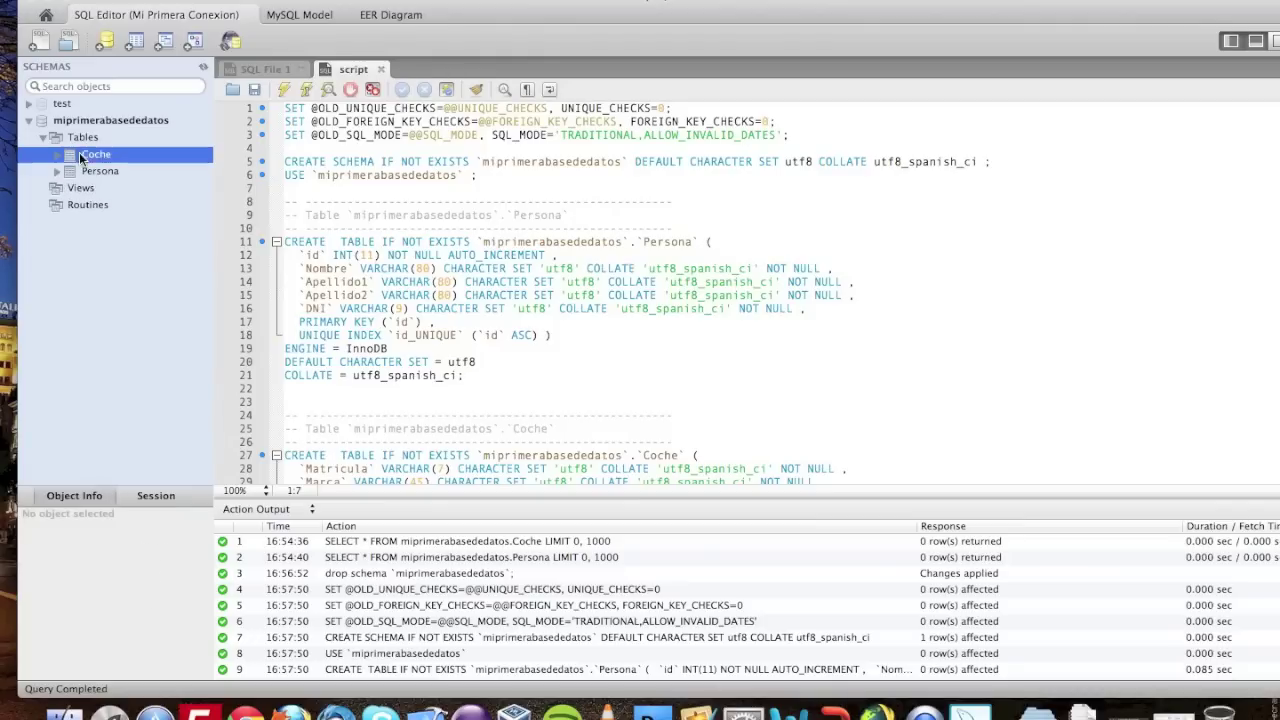
{"action": "left_click", "coordinate": [381, 70]}
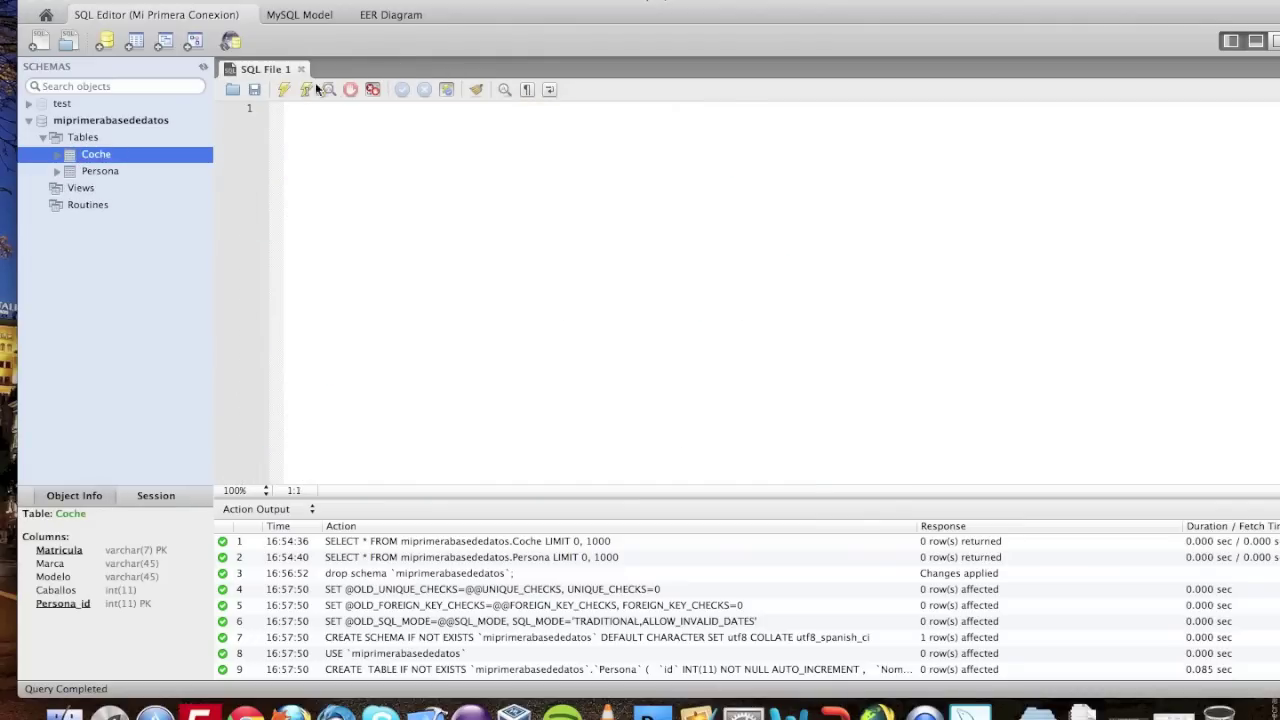
- Refresh the schema list and open the Coche table's rows via Edit Table Data
{"action": "right_click", "coordinate": [91, 158]}
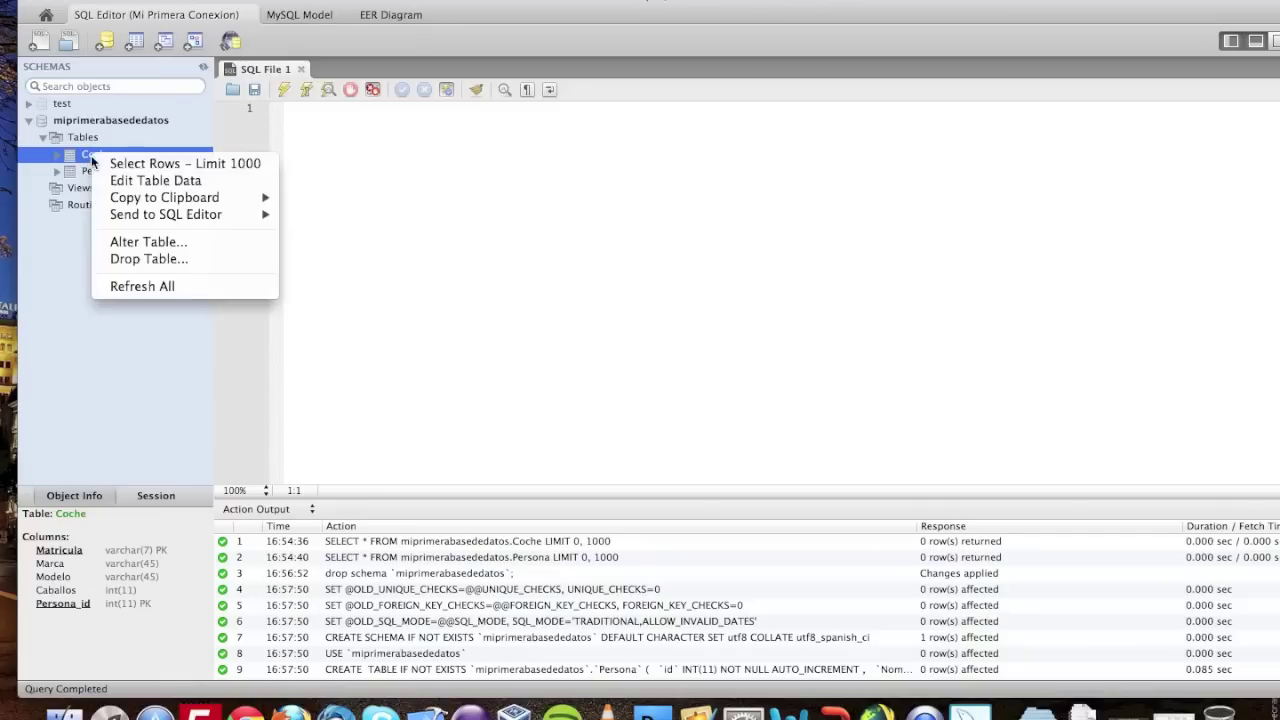
{"action": "left_click", "coordinate": [142, 286]}
{"action": "right_click", "coordinate": [98, 152]}
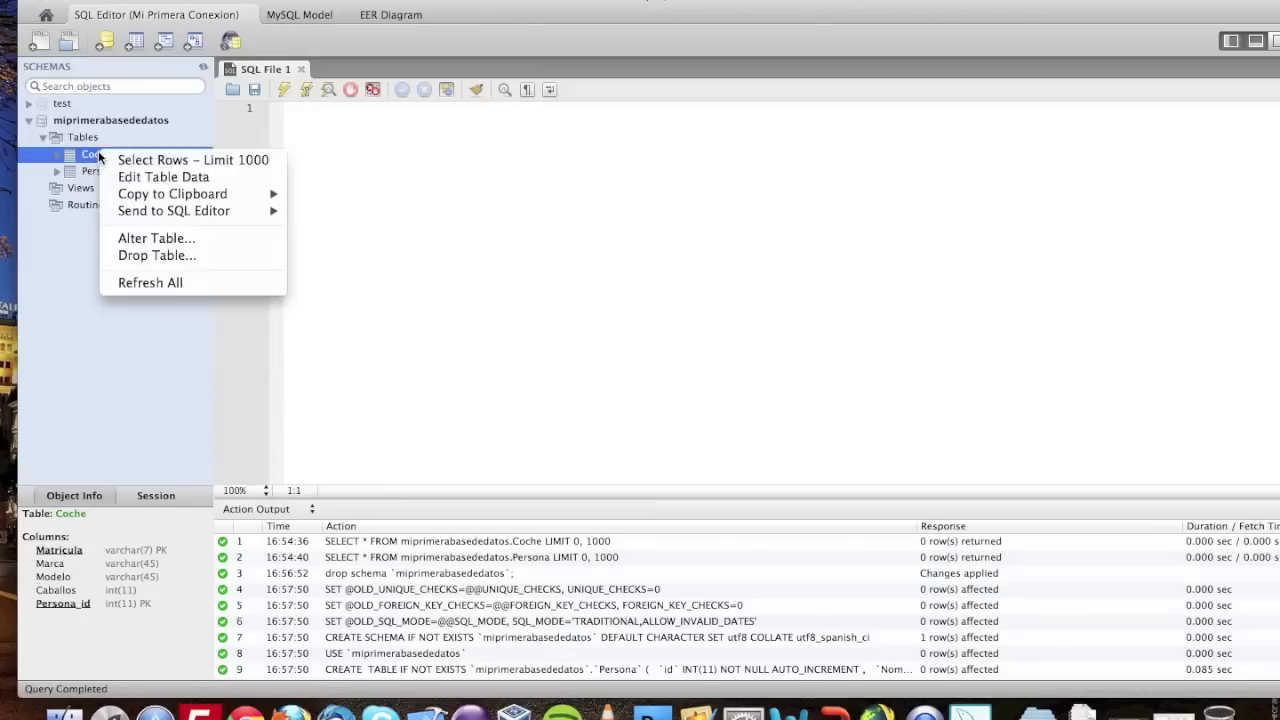
{"action": "left_click", "coordinate": [160, 177]}
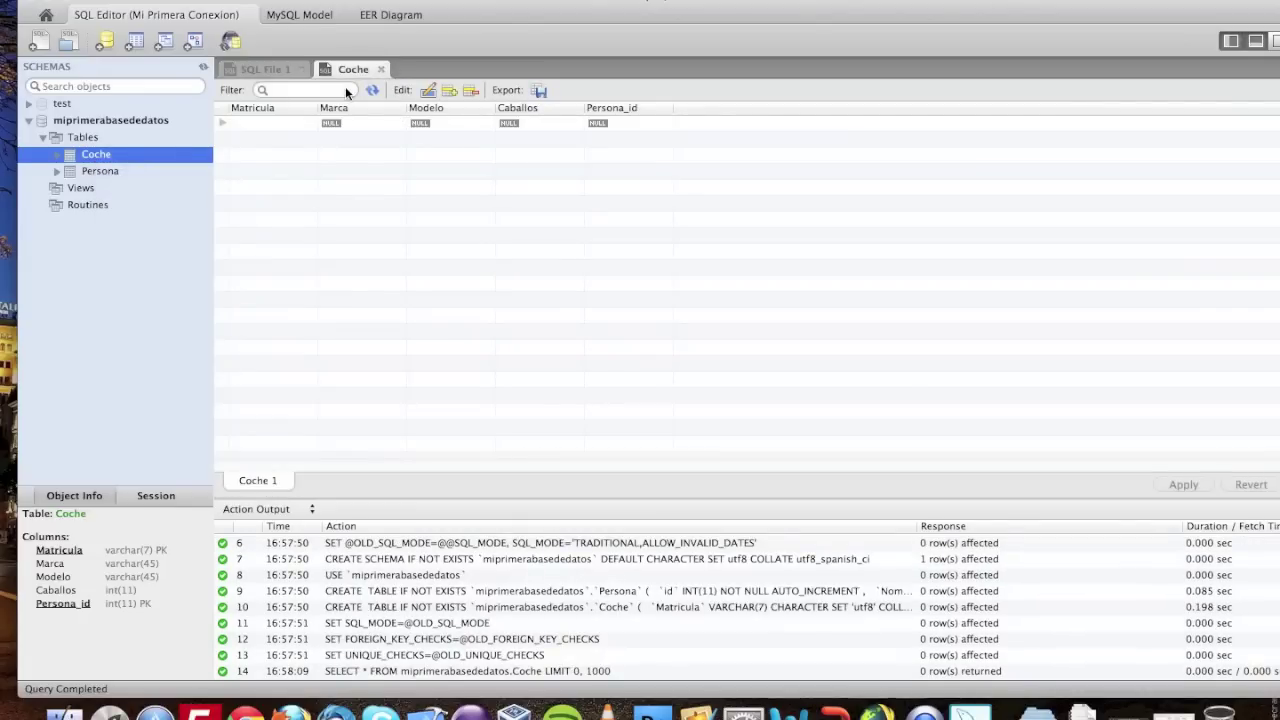
{"action": "left_click", "coordinate": [253, 123]}
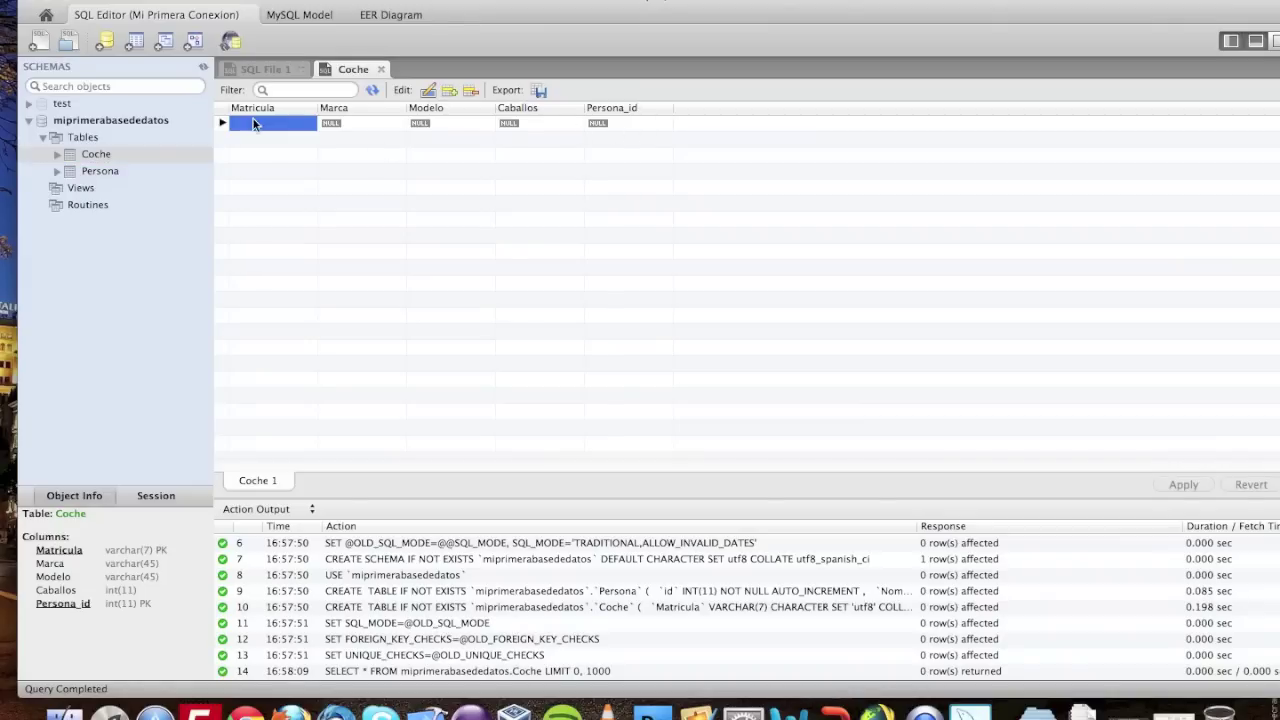
- Sort the empty Coche grid by Persona_id and select the Persona table
{"action": "left_click", "coordinate": [600, 113]}
{"action": "left_click", "coordinate": [104, 171]}
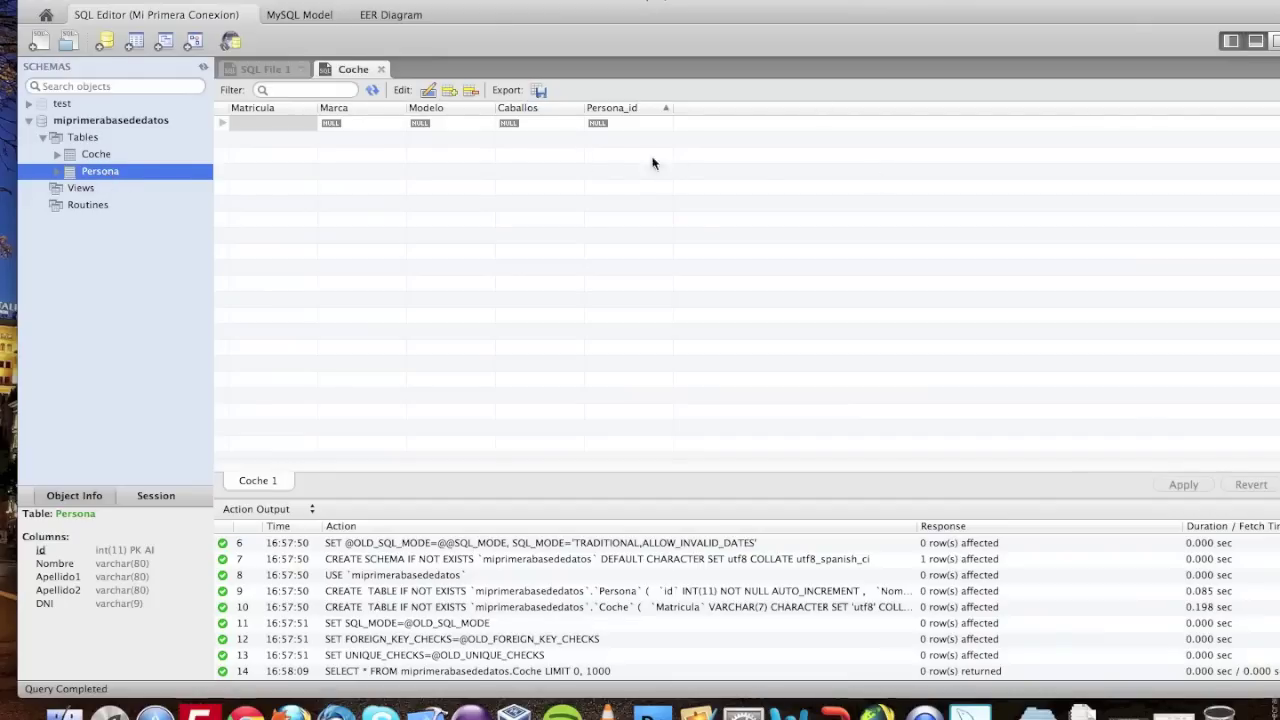
{"action": "right_click", "coordinate": [108, 177]}
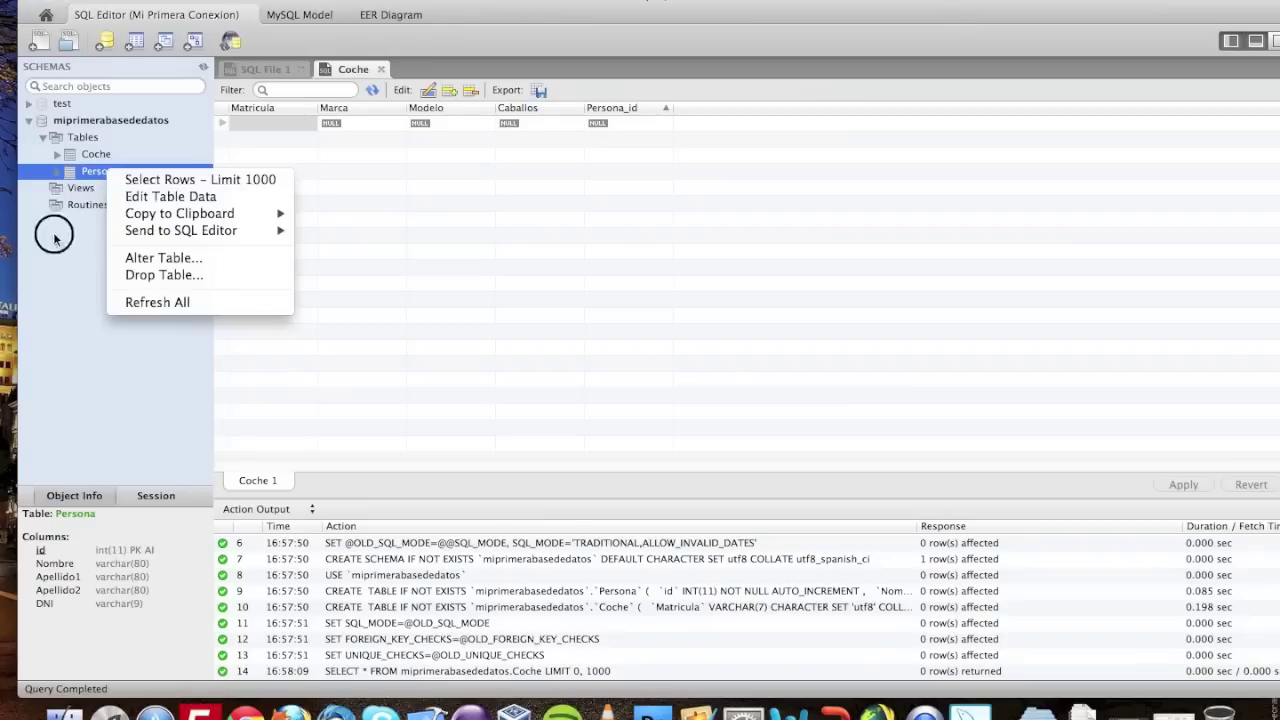
- Open Persona's edit grid and enter the first person's name, both surnames and DNI
{"action": "left_click", "coordinate": [90, 177]}
{"action": "right_click", "coordinate": [90, 174]}
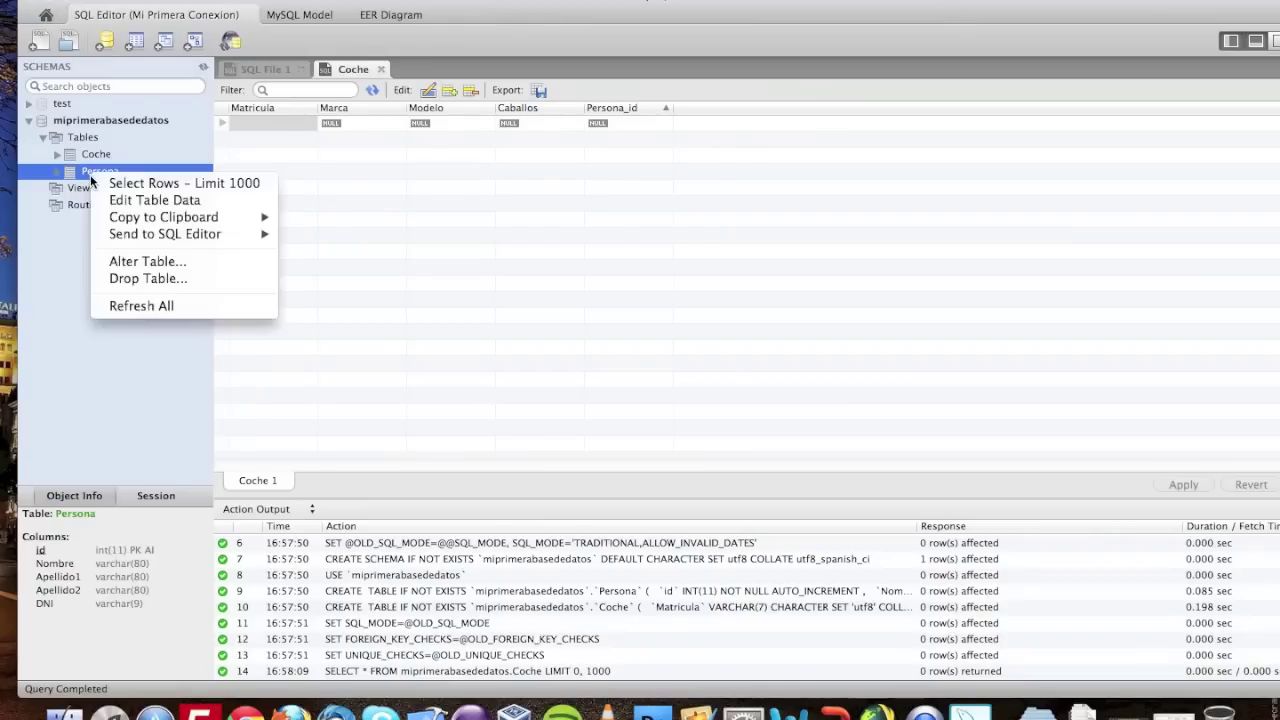
{"action": "left_click", "coordinate": [124, 201]}
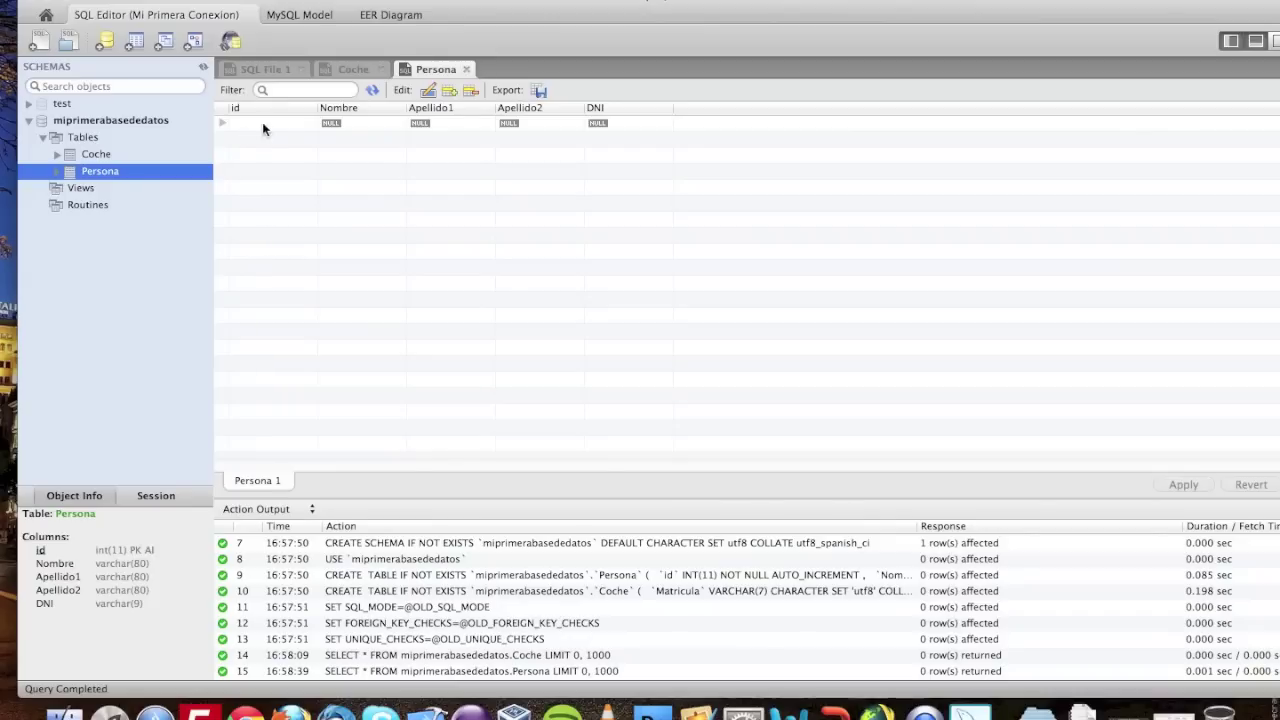
{"action": "left_click", "coordinate": [340, 124]}
{"action": "left_click", "coordinate": [340, 125]}
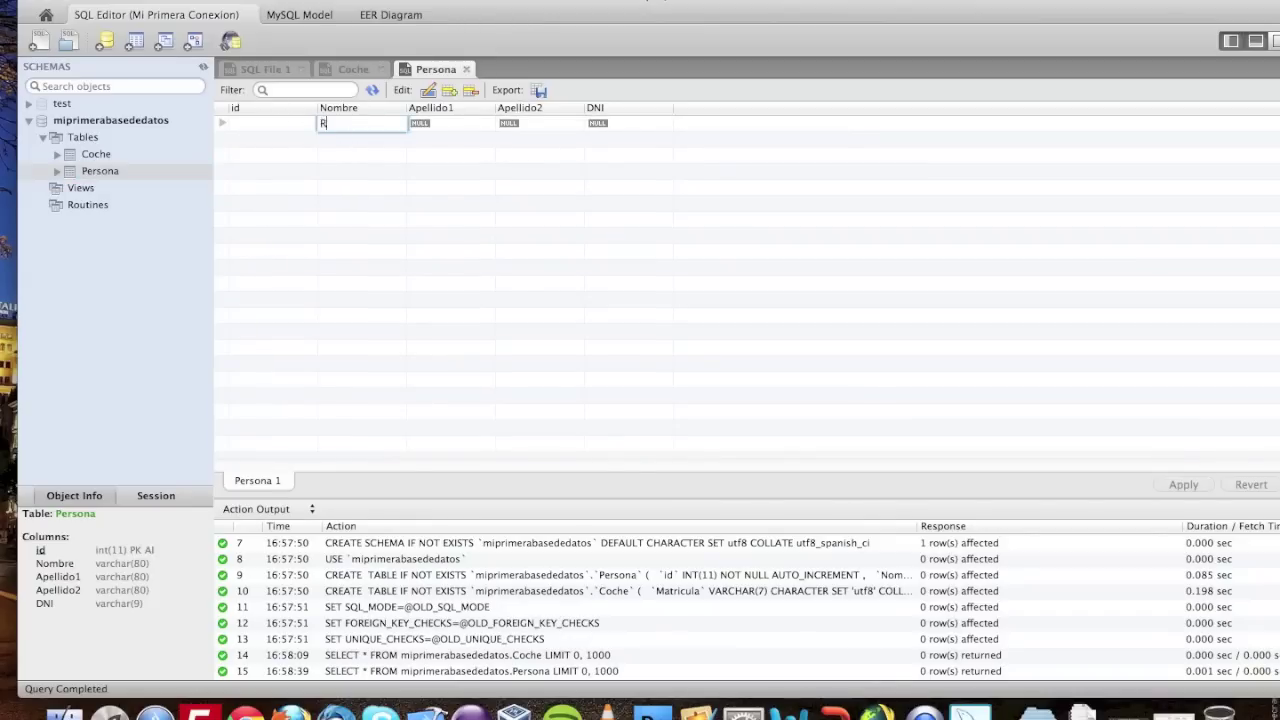
{"action": "key", "text": "Tab"}
{"action": "key", "text": "Tab"}
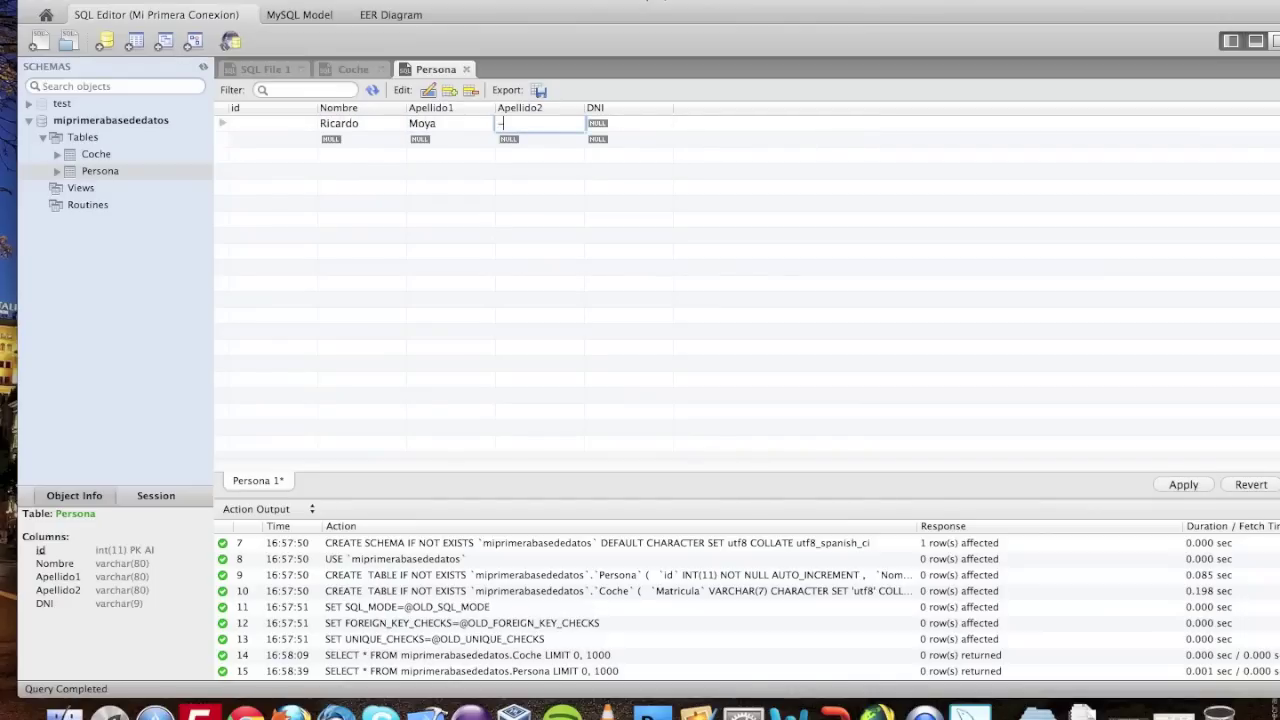
{"action": "key", "text": "Tab"}
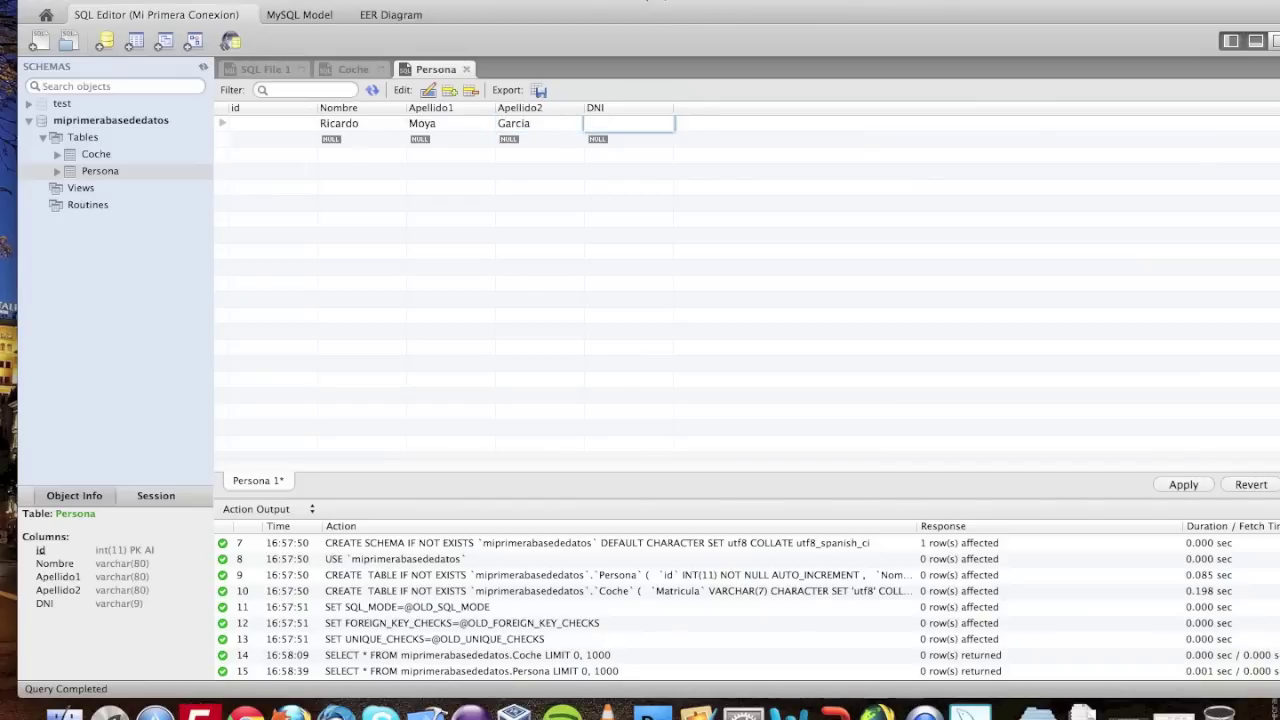
{"action": "type", "text": "30000000A"}
- Add a second person's name, second surname and DNI, leaving Apellido1 empty
{"action": "key", "text": "Tab"}
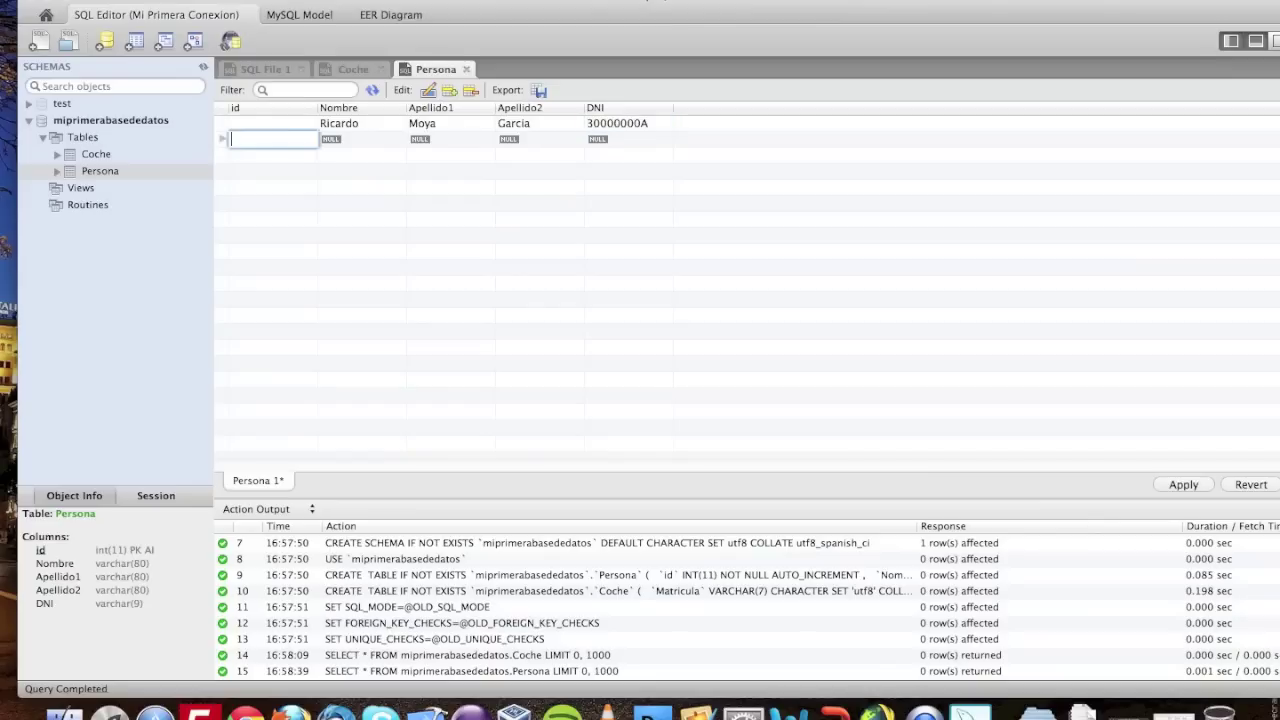
{"action": "key", "text": "Tab"}
{"action": "key", "text": "Tab"}
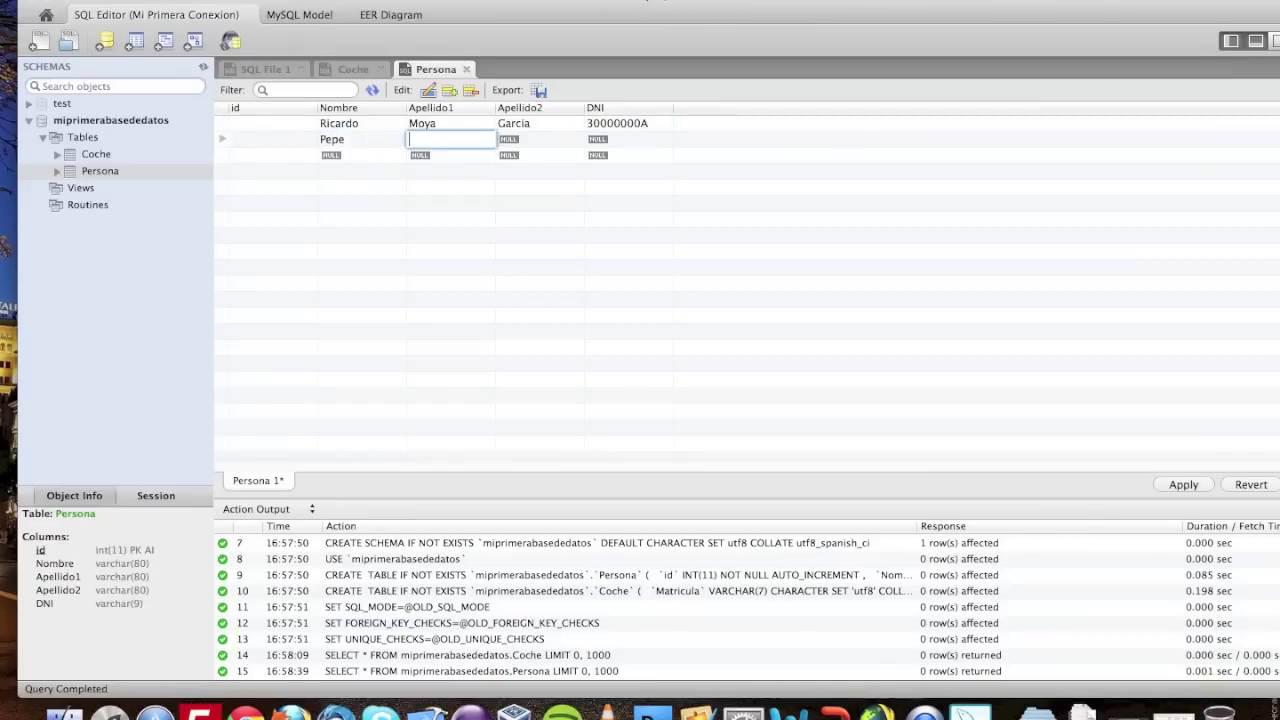
{"action": "key", "text": "Tab"}
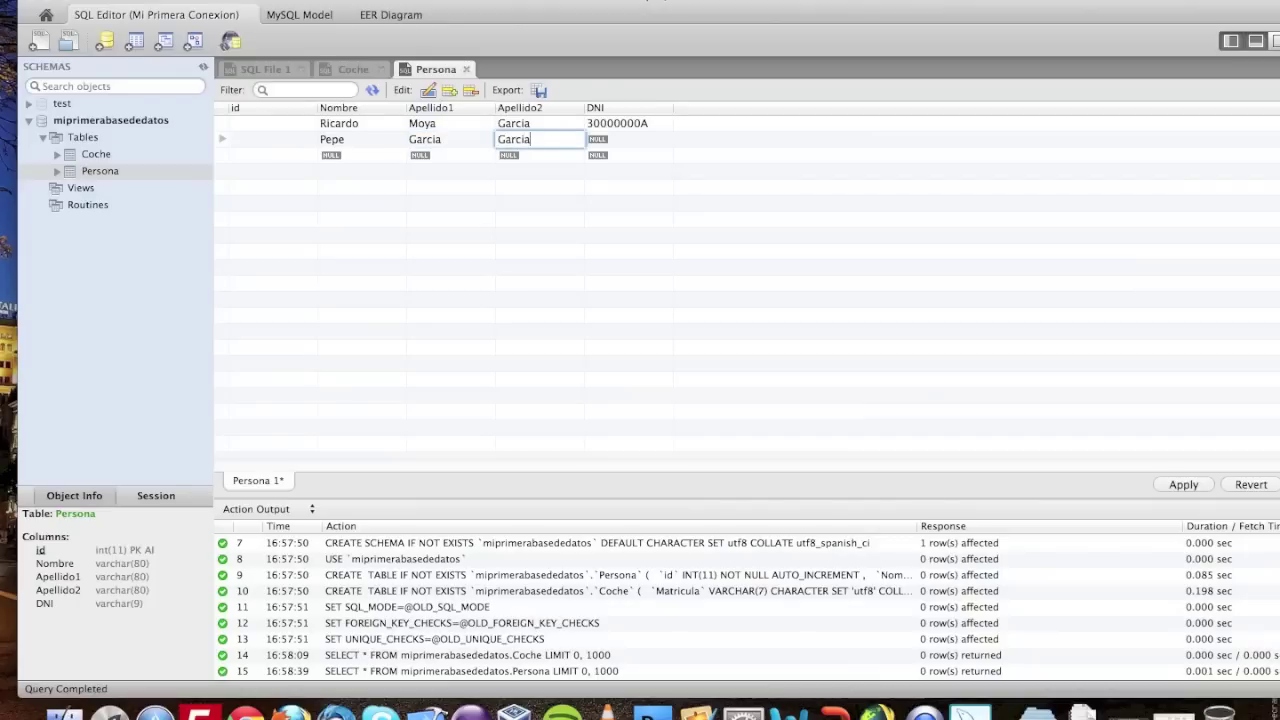
{"action": "key", "text": "Tab"}
{"action": "type", "text": "2"}
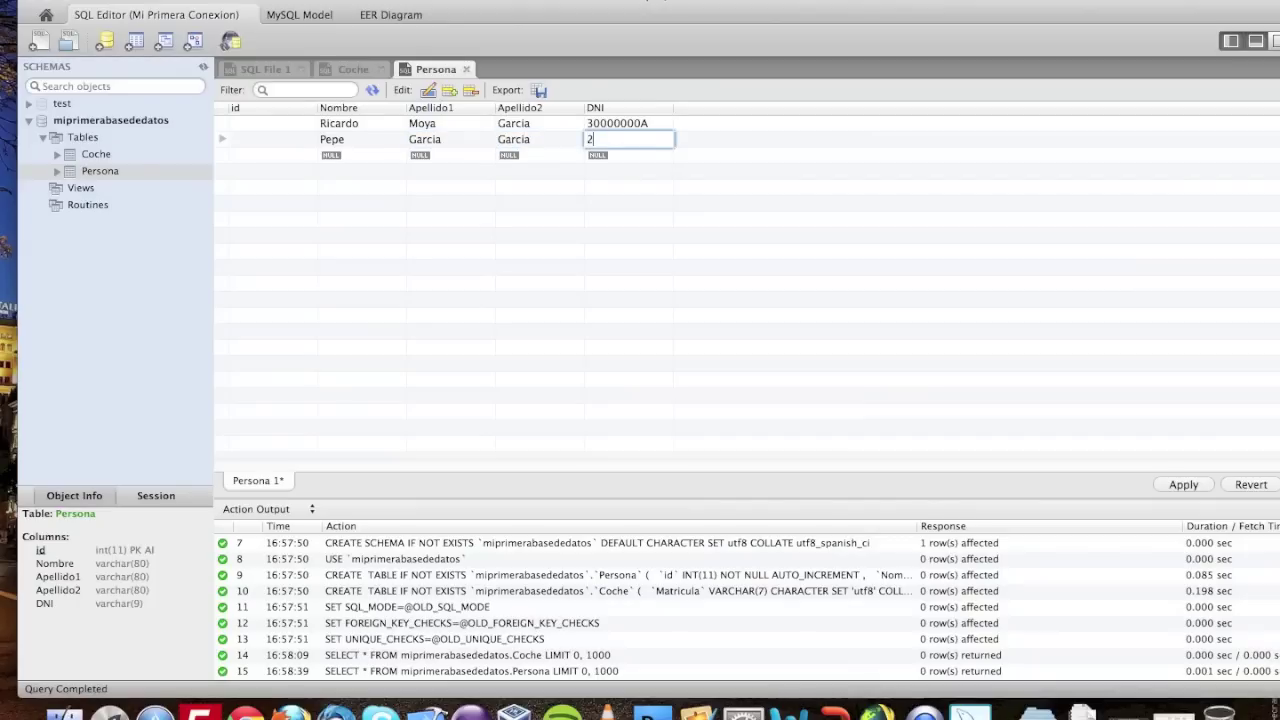
{"action": "type", "text": "3456789F"}
{"action": "key", "text": "Tab"}
- Add a third person's name, surname and DNI, then finish editing the grid
{"action": "key", "text": "Tab"}
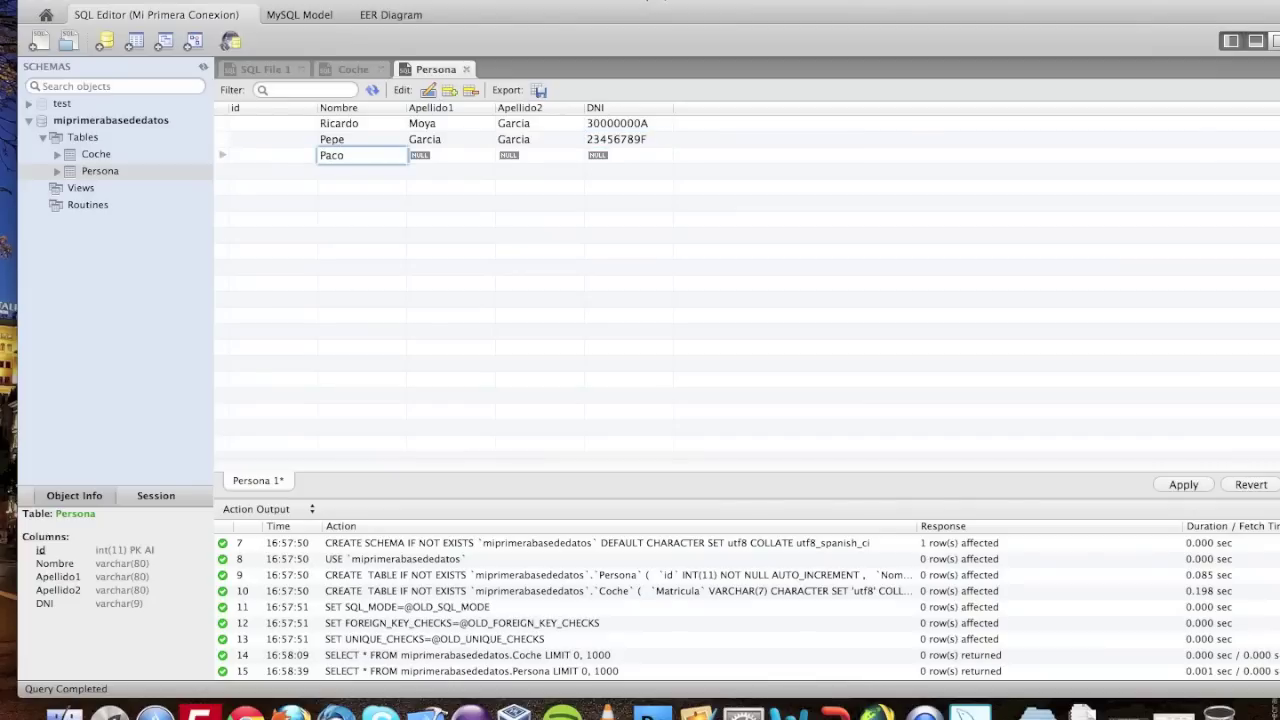
{"action": "key", "text": "Tab"}
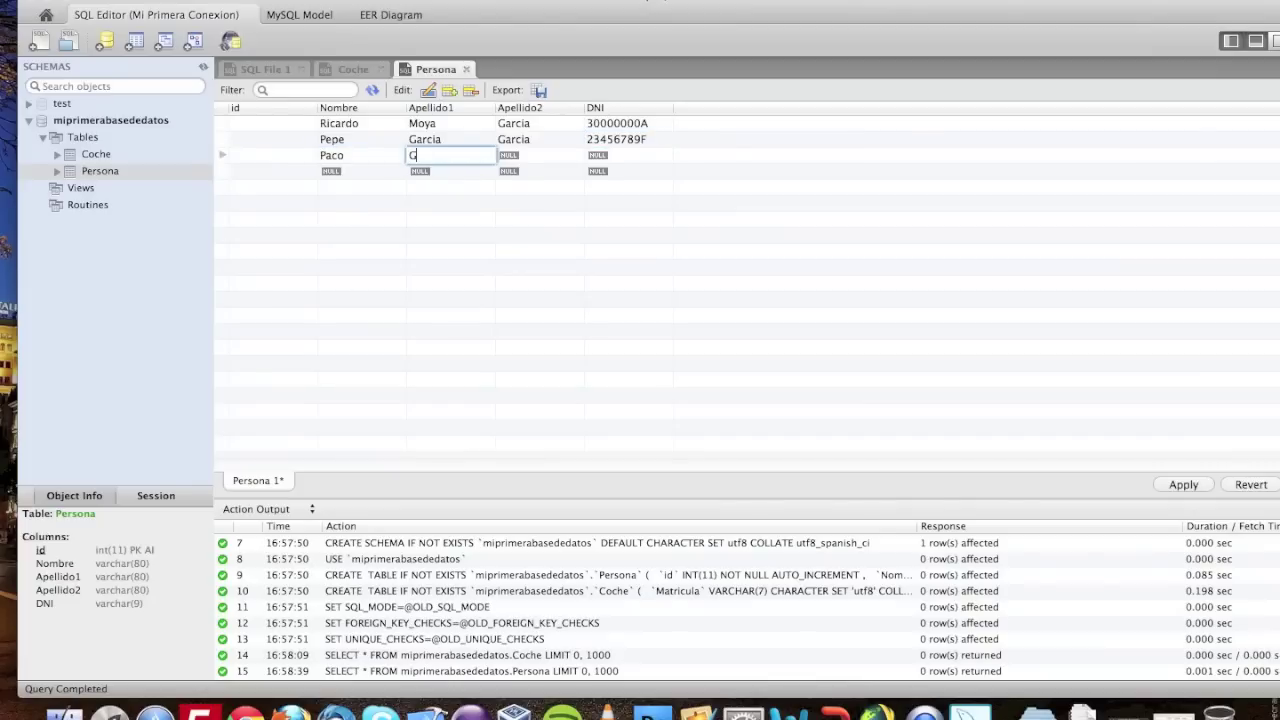
{"action": "key", "text": "Tab"}
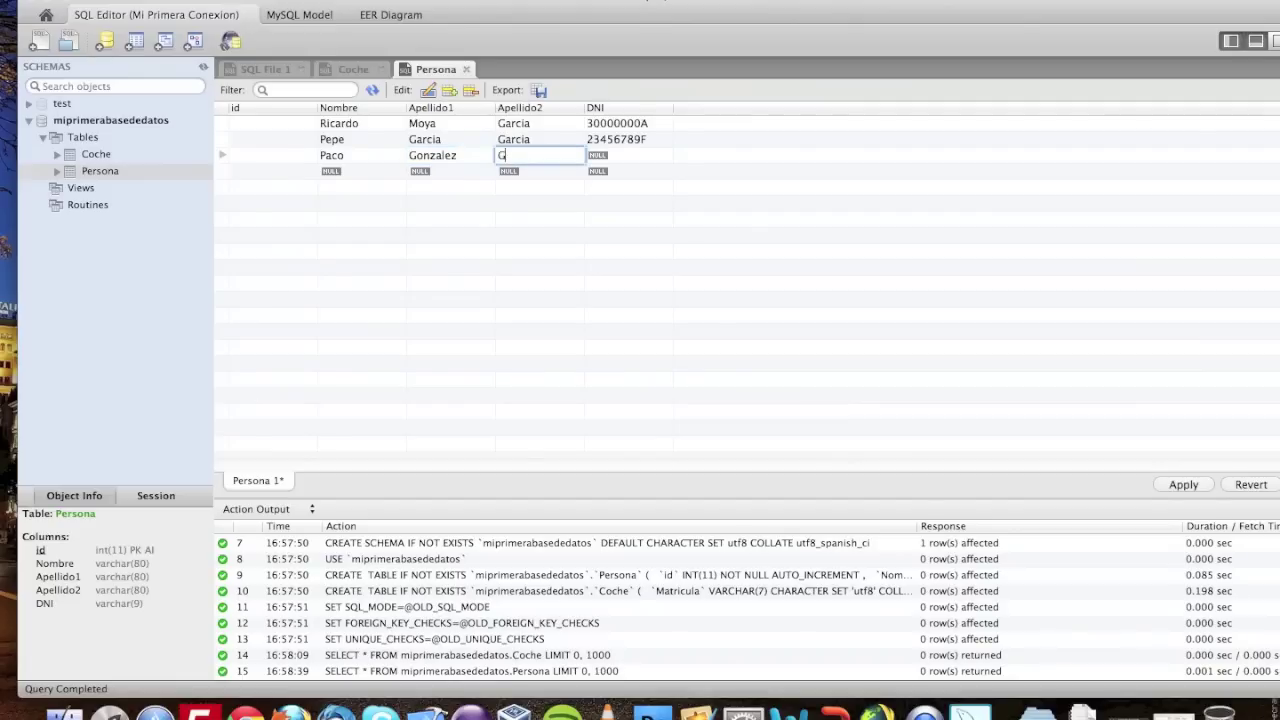
{"action": "key", "text": "Tab"}
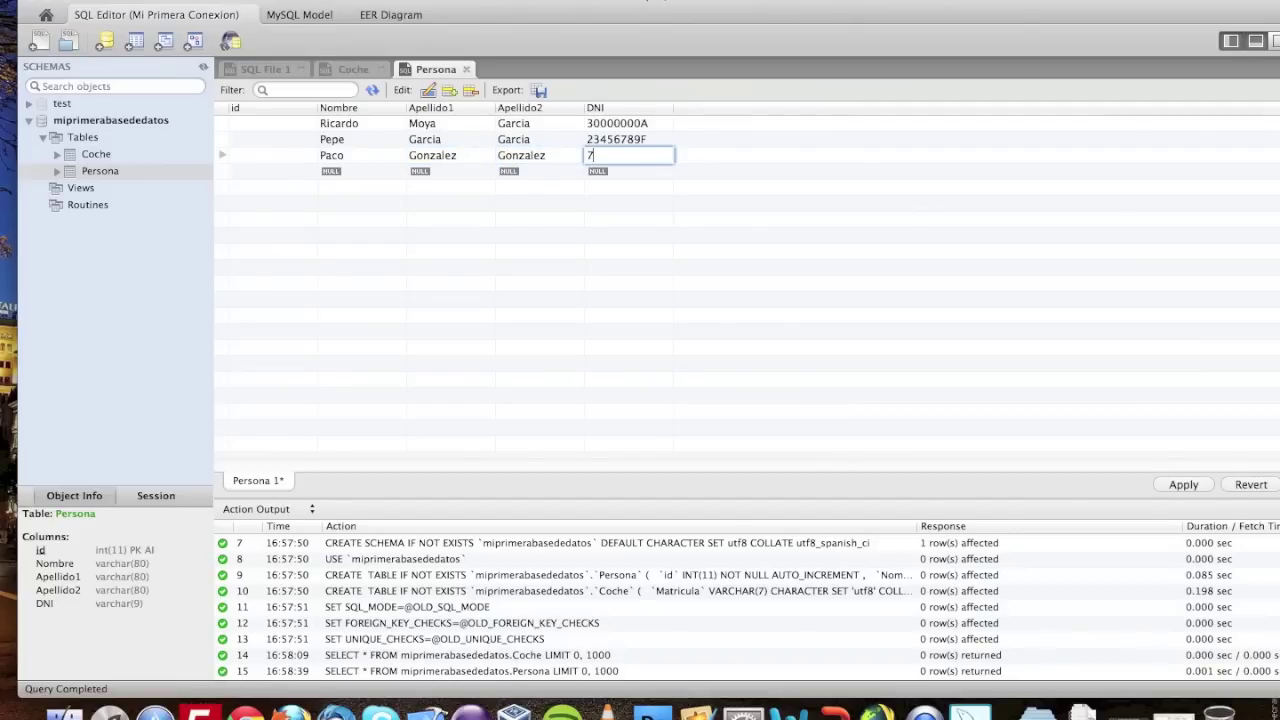
{"action": "left_click", "coordinate": [749, 200]}
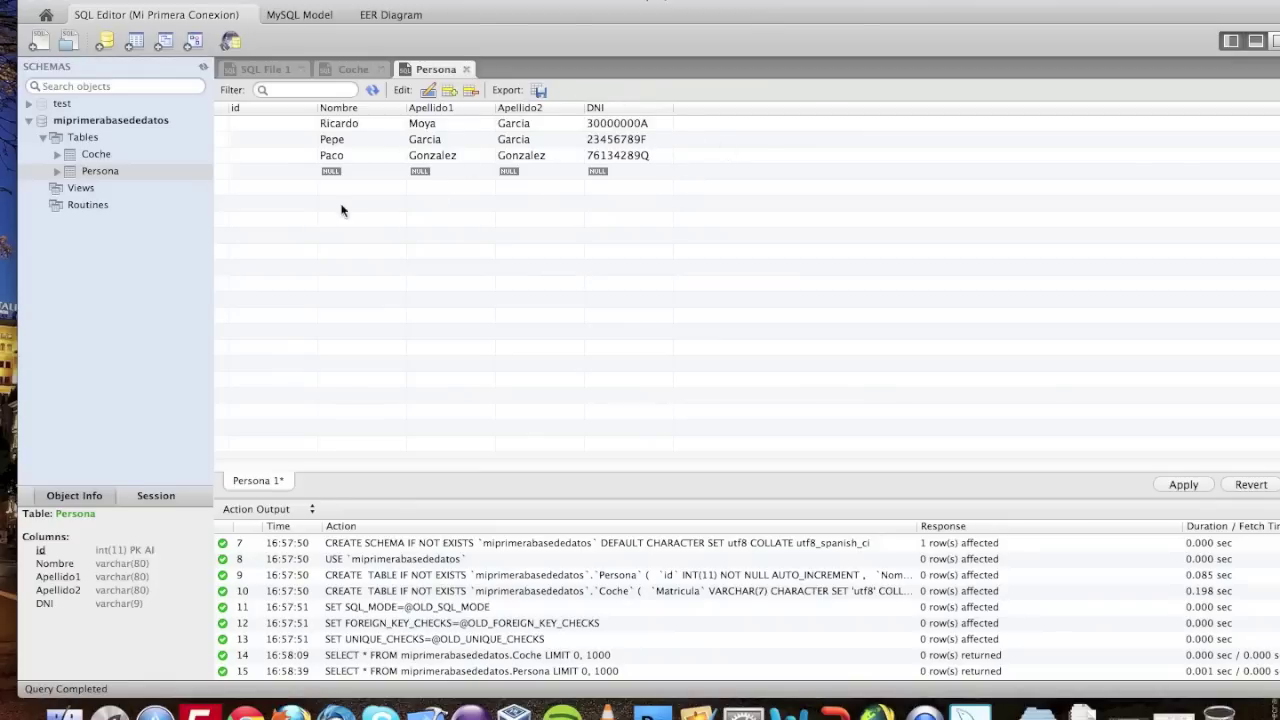
- Apply the three Persona insert statements, then return to the Coche data tab
{"action": "left_click", "coordinate": [1184, 485]}
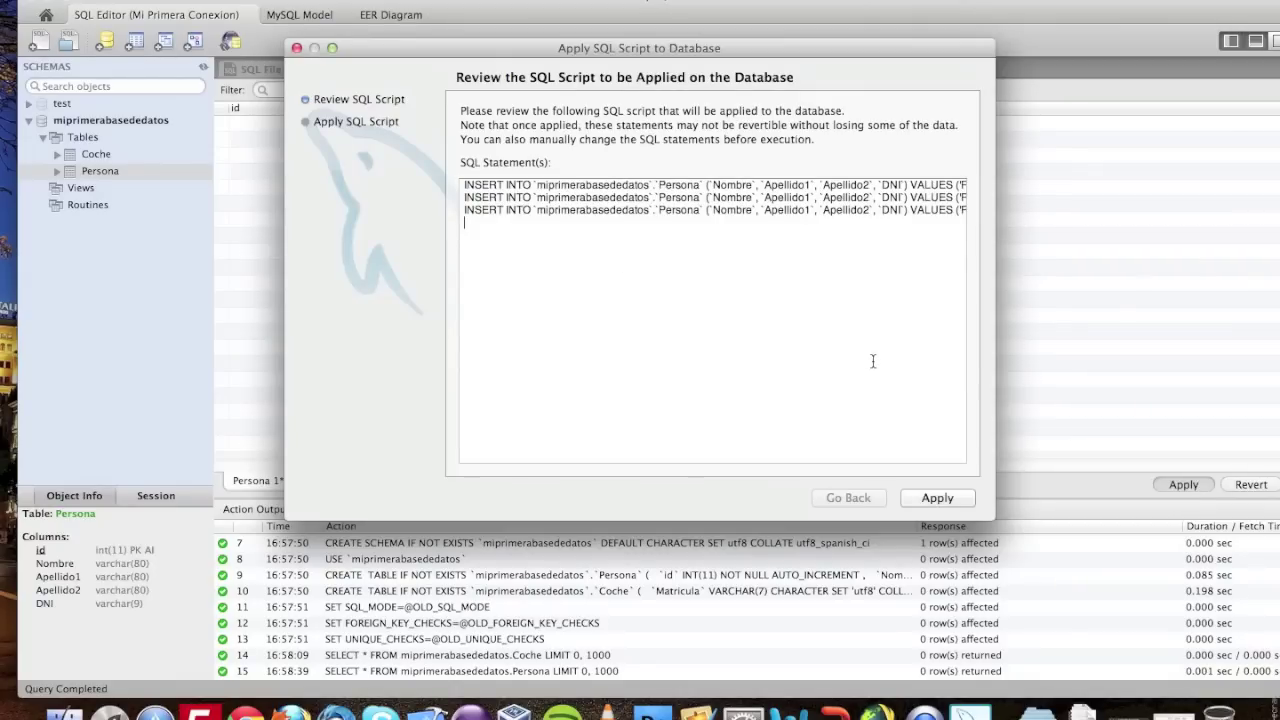
{"action": "left_click", "coordinate": [935, 499]}
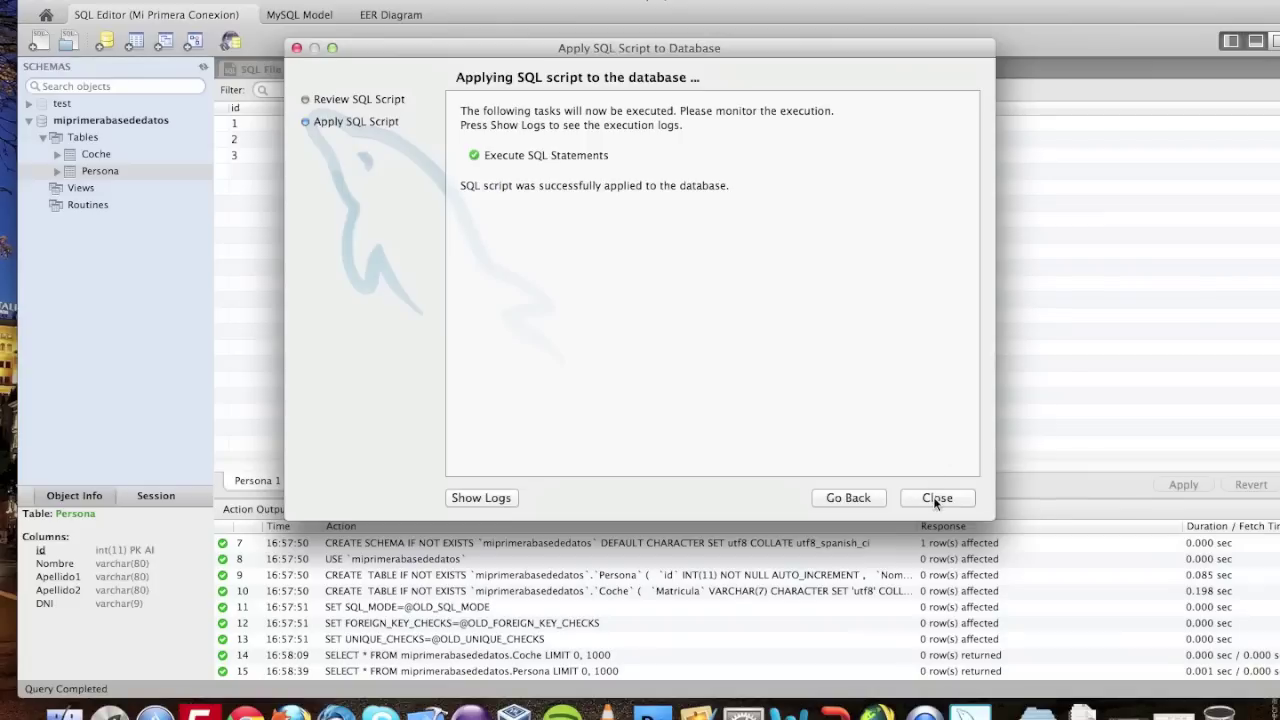
{"action": "left_click", "coordinate": [935, 498]}
{"action": "left_click", "coordinate": [100, 171]}
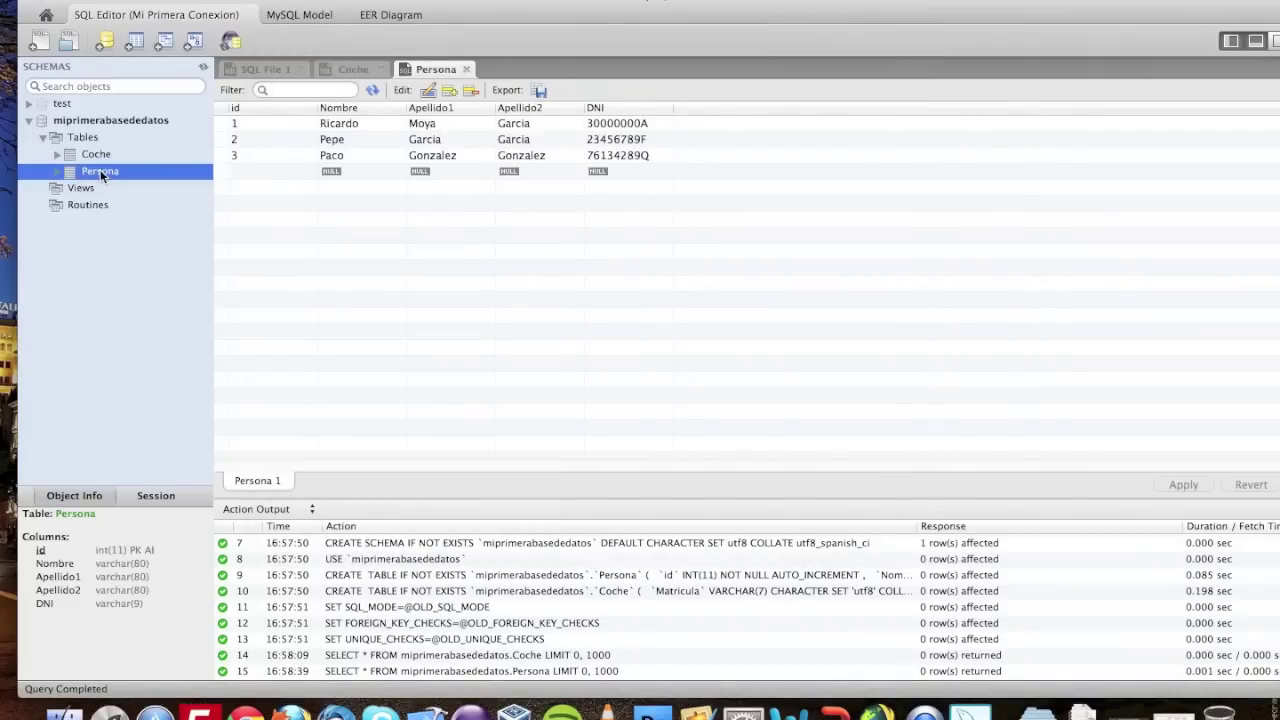
{"action": "left_click", "coordinate": [356, 68]}
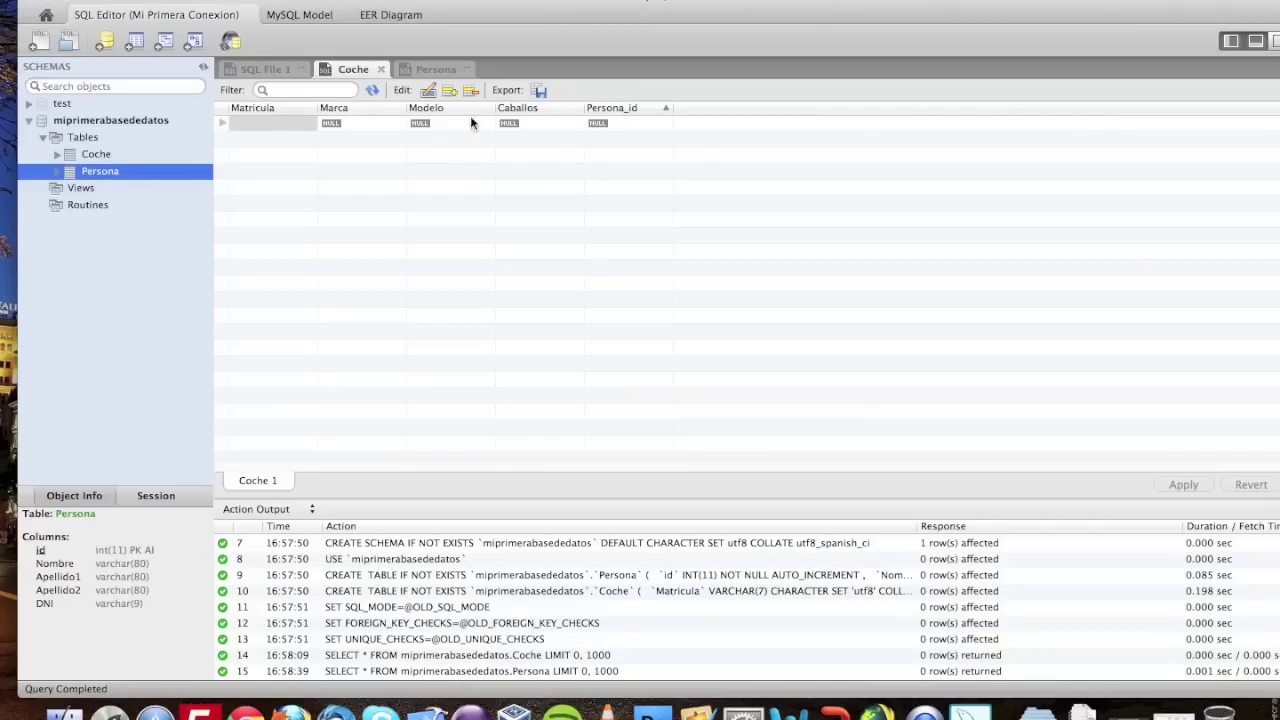
- Add a Ferrari F25 with 900 horsepower owned by Persona 1
{"action": "double_click", "coordinate": [334, 122]}
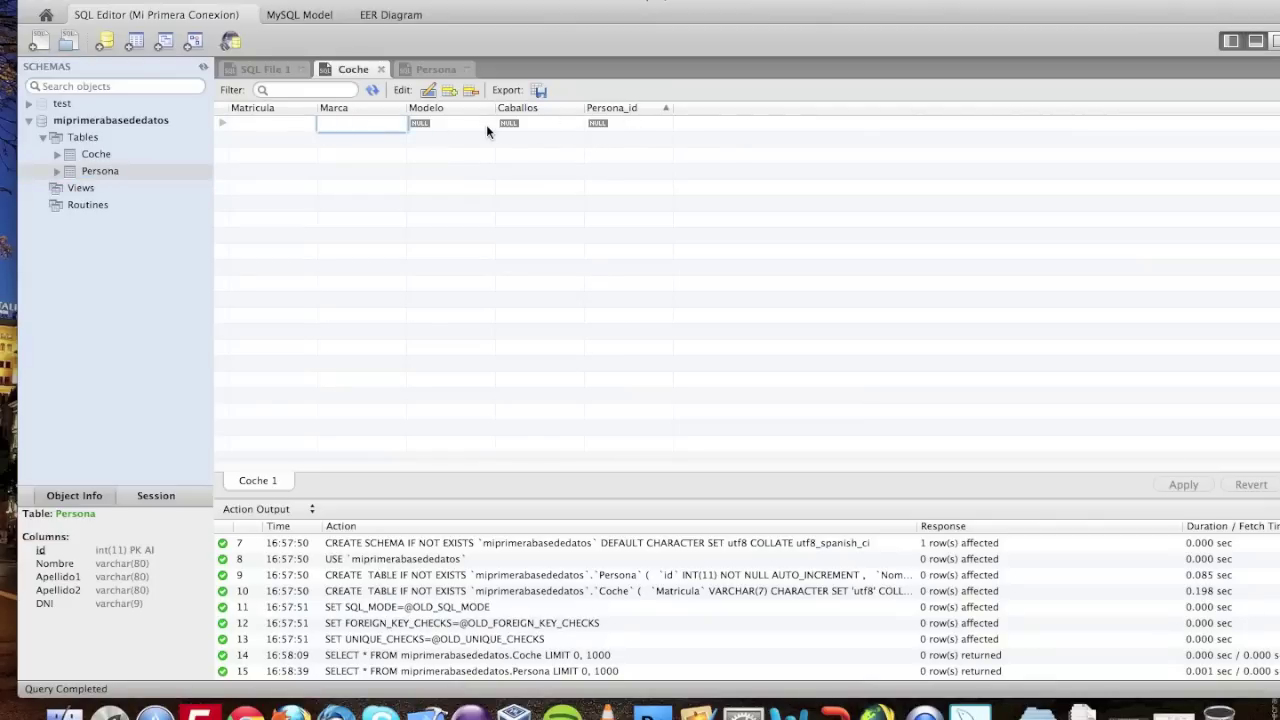
{"action": "type", "text": "Ferrari"}
{"action": "key", "text": "Tab"}
{"action": "type", "text": "F25"}
{"action": "key", "text": "Tab"}
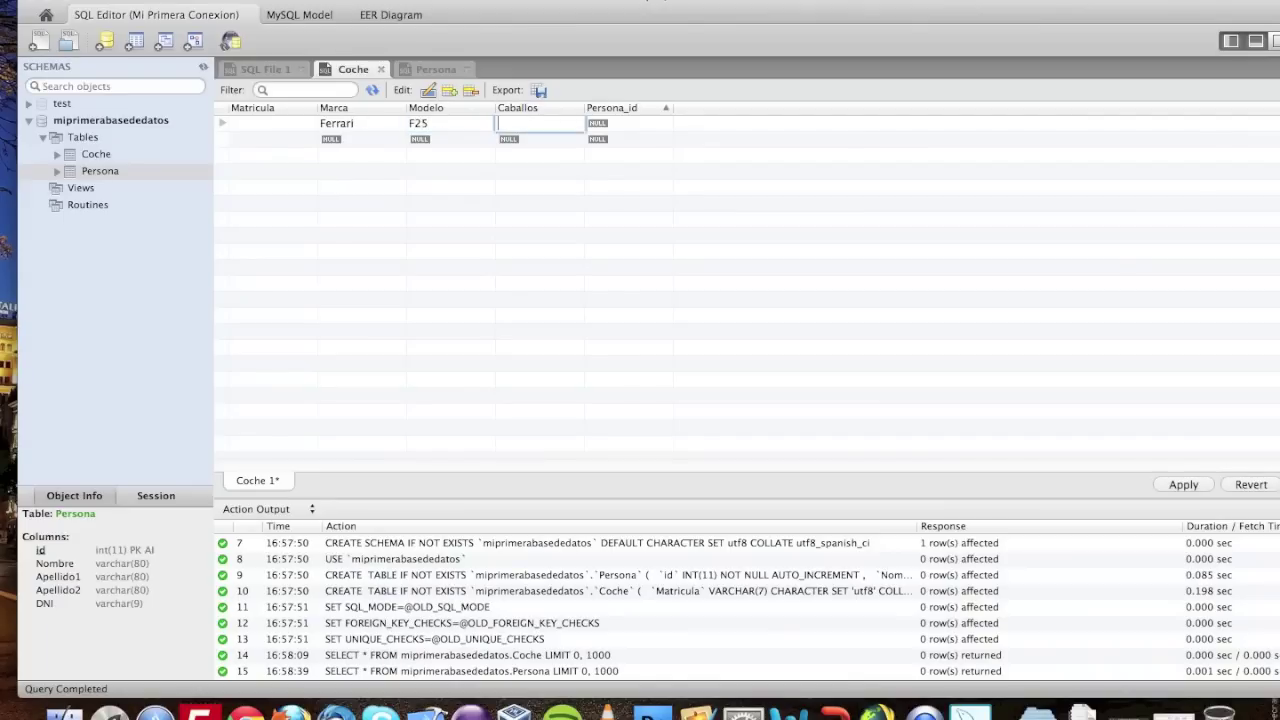
{"action": "type", "text": "900"}
{"action": "key", "text": "Tab"}
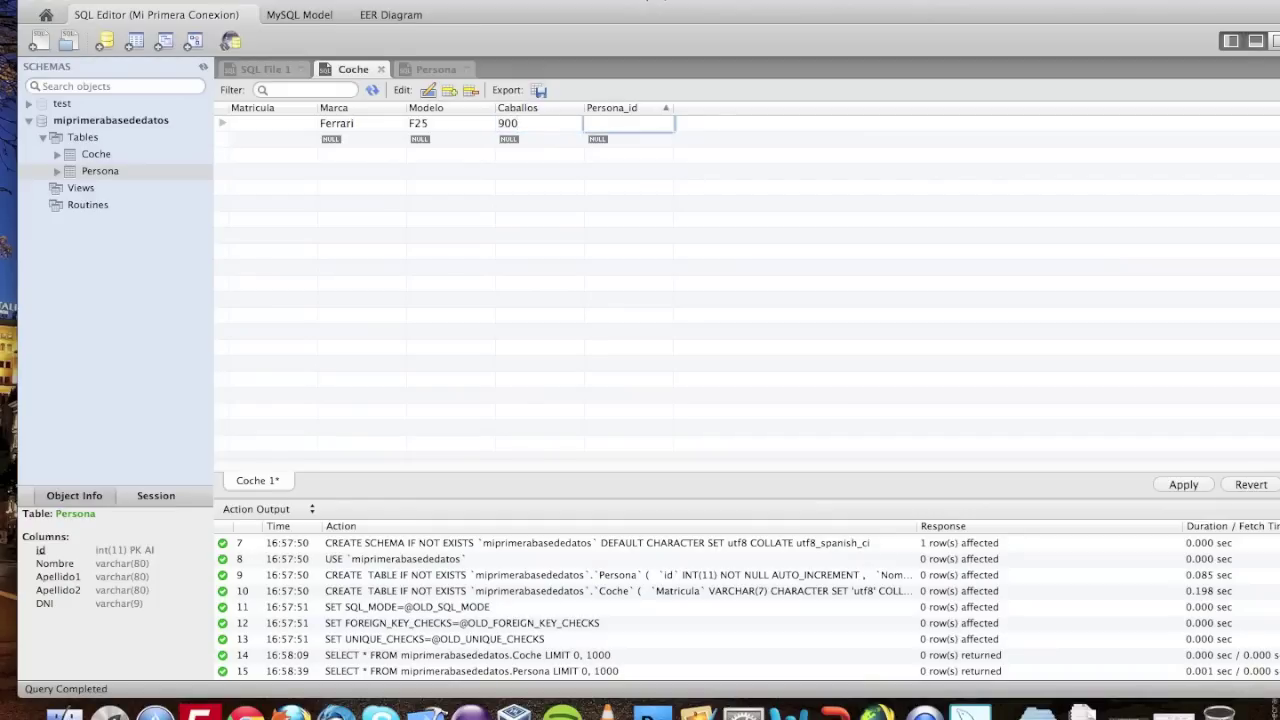
{"action": "key", "text": "Tab"}
- Add a Citroen C3 with 500 horsepower owned by Persona 1
{"action": "key", "text": "Tab"}
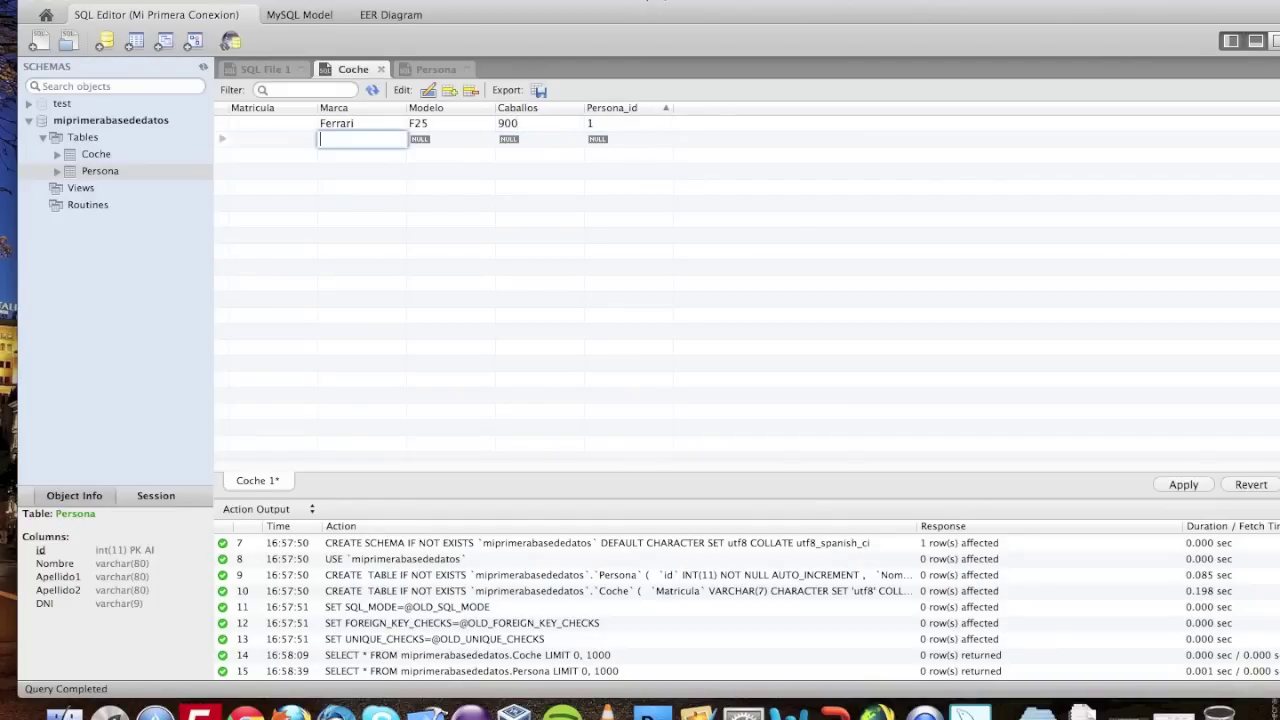
{"action": "type", "text": "Citro"}
{"action": "key", "text": "BackSpace"}
{"action": "key", "text": "BackSpace"}
{"action": "type", "text": "roen"}
{"action": "key", "text": "Tab"}
{"action": "type", "text": "C3"}
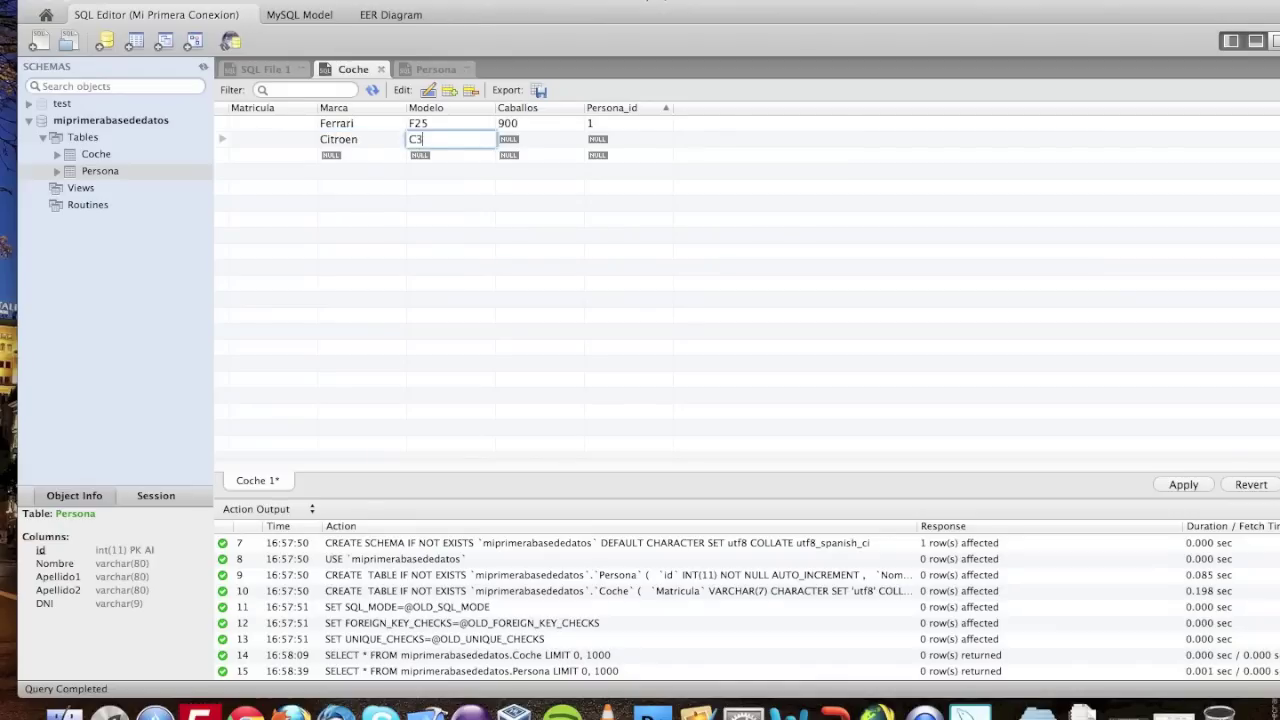
{"action": "key", "text": "Tab"}
{"action": "type", "text": "500"}
{"action": "key", "text": "Tab"}
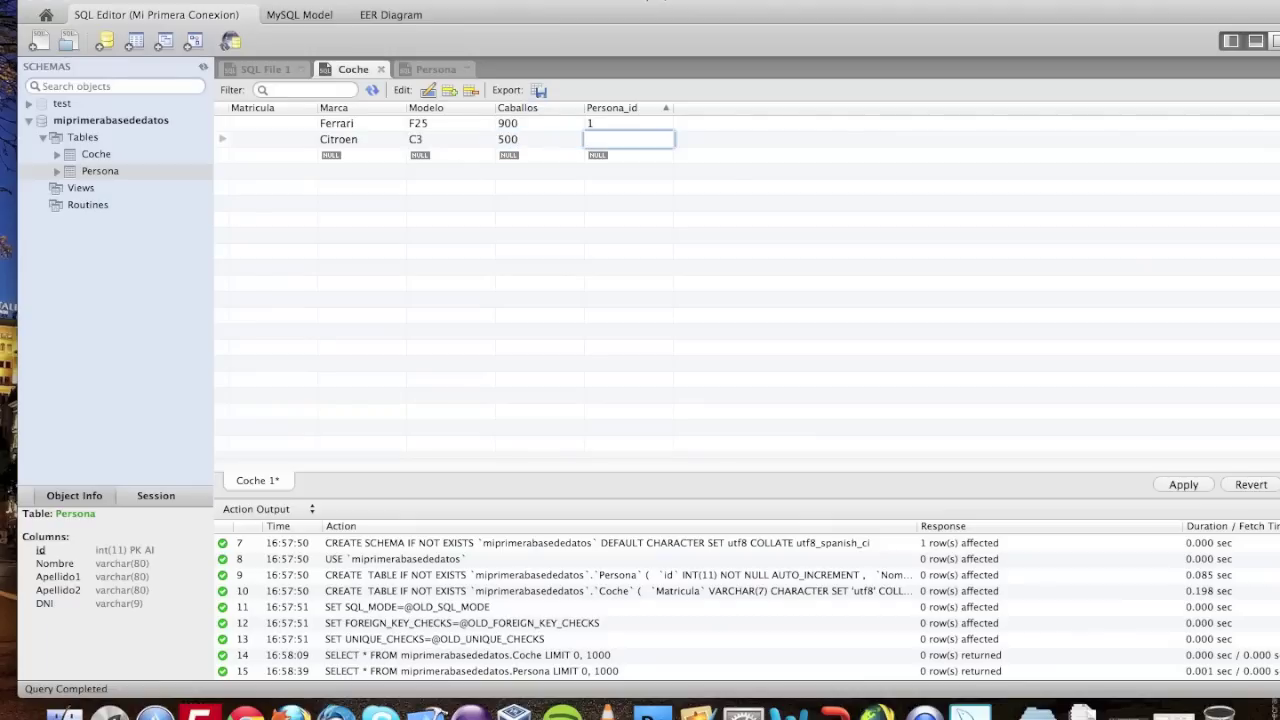
{"action": "key", "text": "Tab"}
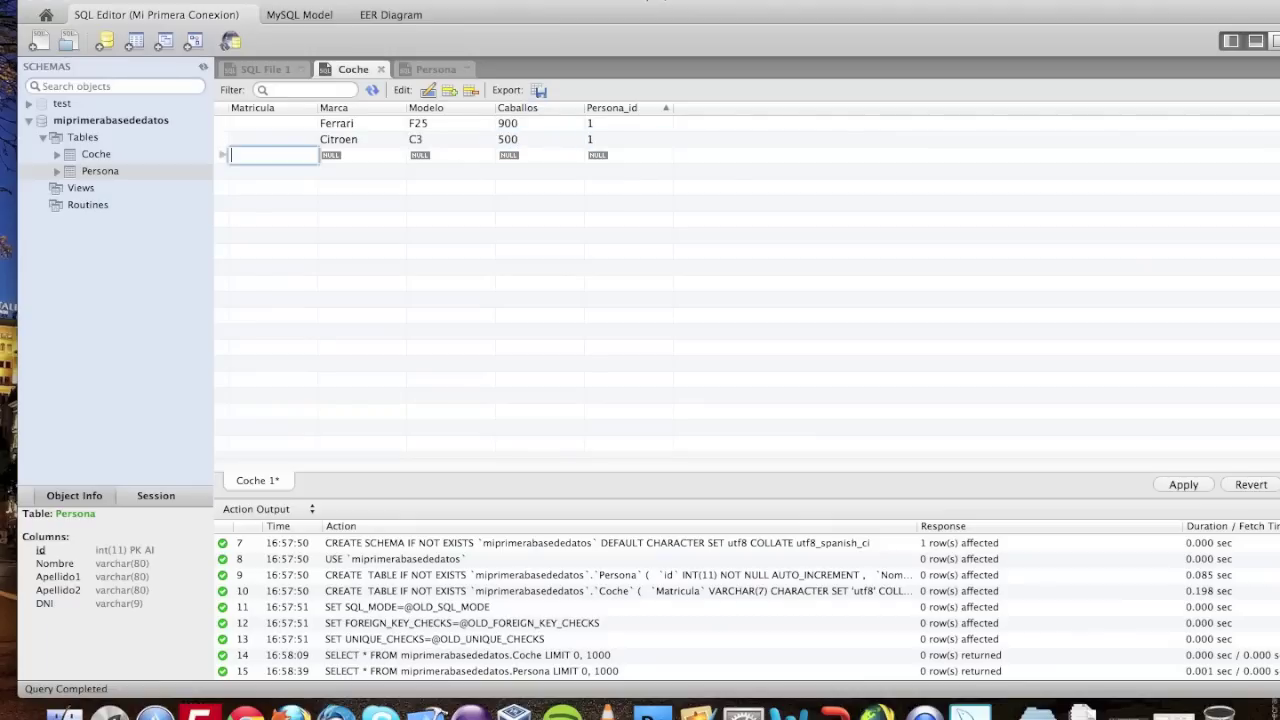
- Add a Renault Clio with 120 horsepower owned by Persona 2
{"action": "key", "text": "Tab"}
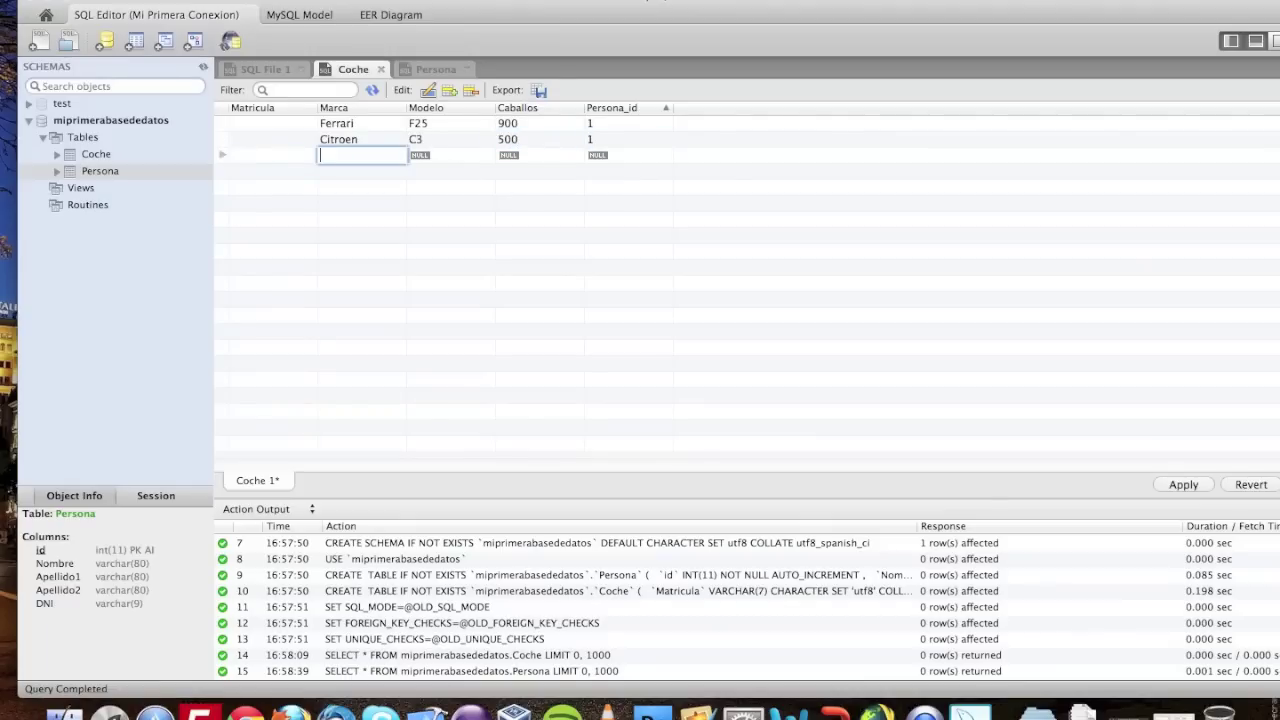
{"action": "type", "text": "Renault"}
{"action": "key", "text": "Tab"}
{"action": "type", "text": "Clio"}
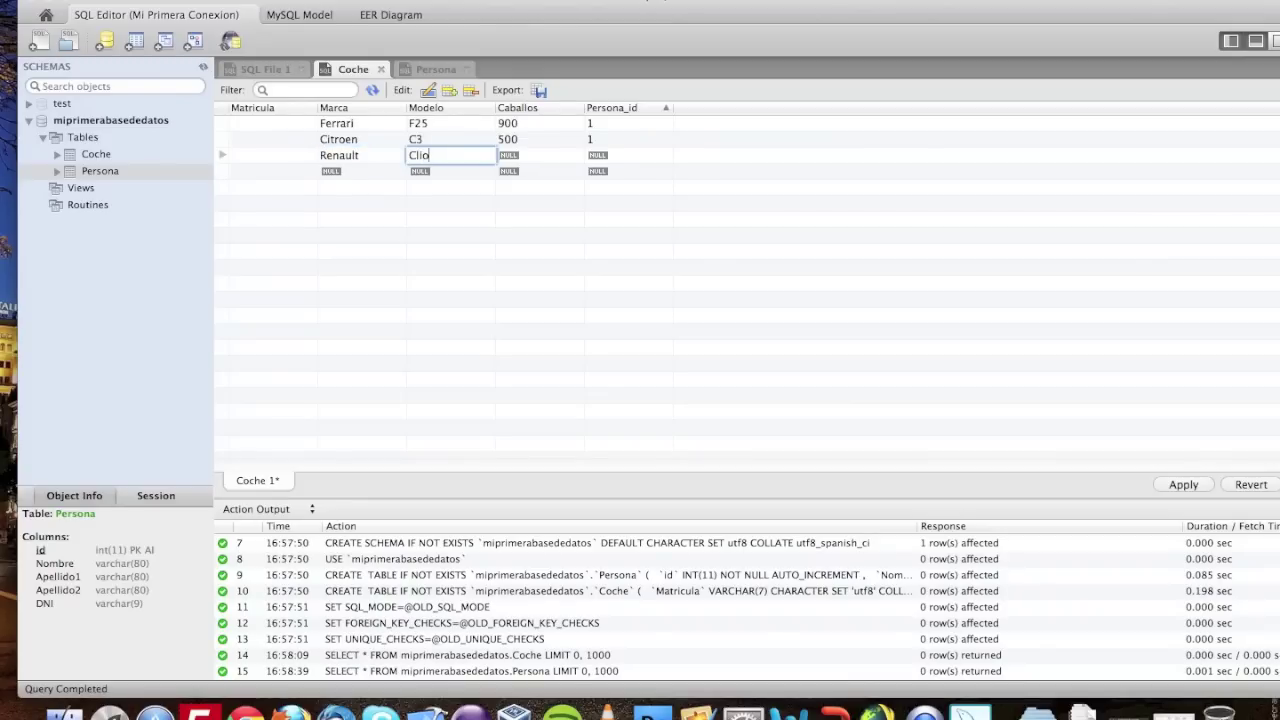
{"action": "key", "text": "Tab"}
{"action": "type", "text": "120"}
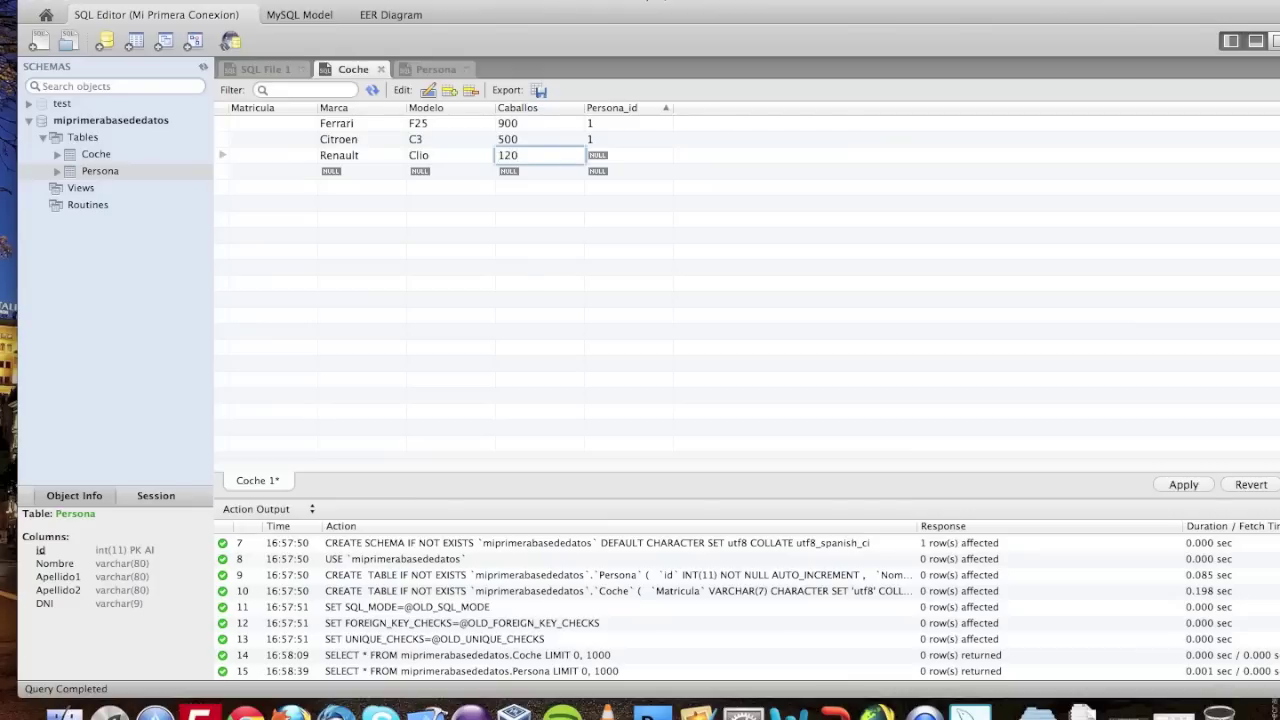
{"action": "key", "text": "Tab"}
{"action": "type", "text": "2"}
{"action": "key", "text": "Tab"}
- Add a Renault Megane with 150 horsepower owned by Persona 2
{"action": "left_click", "coordinate": [362, 171]}
{"action": "type", "text": "Reanu"}
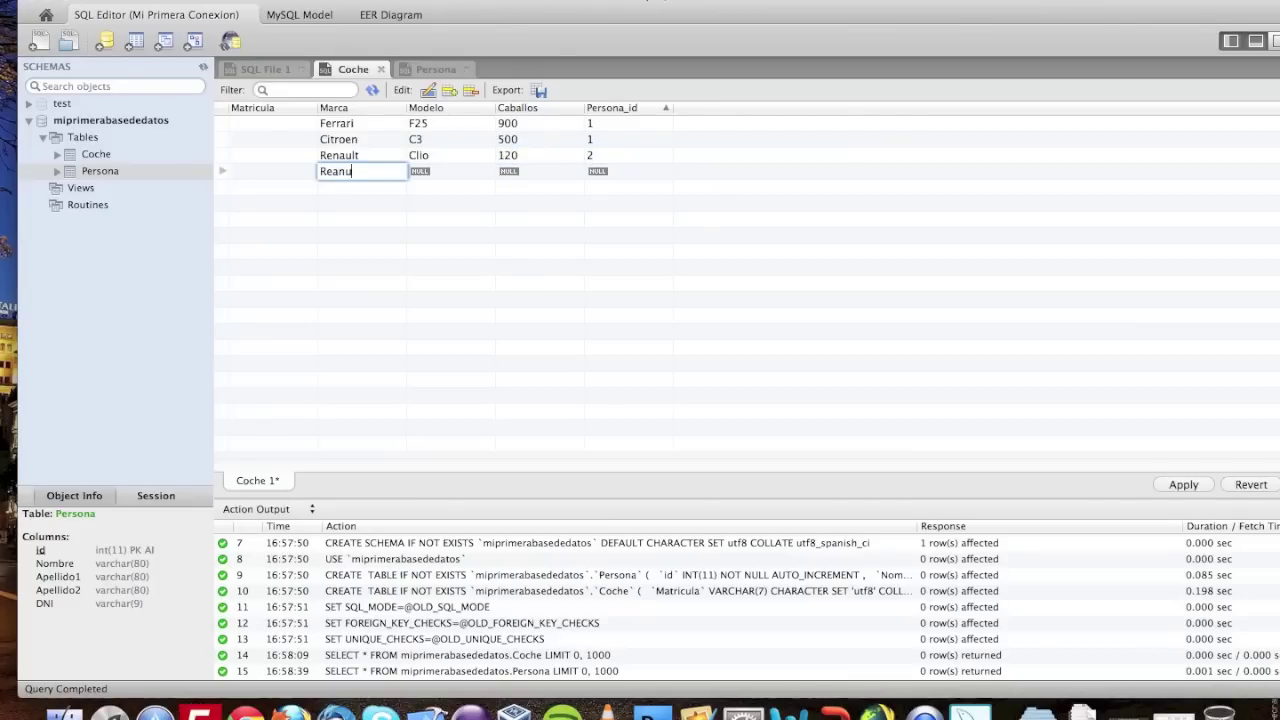
{"action": "type", "text": "lt Megane"}
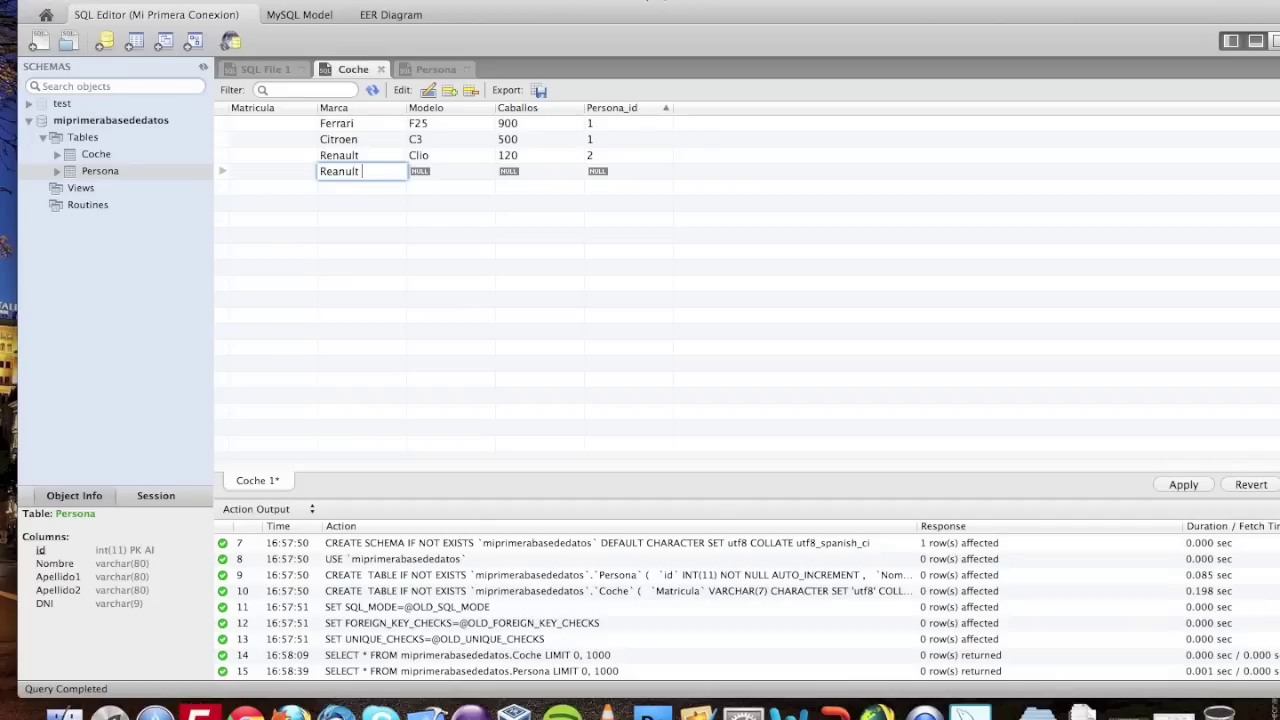
{"action": "key", "text": "BackSpace"}
{"action": "key", "text": "BackSpace"}
{"action": "key", "text": "BackSpace"}
{"action": "key", "text": "BackSpace"}
{"action": "key", "text": "BackSpace"}
{"action": "key", "text": "BackSpace"}
{"action": "key", "text": "BackSpace"}
{"action": "key", "text": "Tab"}
{"action": "type", "text": "Megane"}
{"action": "key", "text": "Tab"}
{"action": "type", "text": "150"}
{"action": "key", "text": "Tab"}
{"action": "type", "text": "2"}
{"action": "key", "text": "Tab"}
{"action": "key", "text": "Tab"}
- Add a Seat Ibiza with 100 horsepower owned by Persona 3
{"action": "type", "text": "Seat"}
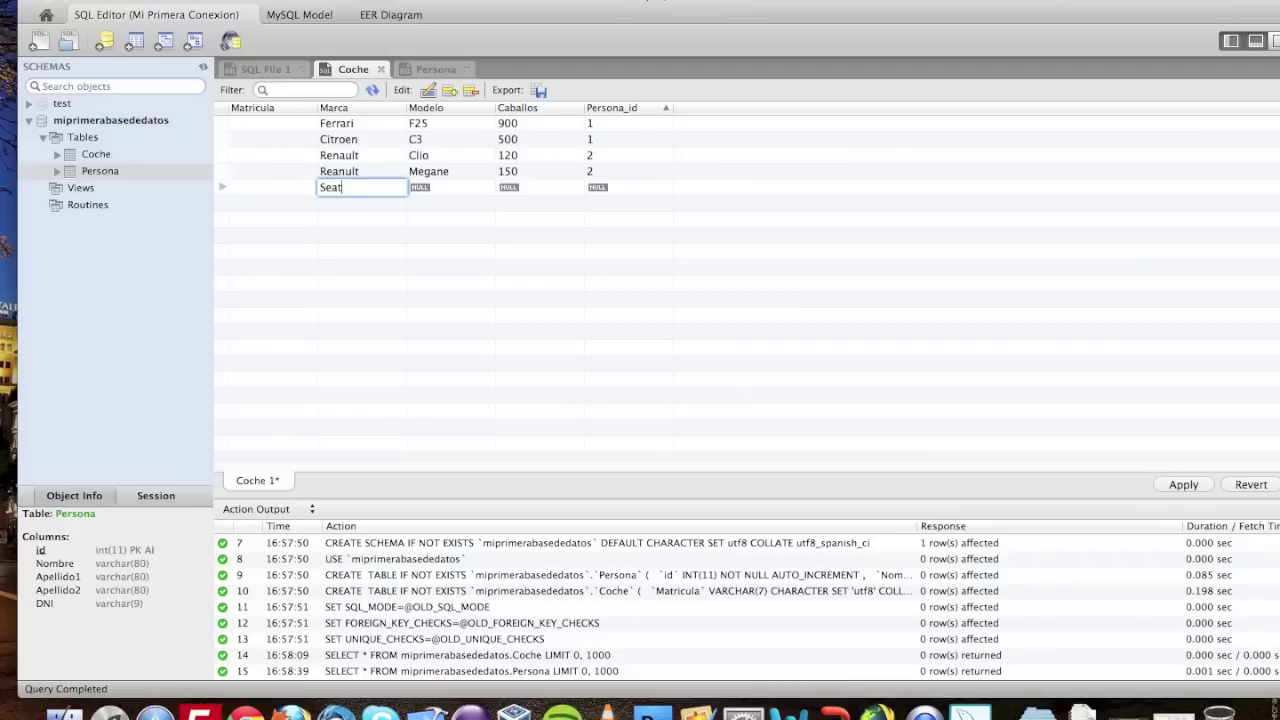
{"action": "key", "text": "Tab"}
{"action": "type", "text": "I"}
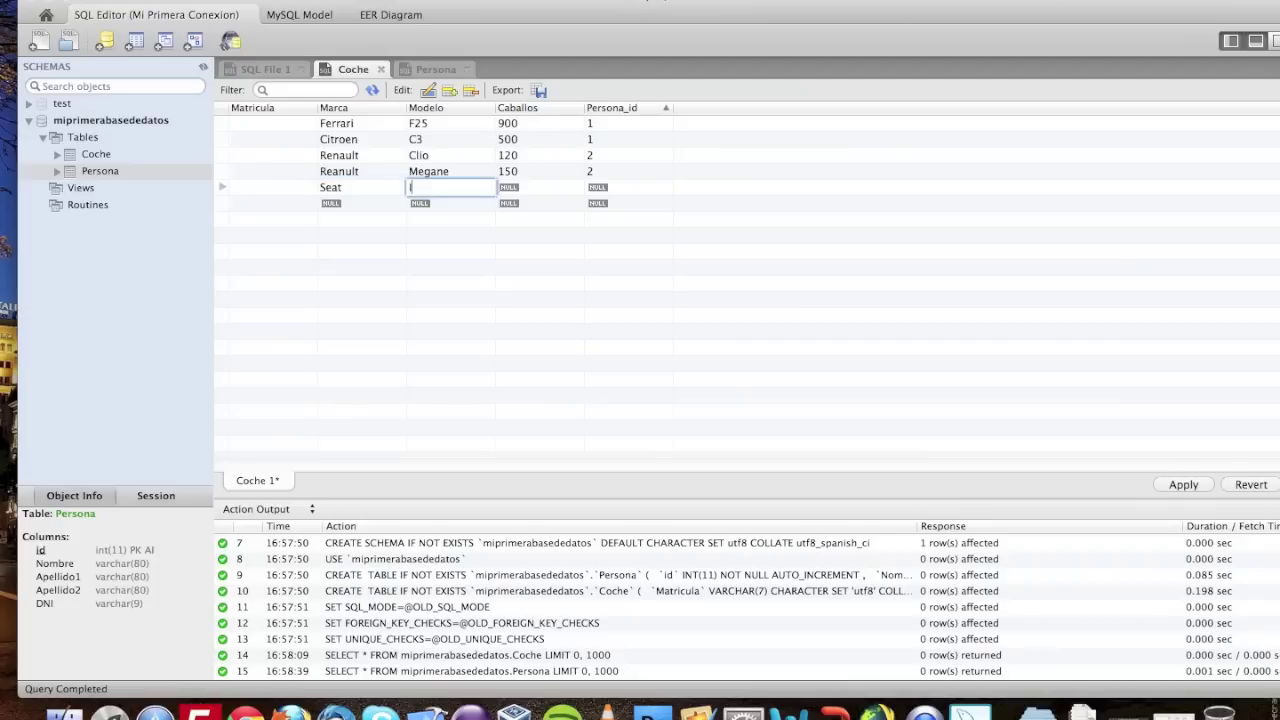
{"action": "type", "text": "biza"}
{"action": "key", "text": "Tab"}
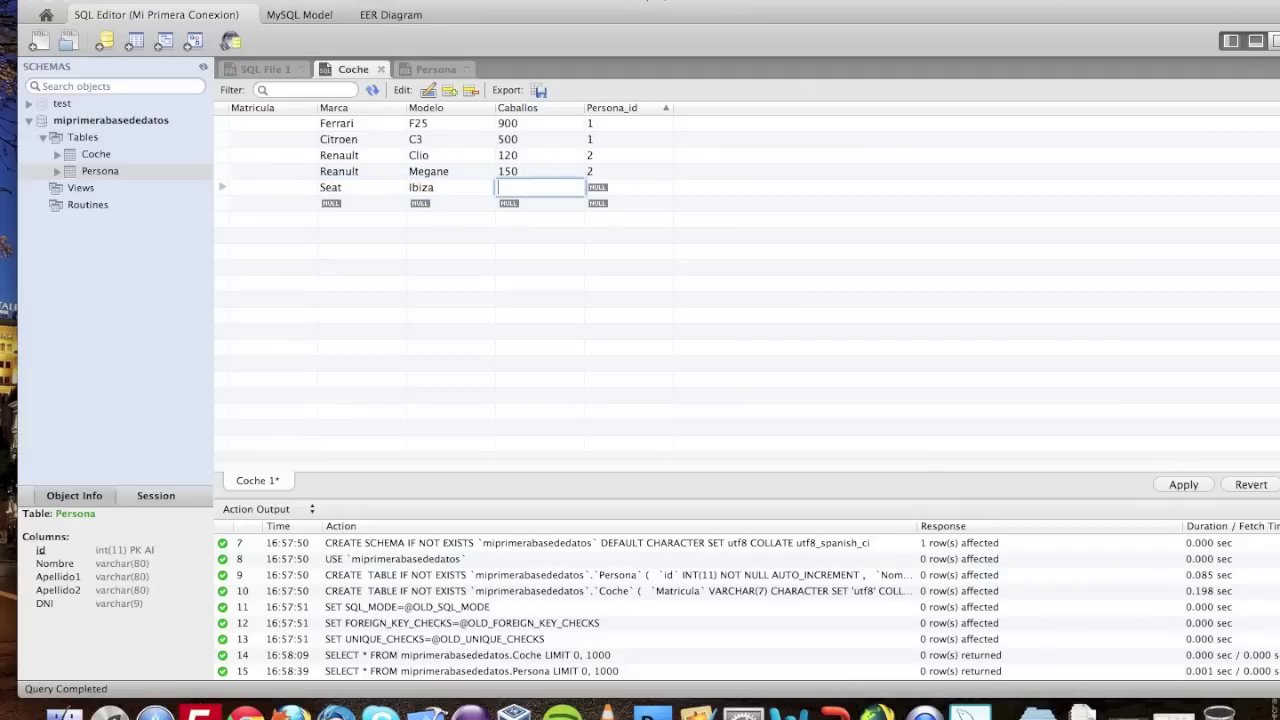
{"action": "type", "text": "100"}
{"action": "key", "text": "Tab"}
{"action": "type", "text": "3"}
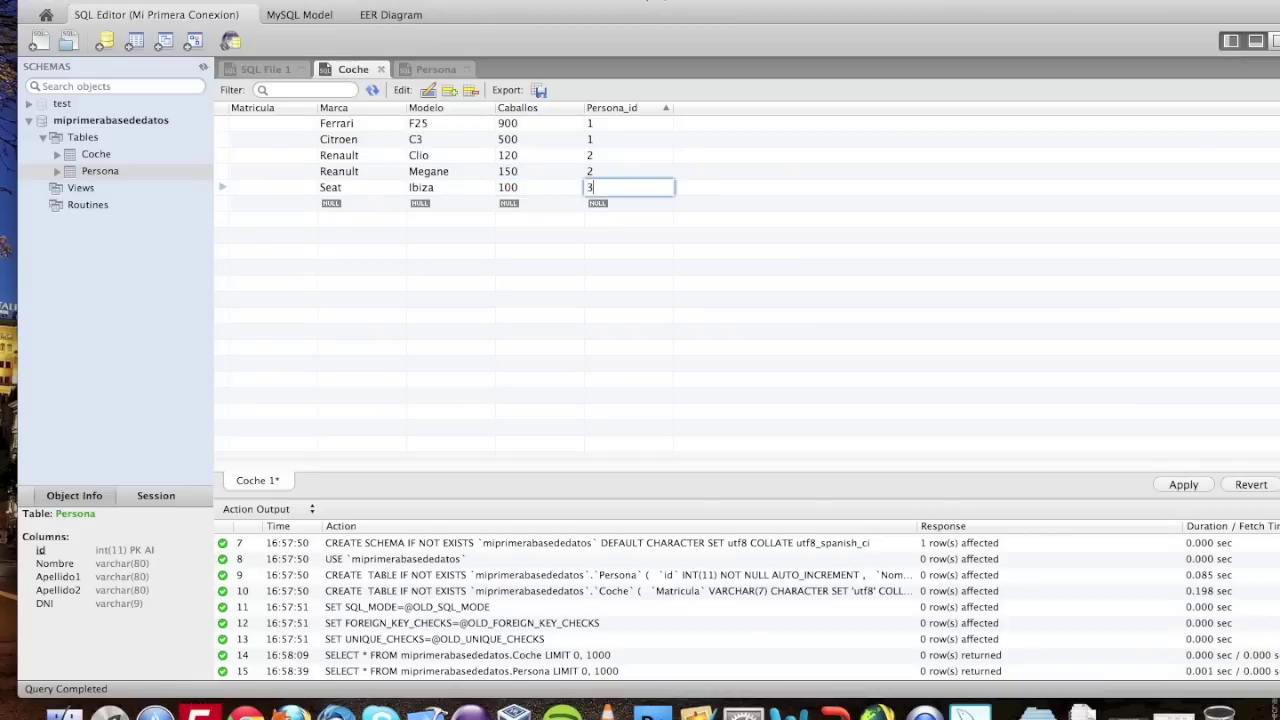
{"action": "key", "text": "Return"}
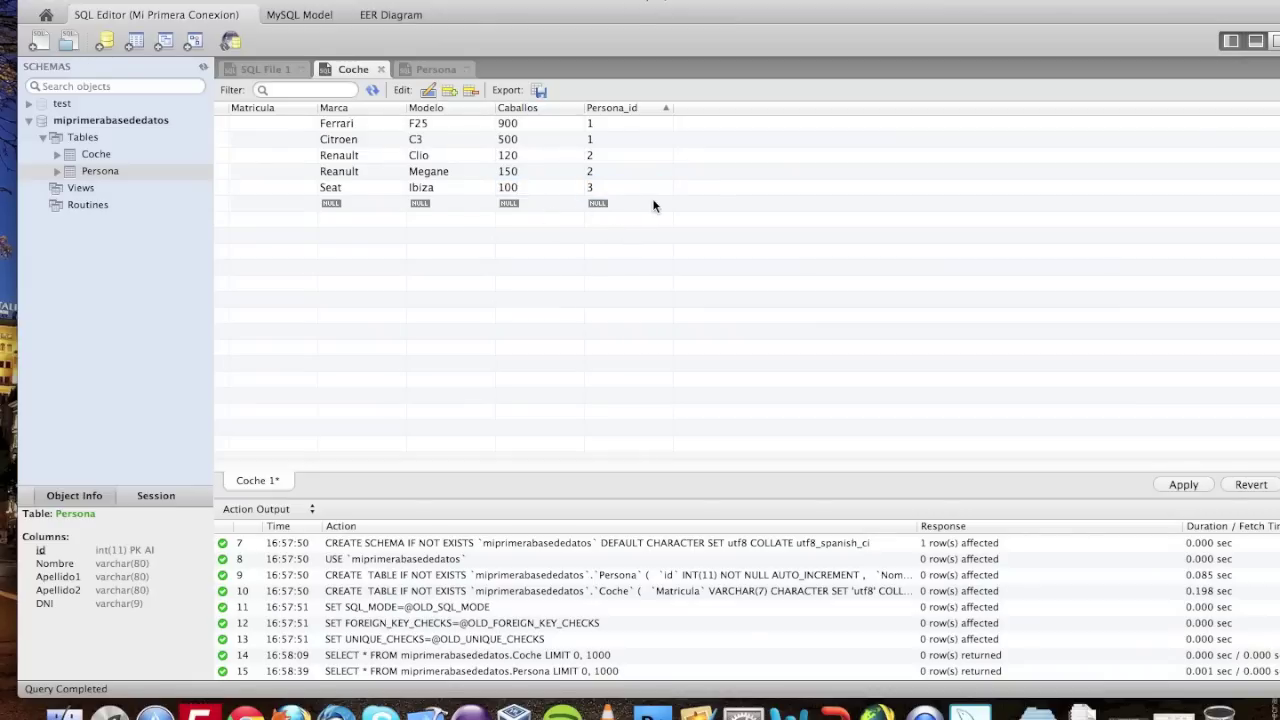
{"action": "left_click", "coordinate": [1182, 485]}
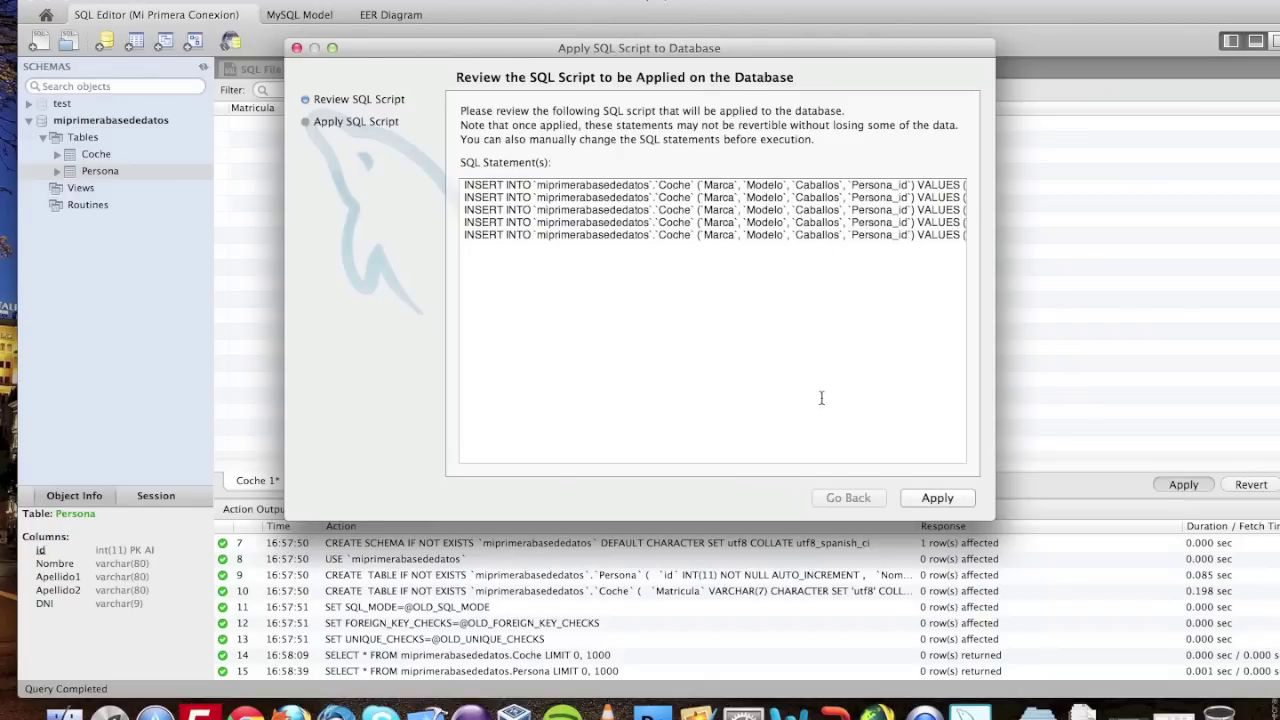
{"action": "left_click", "coordinate": [942, 497]}
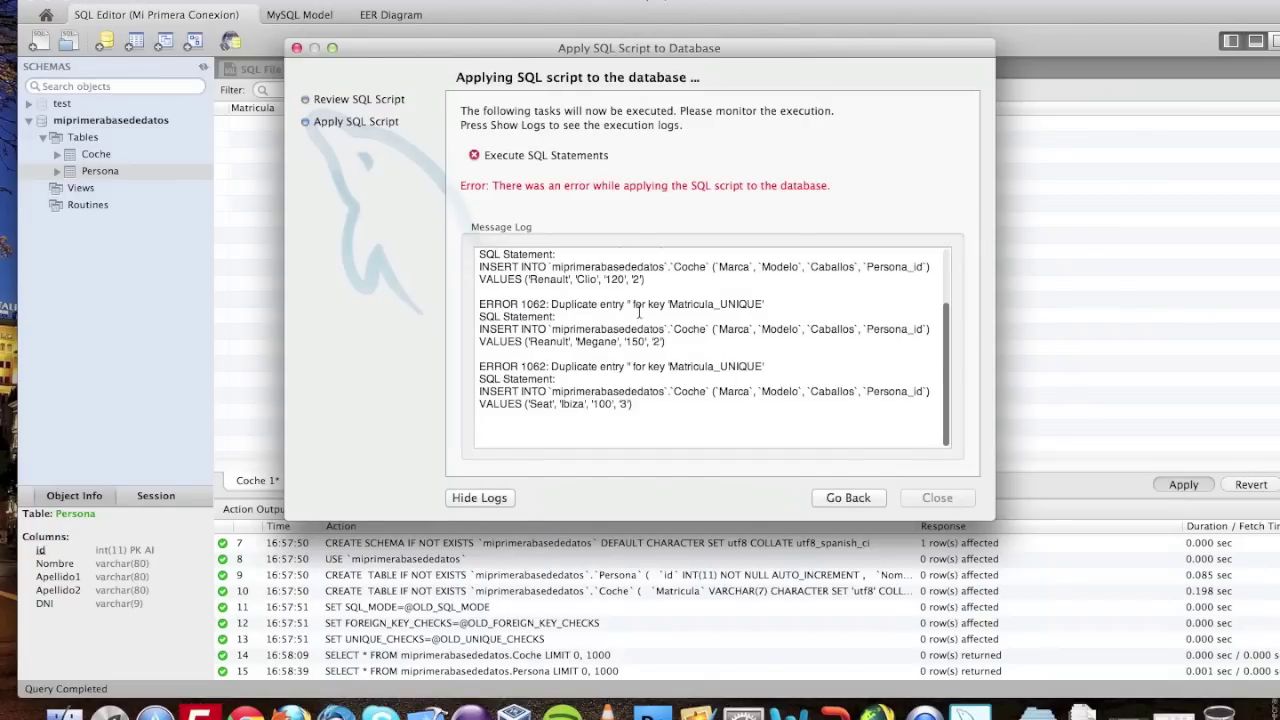
{"action": "scroll", "coordinate": [780, 340], "scroll_direction": "up", "scroll_amount": 4}
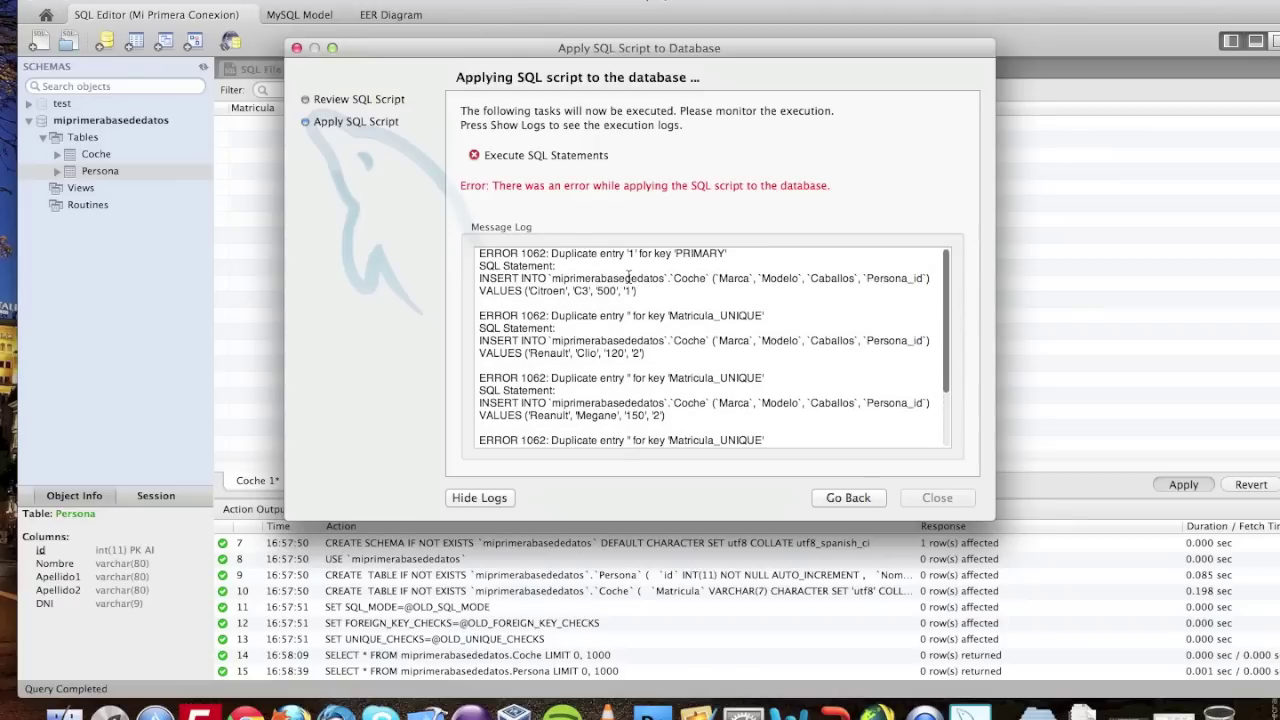
{"action": "left_click", "coordinate": [866, 497]}
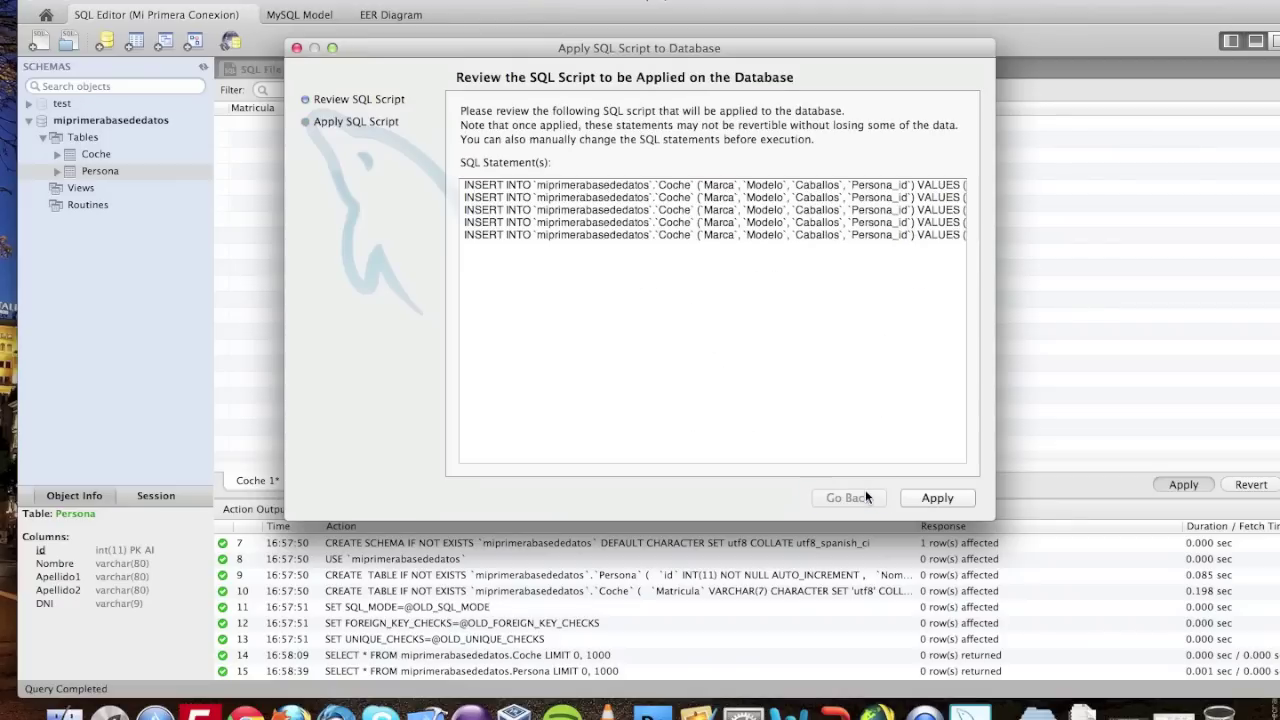
{"action": "left_click", "coordinate": [297, 49]}
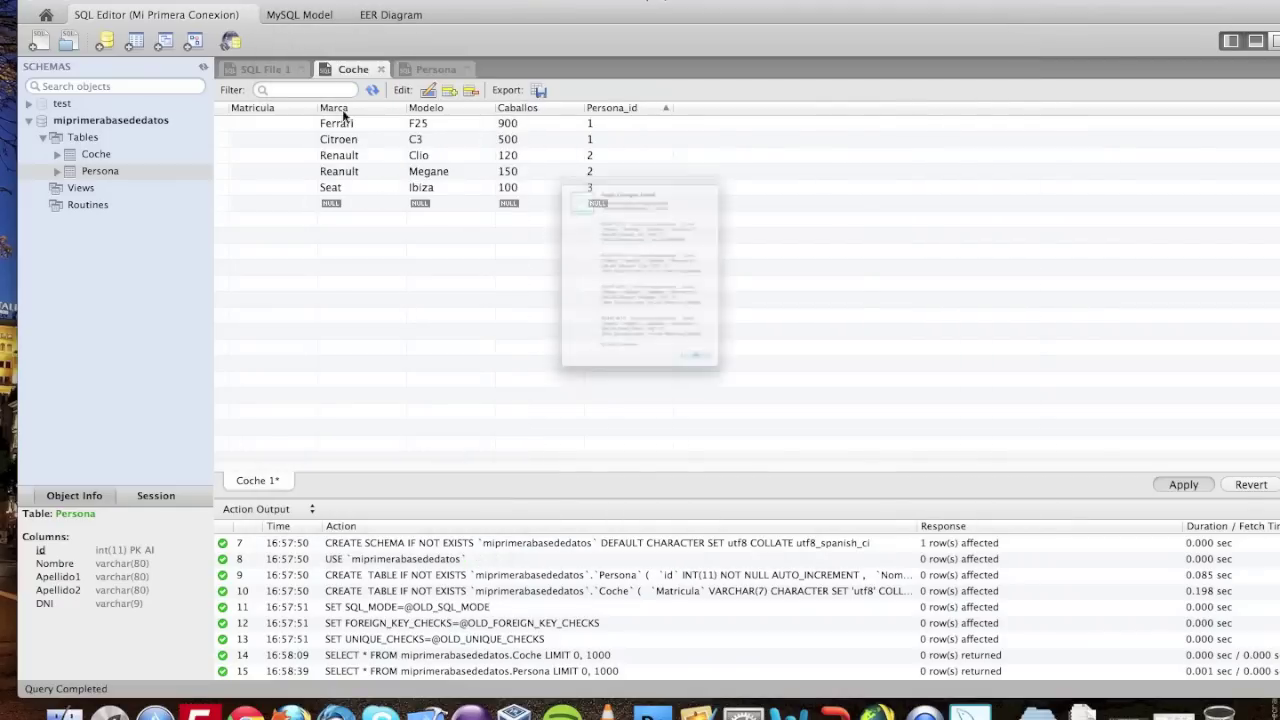
{"action": "left_click", "coordinate": [769, 468]}
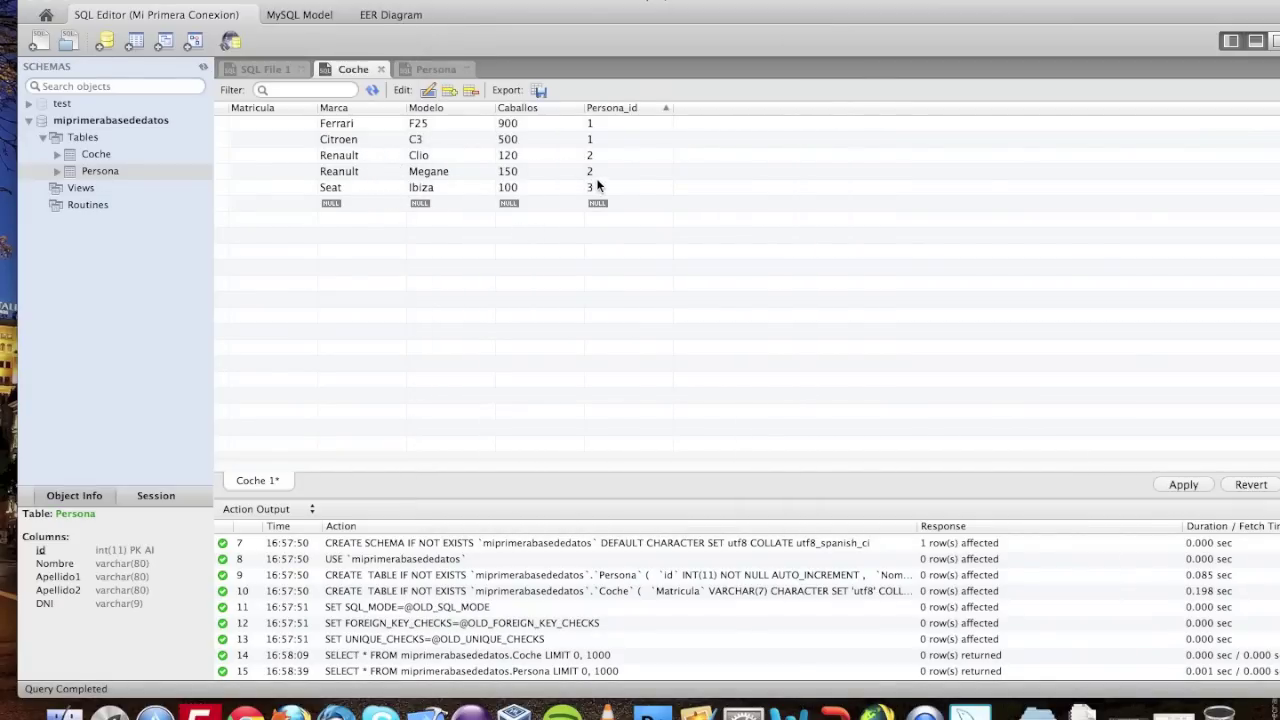
- Return to the Coche grid and give the Ferrari the Matricula 9823bbb
{"action": "left_click", "coordinate": [440, 70]}
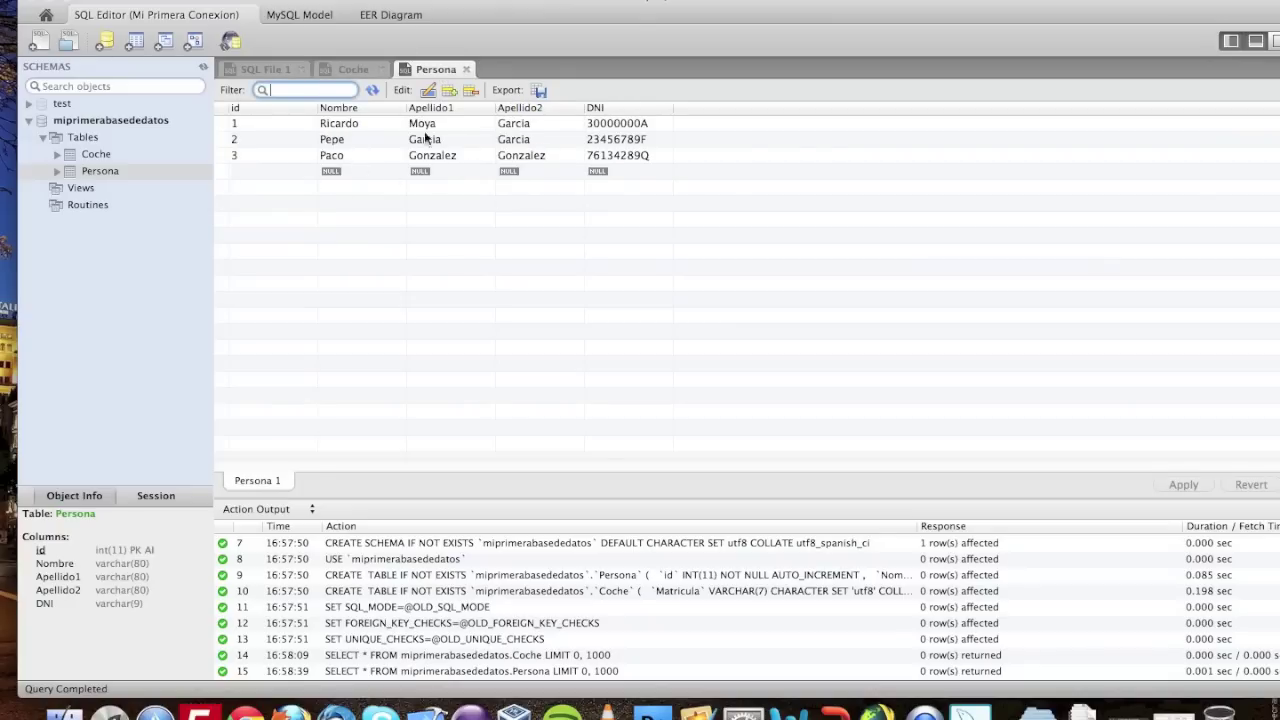
{"action": "left_click", "coordinate": [348, 69]}
{"action": "left_click", "coordinate": [291, 122]}
{"action": "left_click", "coordinate": [291, 122]}
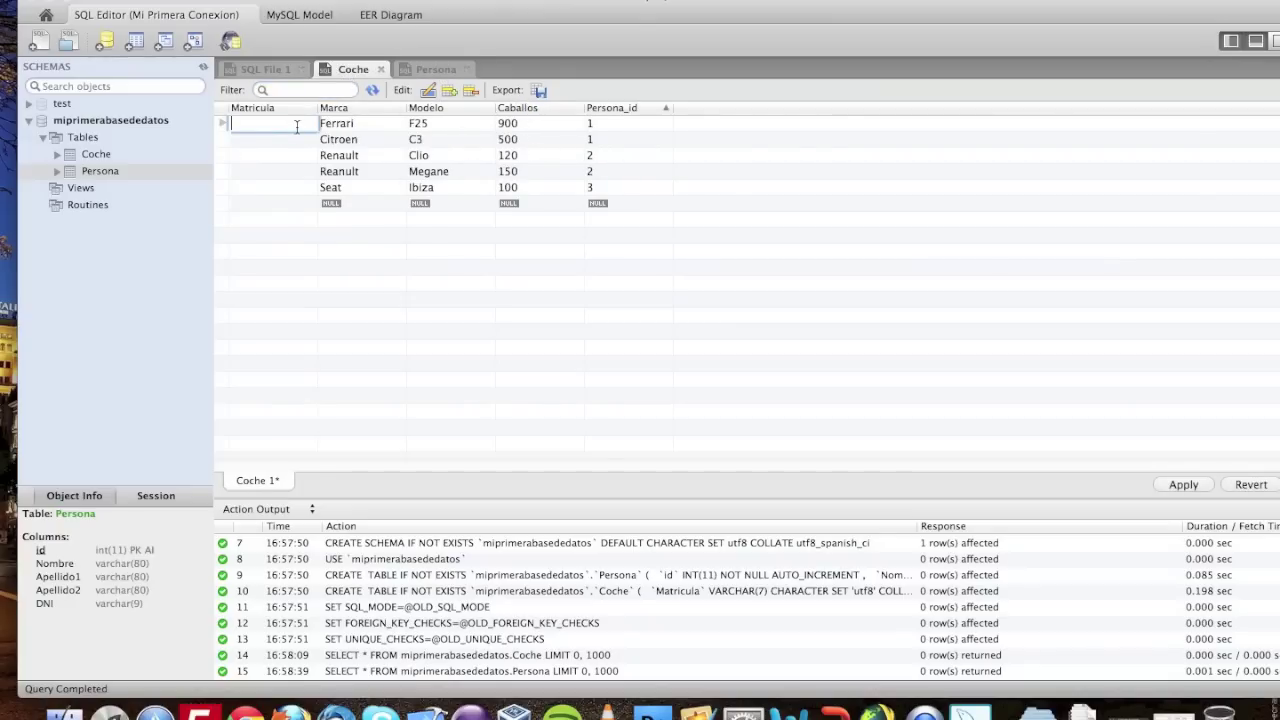
{"action": "type", "text": "9823bbb"}
{"action": "key", "text": "Tab"}
{"action": "key", "text": "Tab"}
{"action": "key", "text": "Tab"}
{"action": "key", "text": "Tab"}
{"action": "key", "text": "Tab"}
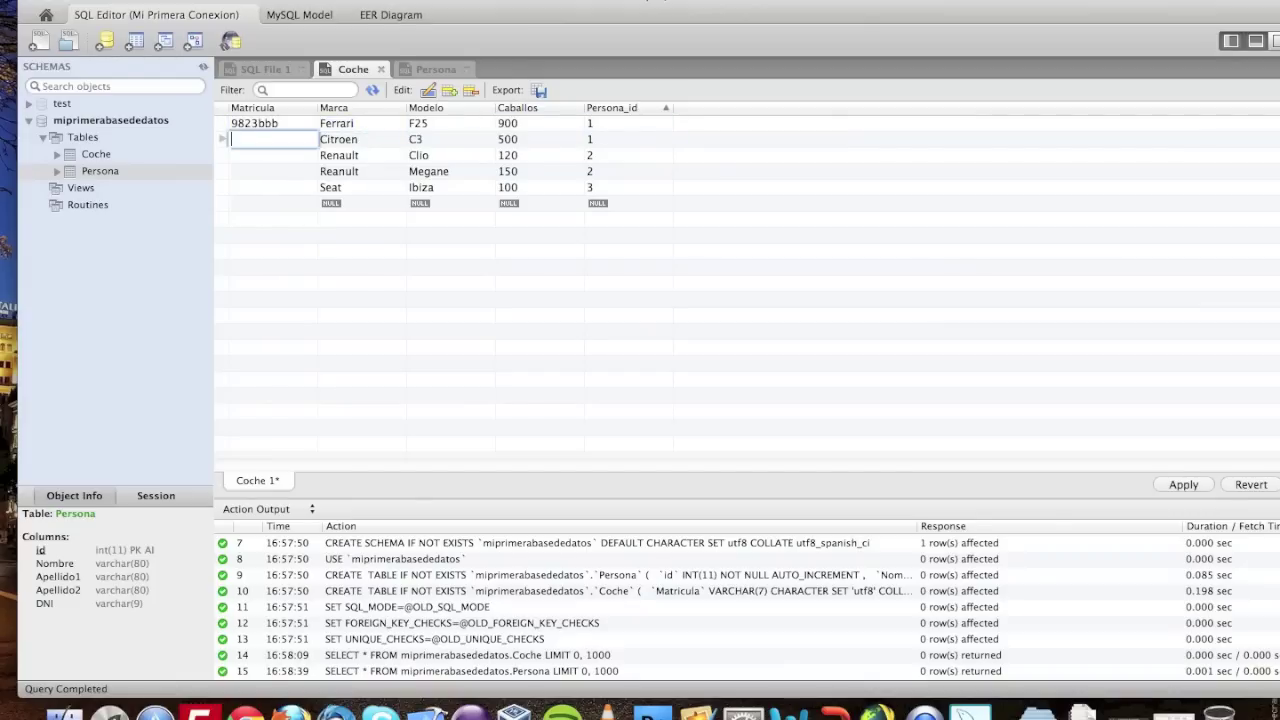
- Enter plates 1234bcb, 5678CDC, 6713bbb and 8923DDD for the remaining four cars
{"action": "type", "text": "1234bcb"}
{"action": "key", "text": "Tab"}
{"action": "key", "text": "Tab"}
{"action": "key", "text": "Tab"}
{"action": "key", "text": "Tab"}
{"action": "key", "text": "Tab"}
{"action": "type", "text": "5678"}
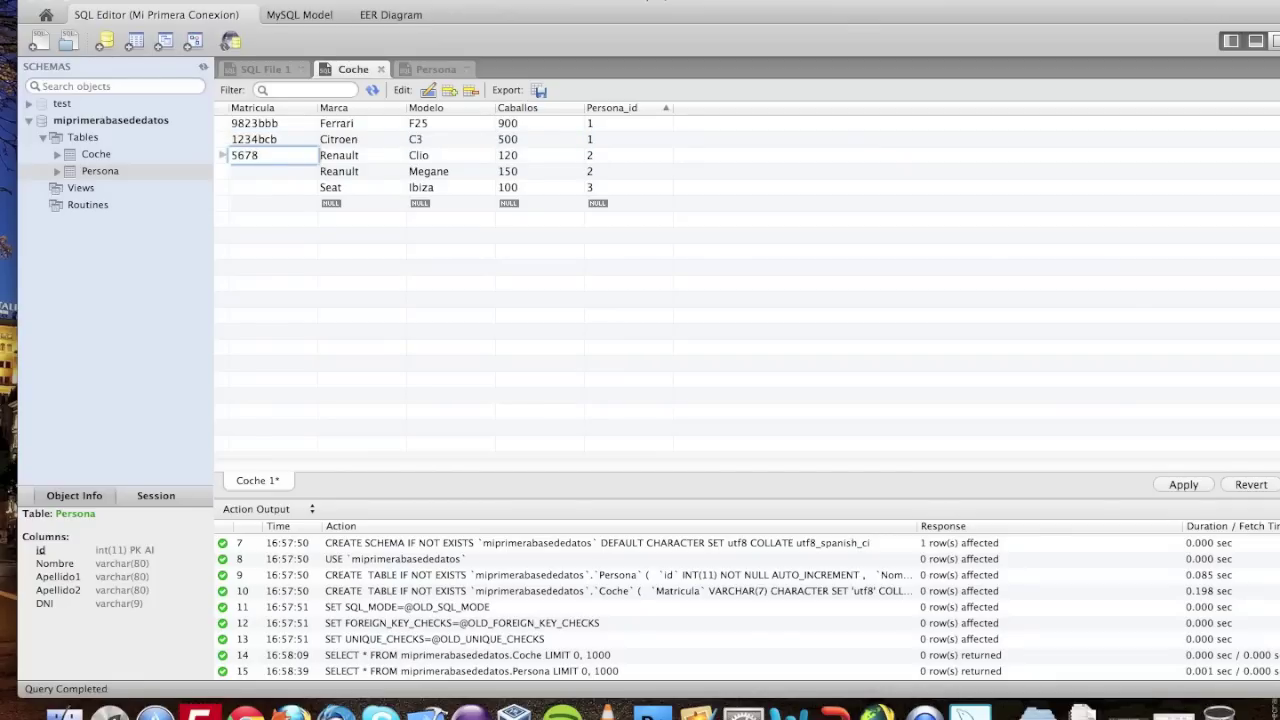
{"action": "type", "text": "CDC"}
{"action": "key", "text": "Tab"}
{"action": "key", "text": "Tab"}
{"action": "key", "text": "Tab"}
{"action": "key", "text": "Tab"}
{"action": "key", "text": "Tab"}
{"action": "type", "text": "67"}
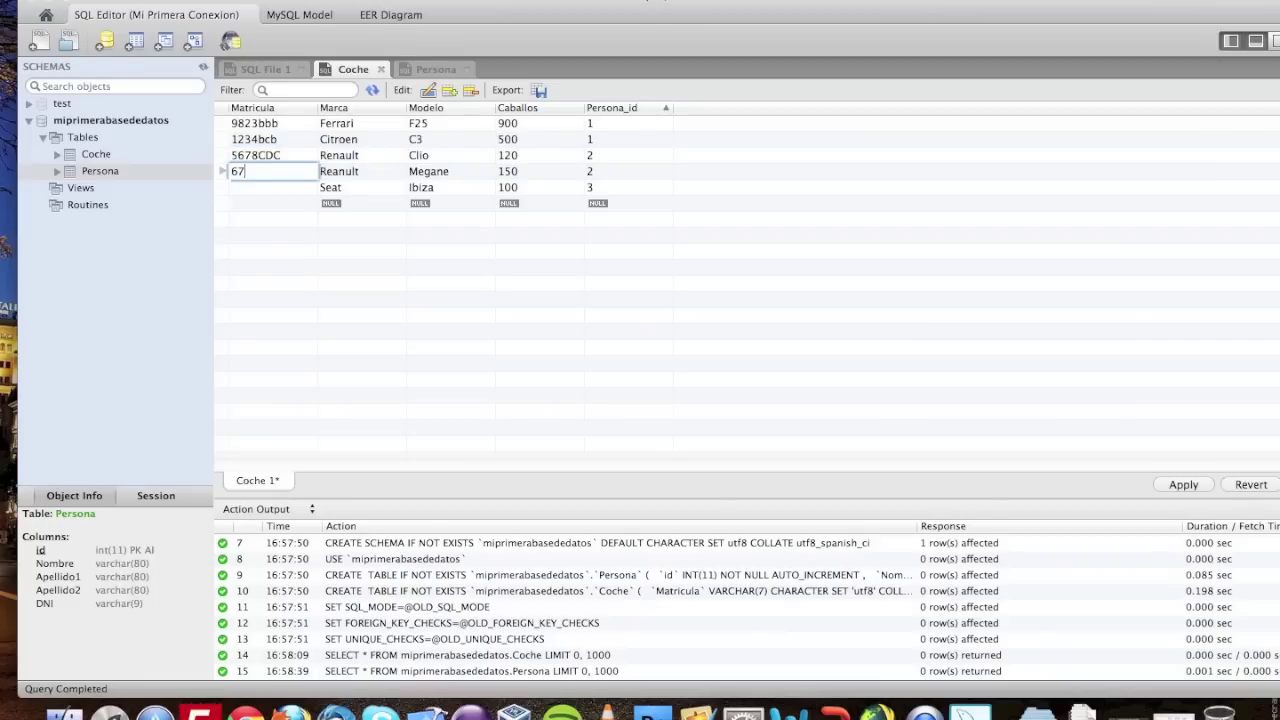
{"action": "type", "text": "13bbb"}
{"action": "key", "text": "Tab"}
{"action": "key", "text": "Tab"}
{"action": "key", "text": "Tab"}
{"action": "key", "text": "Tab"}
{"action": "key", "text": "Tab"}
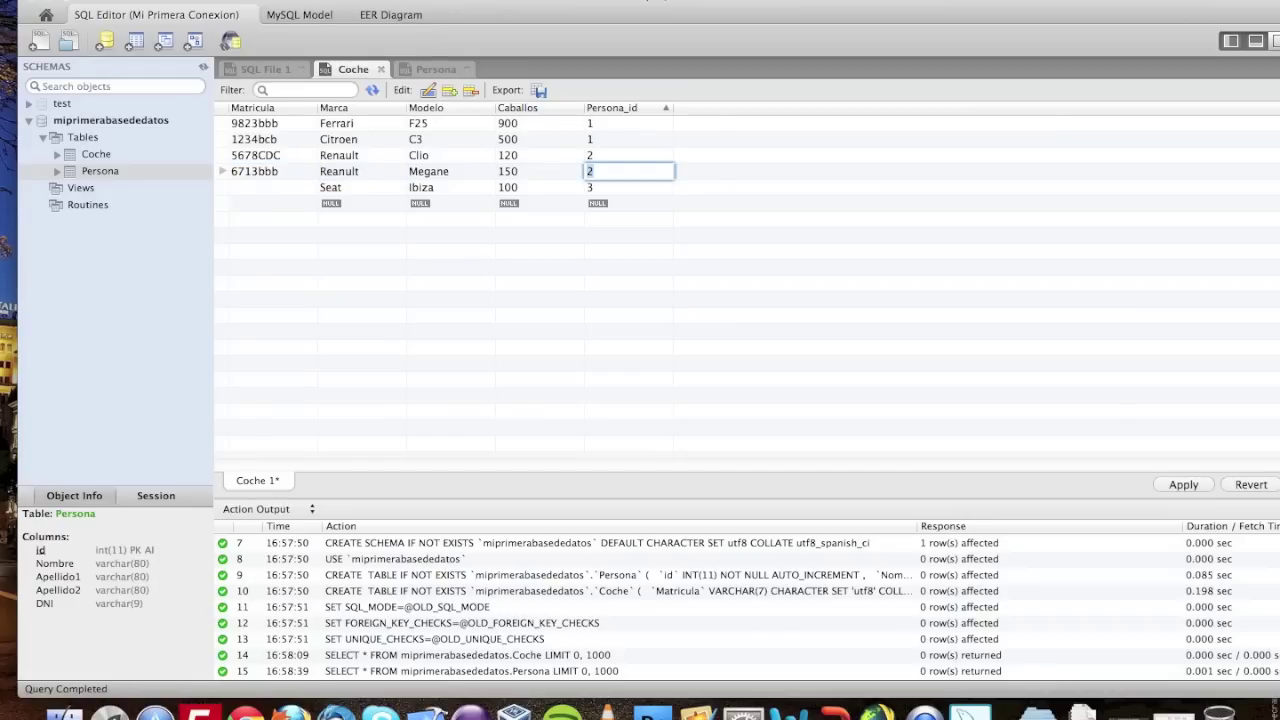
{"action": "type", "text": "8923"}
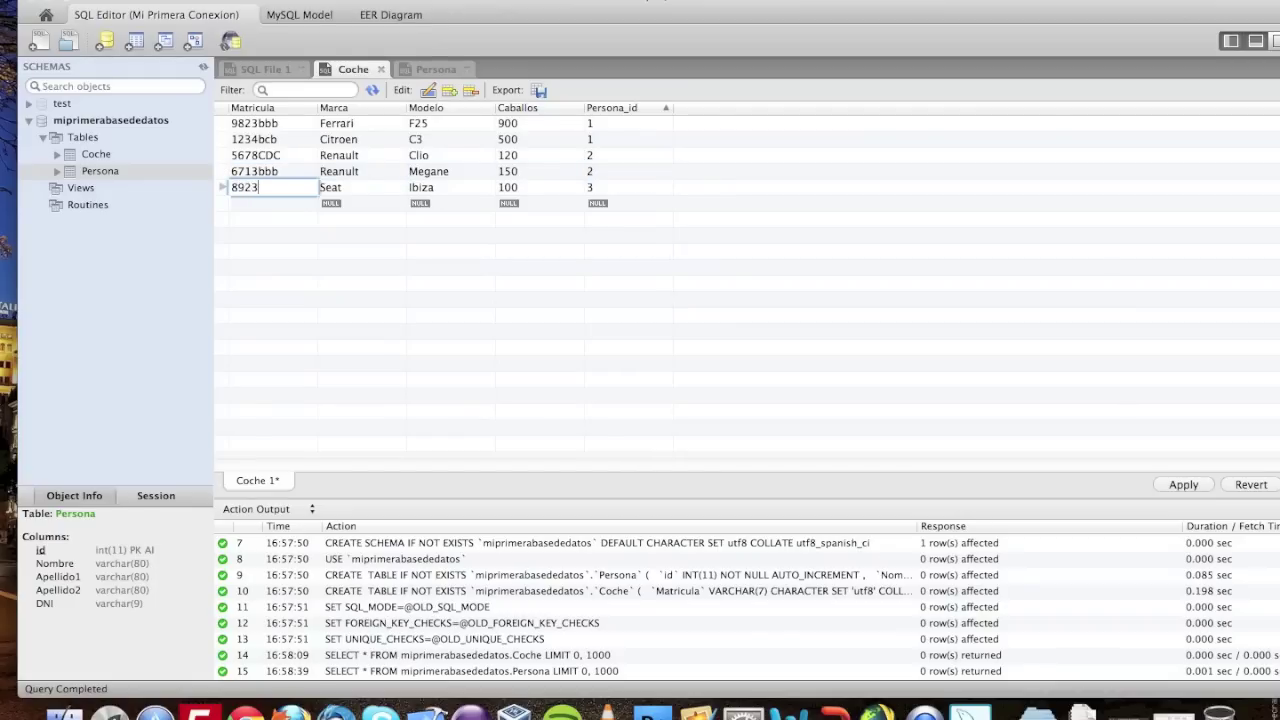
{"action": "type", "text": "DDD"}
{"action": "key", "text": "Tab"}
{"action": "key", "text": "Tab"}
{"action": "key", "text": "Tab"}
{"action": "key", "text": "Tab"}
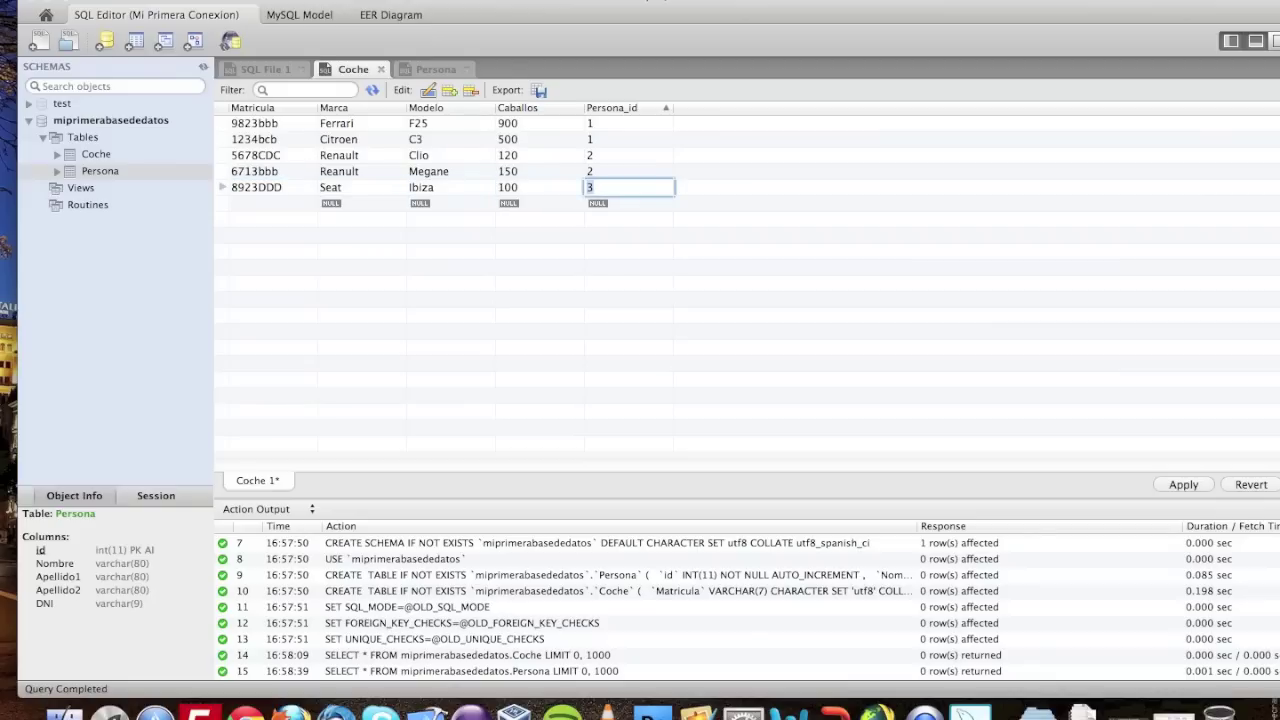
- Apply the Coche inserts, check the Persona rows, and switch to the blank SQL File 1 editor
{"action": "left_click", "coordinate": [331, 246]}
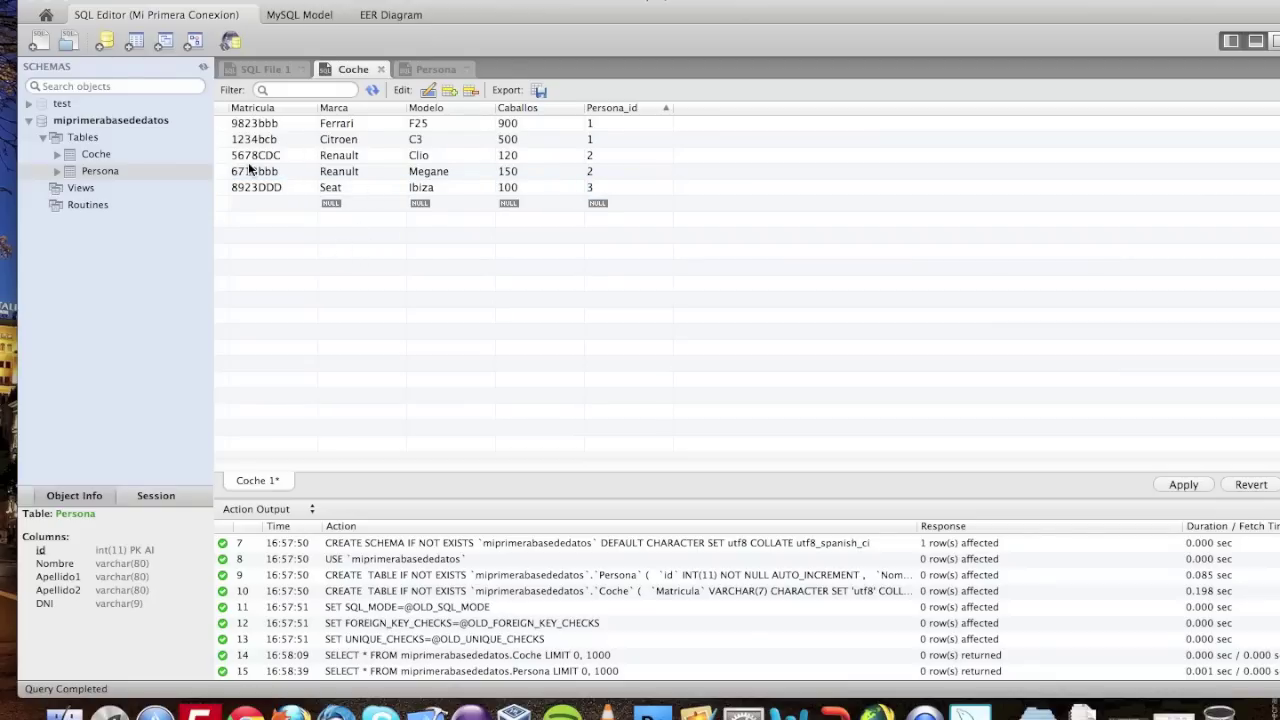
{"action": "left_click", "coordinate": [1180, 484]}
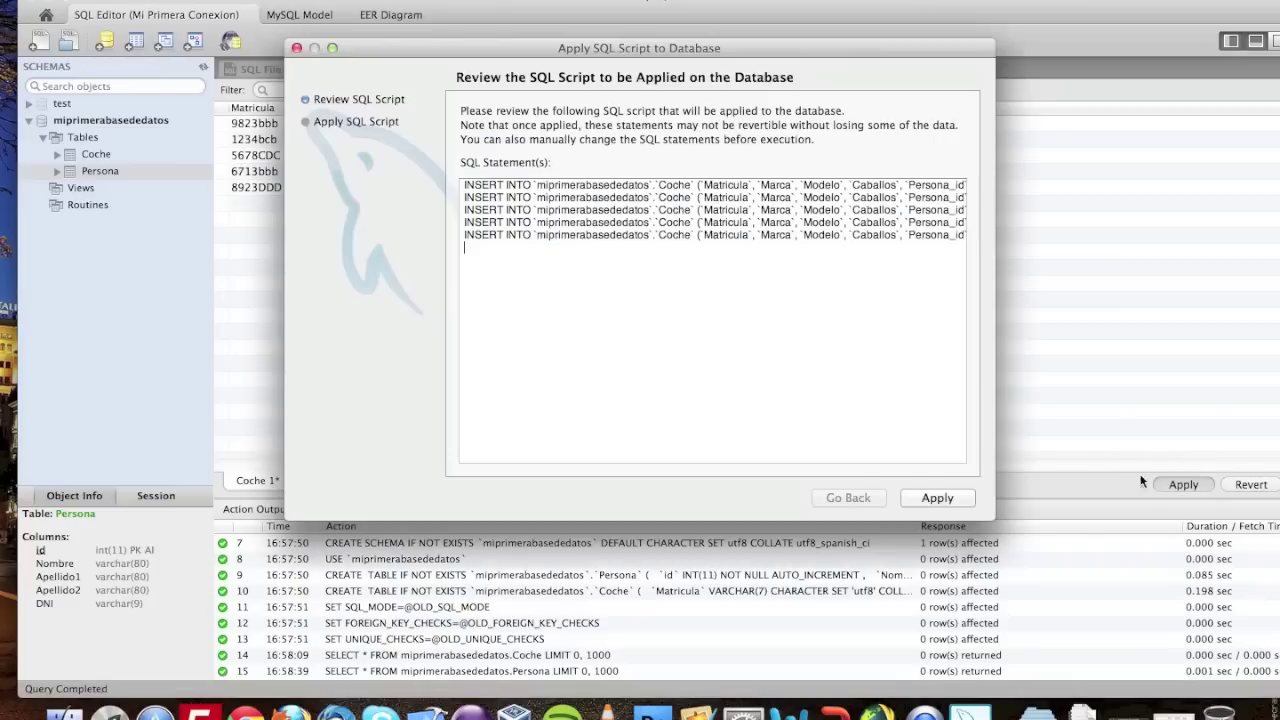
{"action": "left_click", "coordinate": [928, 498]}
{"action": "left_click", "coordinate": [934, 497]}
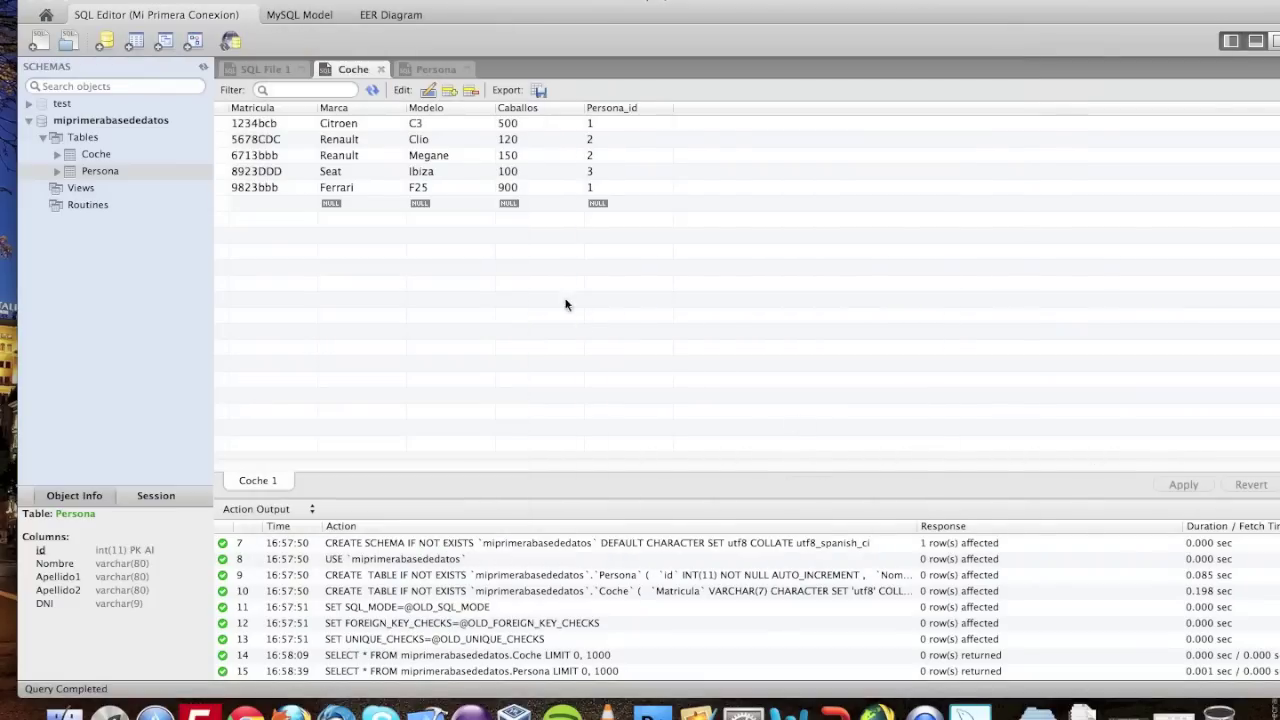
{"action": "left_click", "coordinate": [427, 66]}
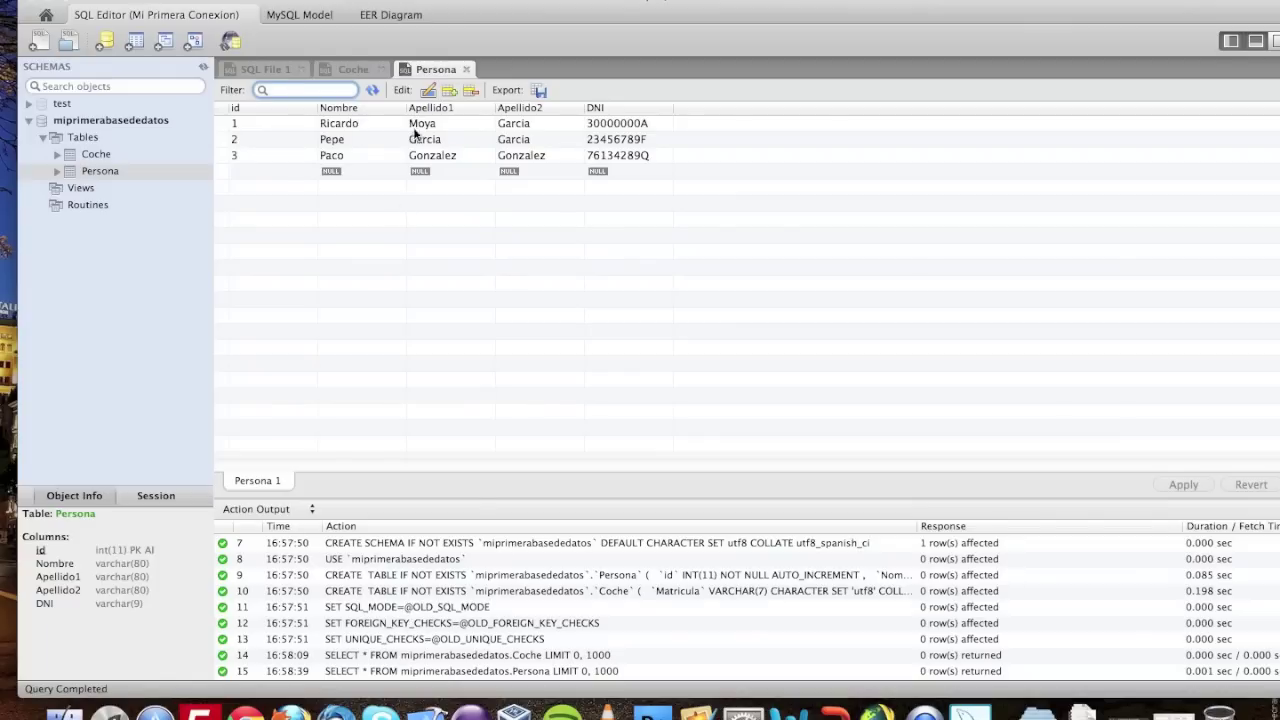
{"action": "left_click", "coordinate": [263, 69]}
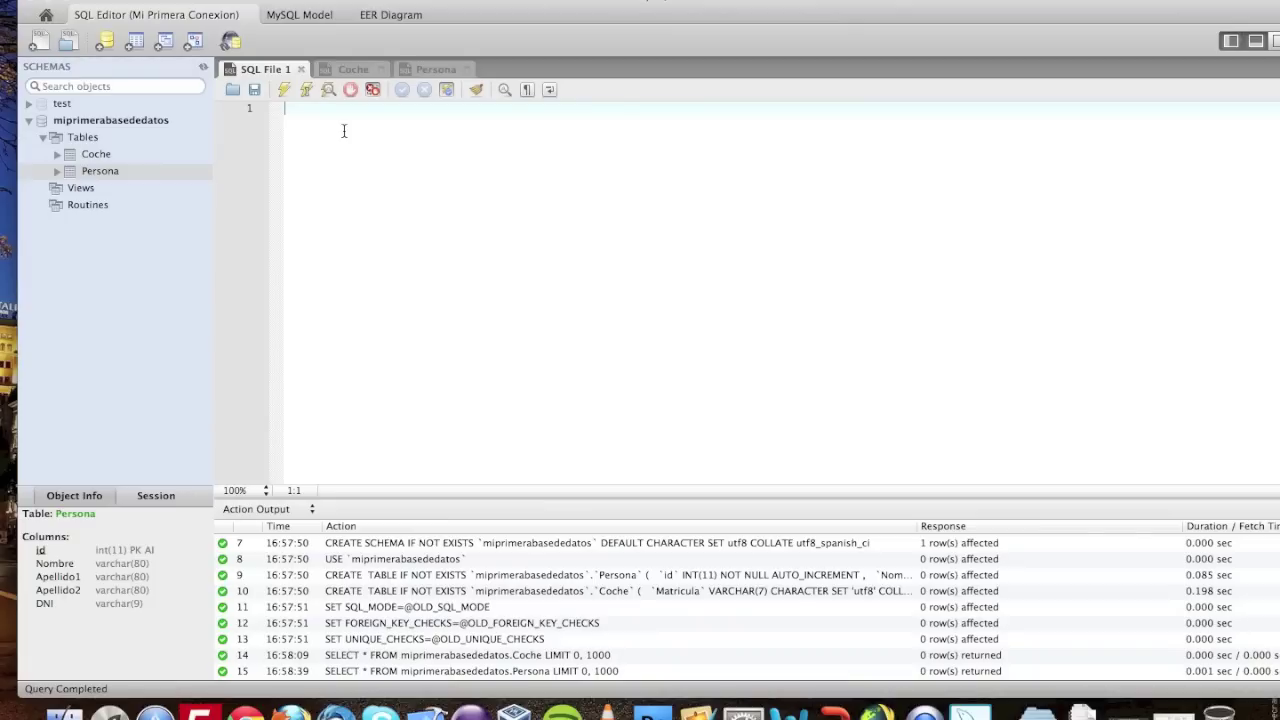
- Write and run select * from Coche C Persona P where C.Persona_id = P.id, which errors
{"action": "type", "text": "elect "}
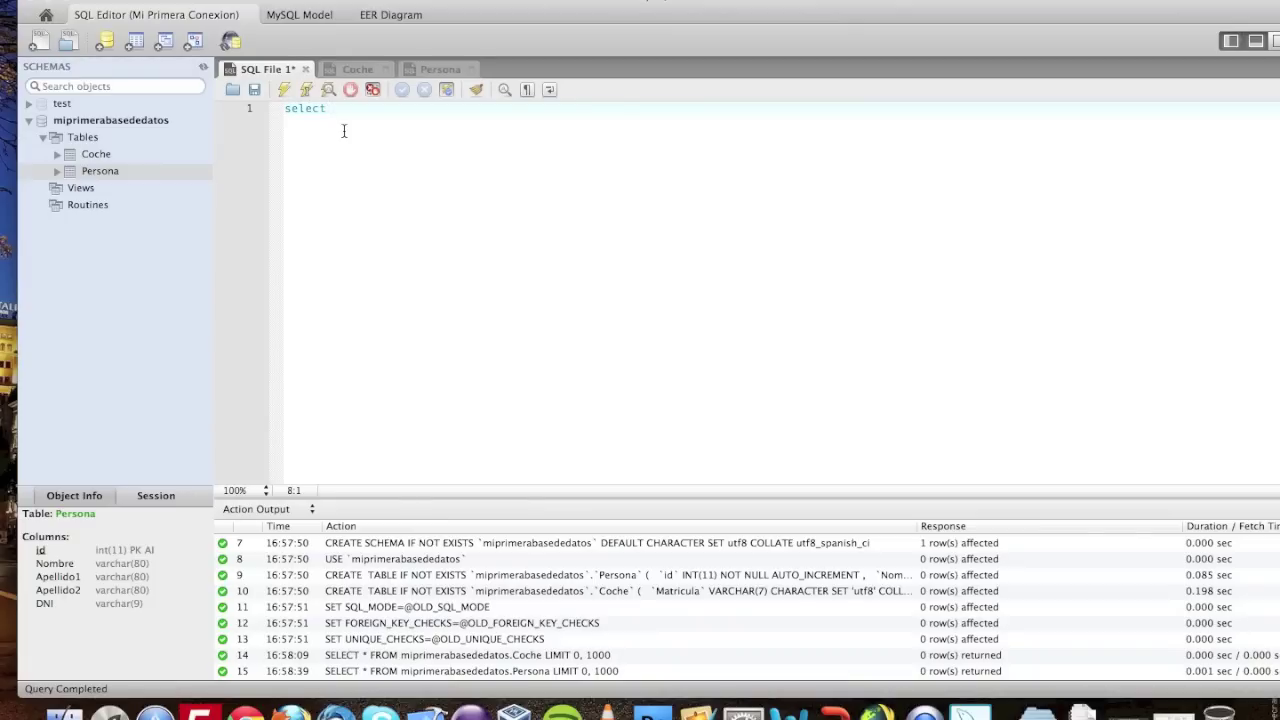
{"action": "type", "text": "* from Coche"}
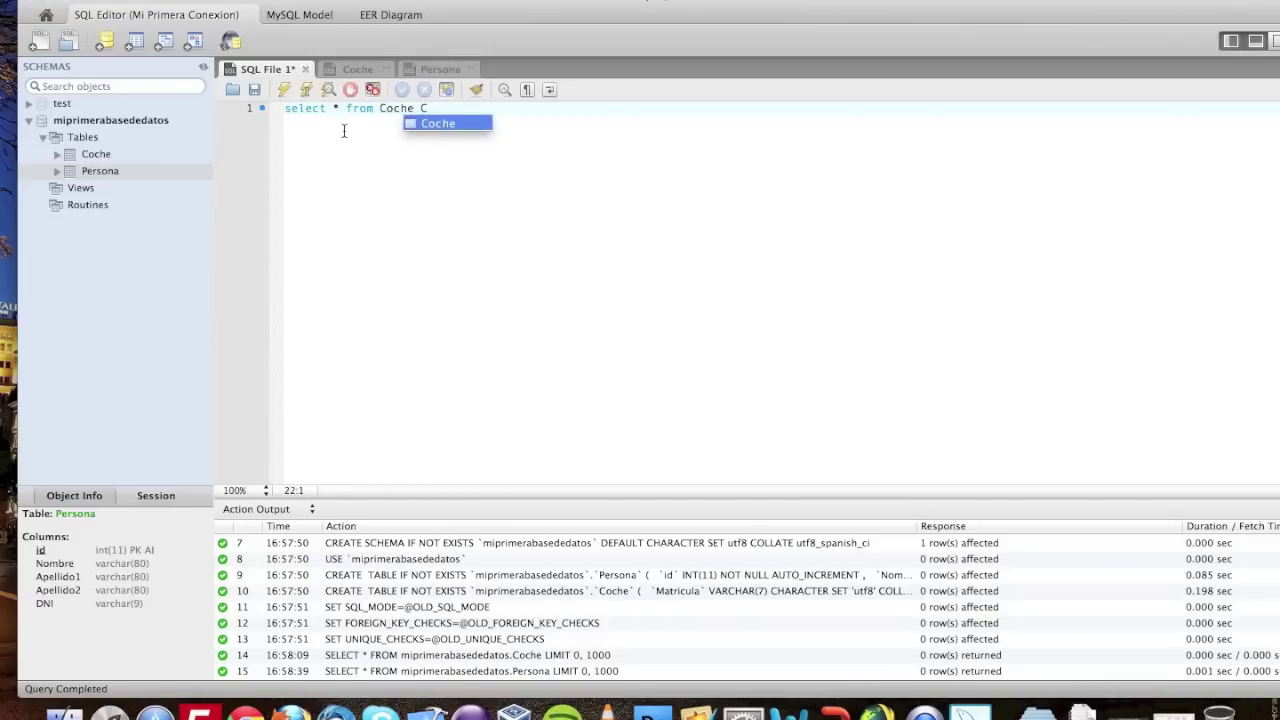
{"action": "type", "text": " C "}
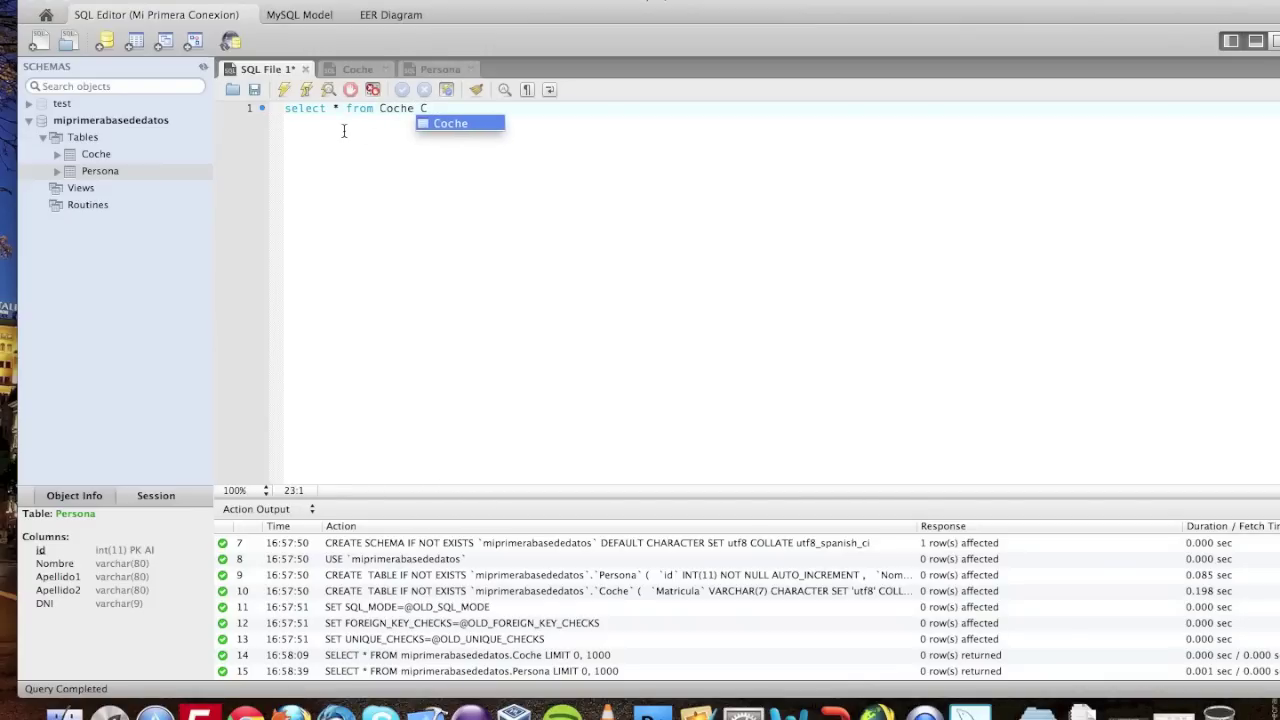
{"action": "type", "text": "Person"}
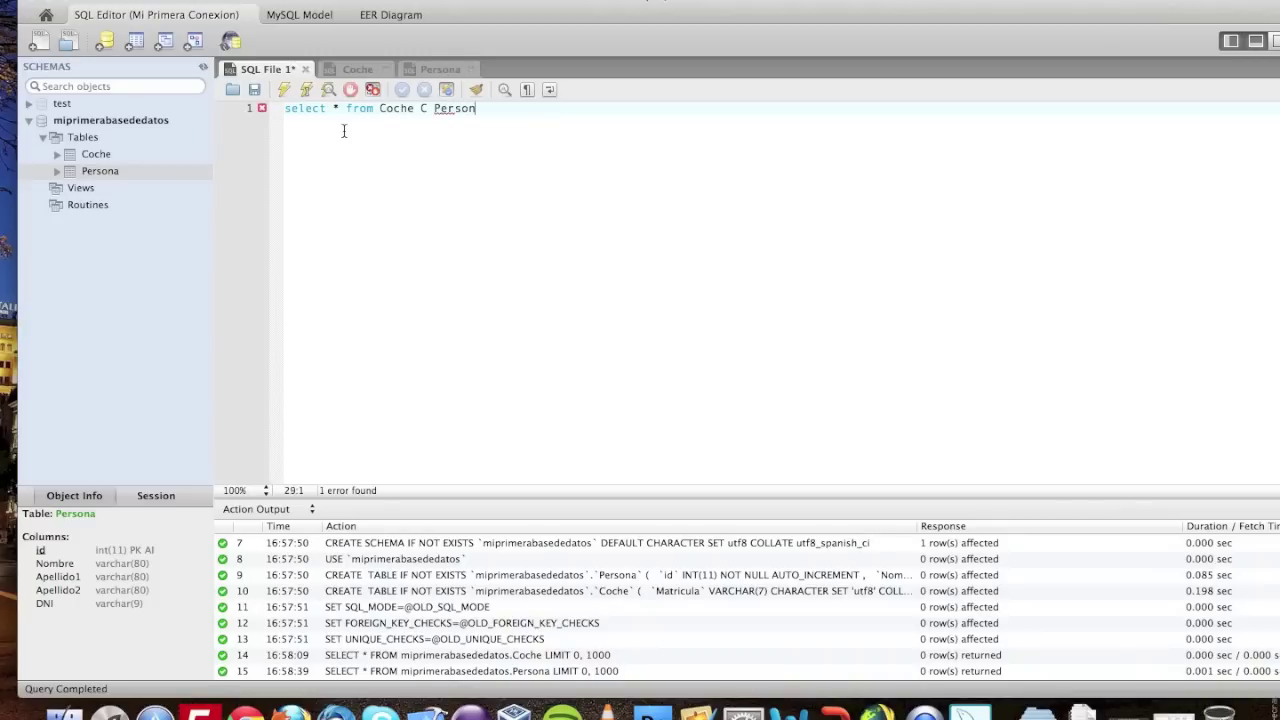
{"action": "type", "text": "a P where"}
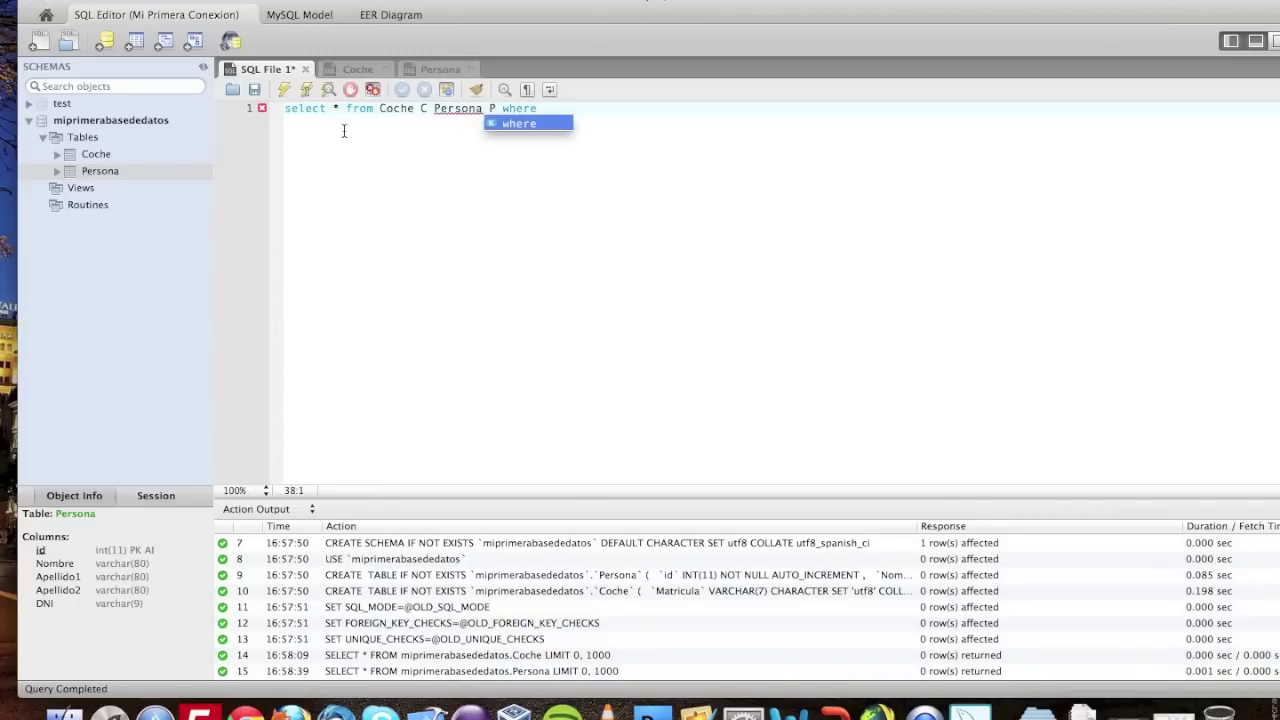
{"action": "type", "text": " C"}
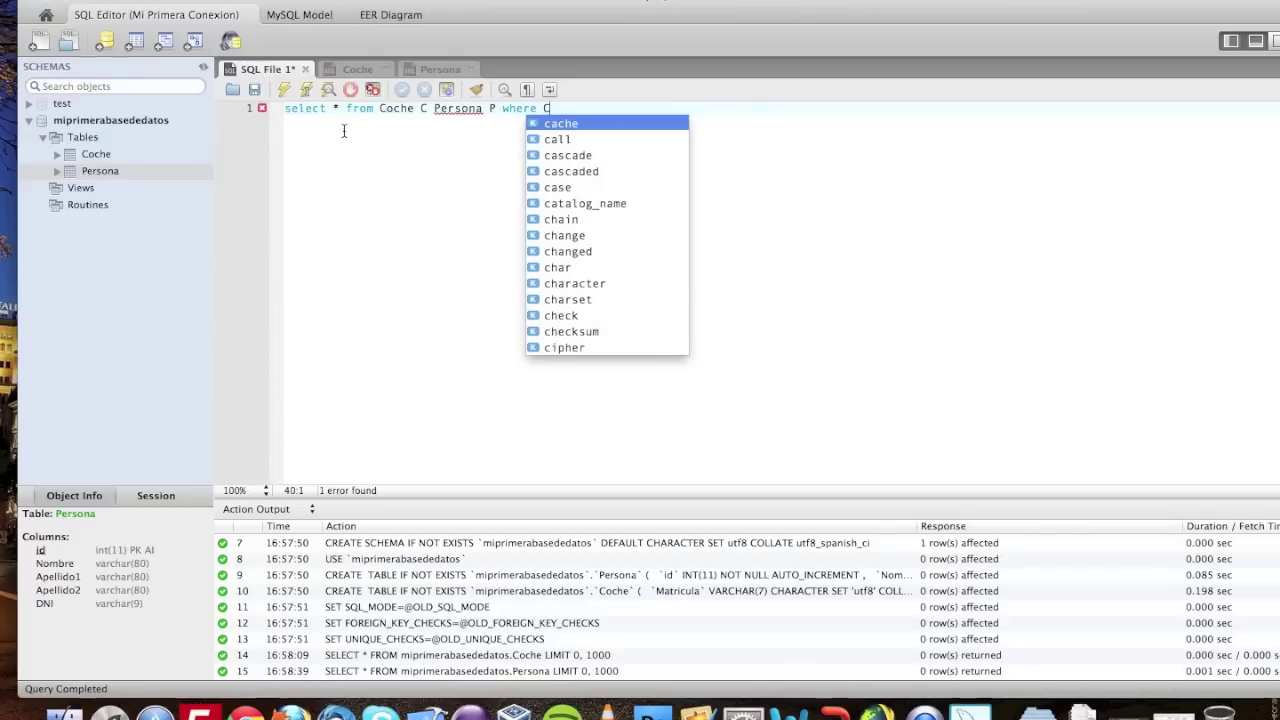
{"action": "type", "text": ".persona"}
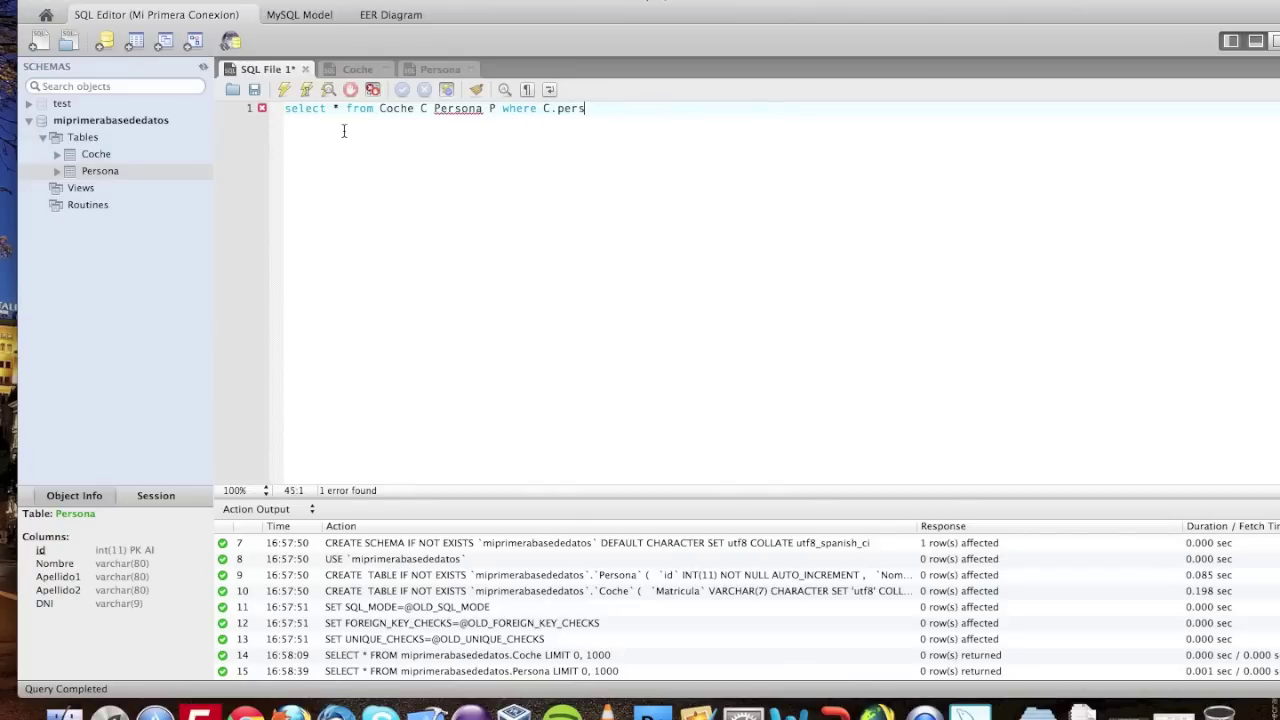
{"action": "key", "text": "BackSpace"}
{"action": "key", "text": "BackSpace"}
{"action": "key", "text": "BackSpace"}
{"action": "key", "text": "BackSpace"}
{"action": "key", "text": "BackSpace"}
{"action": "type", "text": "Persona_id ="}
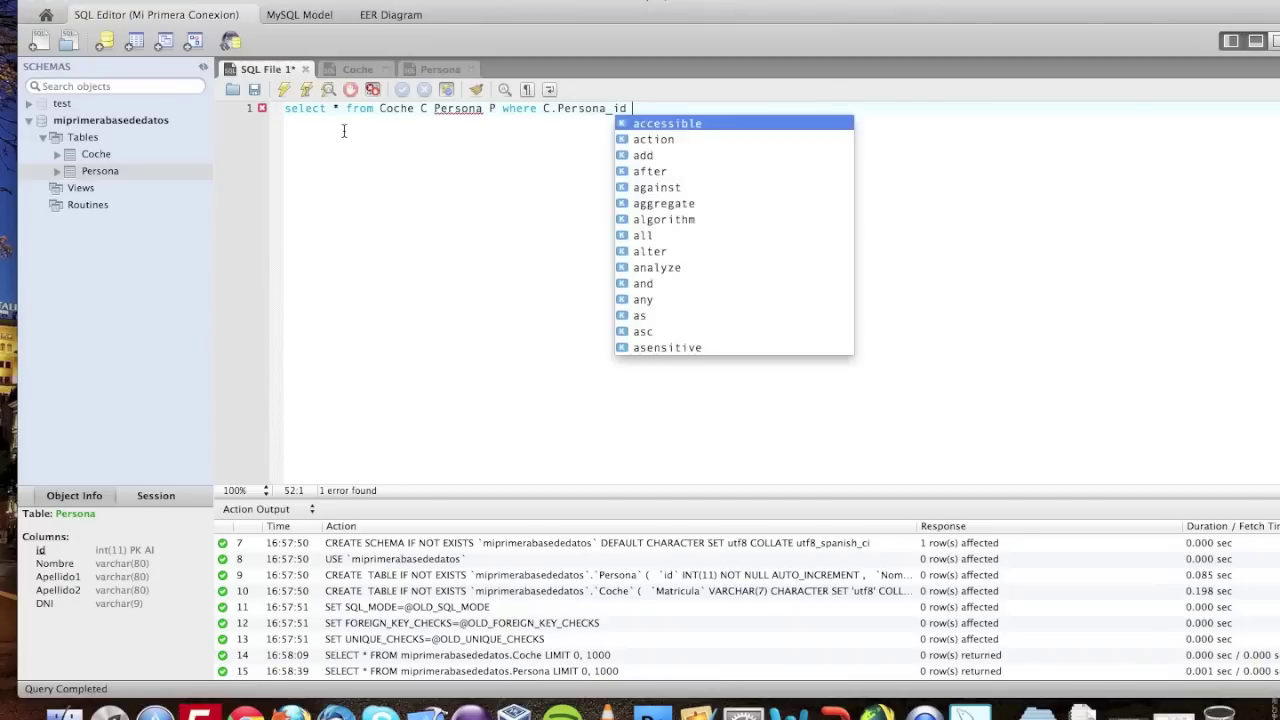
{"action": "type", "text": " P"}
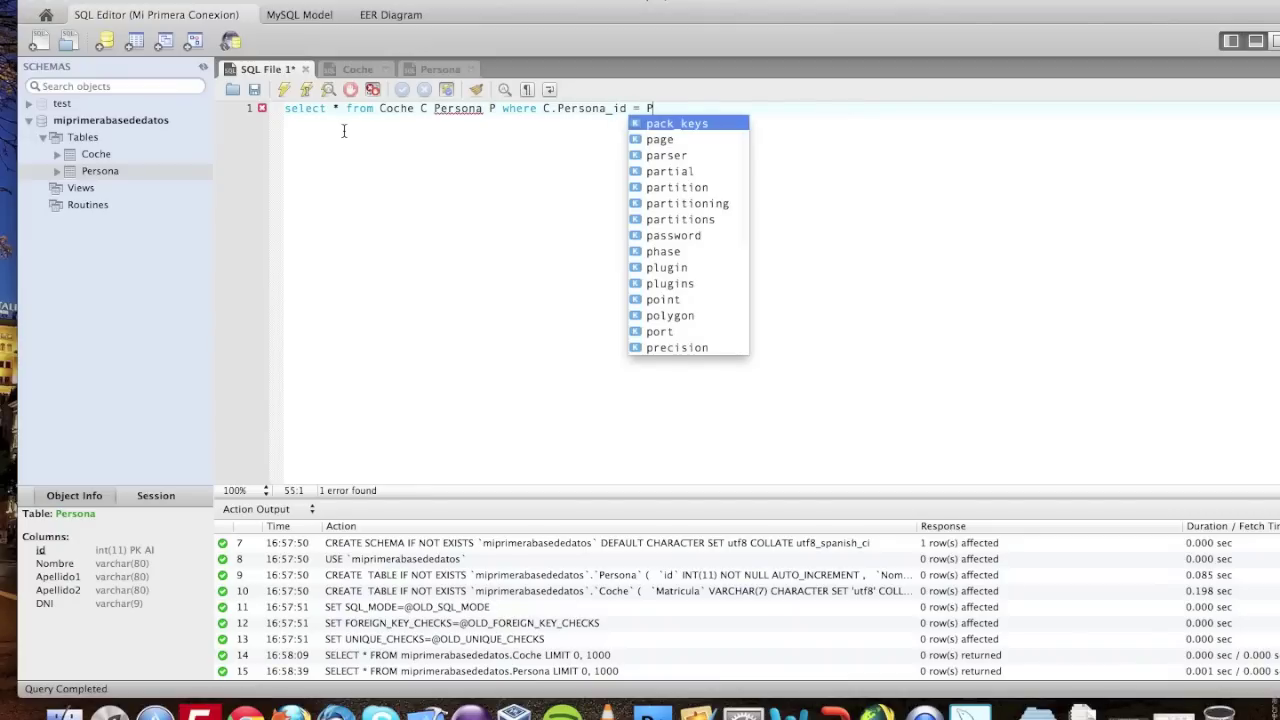
{"action": "type", "text": ".id;"}
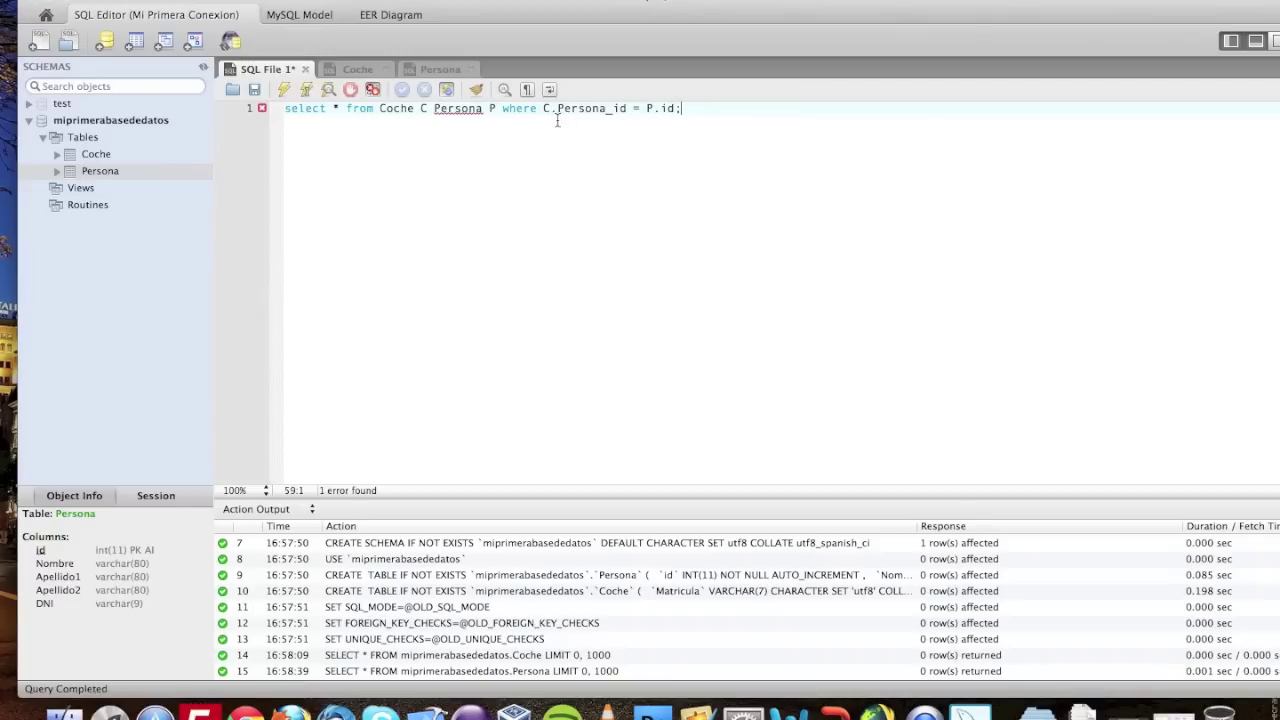
{"action": "left_click_drag", "start_coordinate": [686, 108], "coordinate": [260, 104]}
{"action": "left_click", "coordinate": [284, 89]}
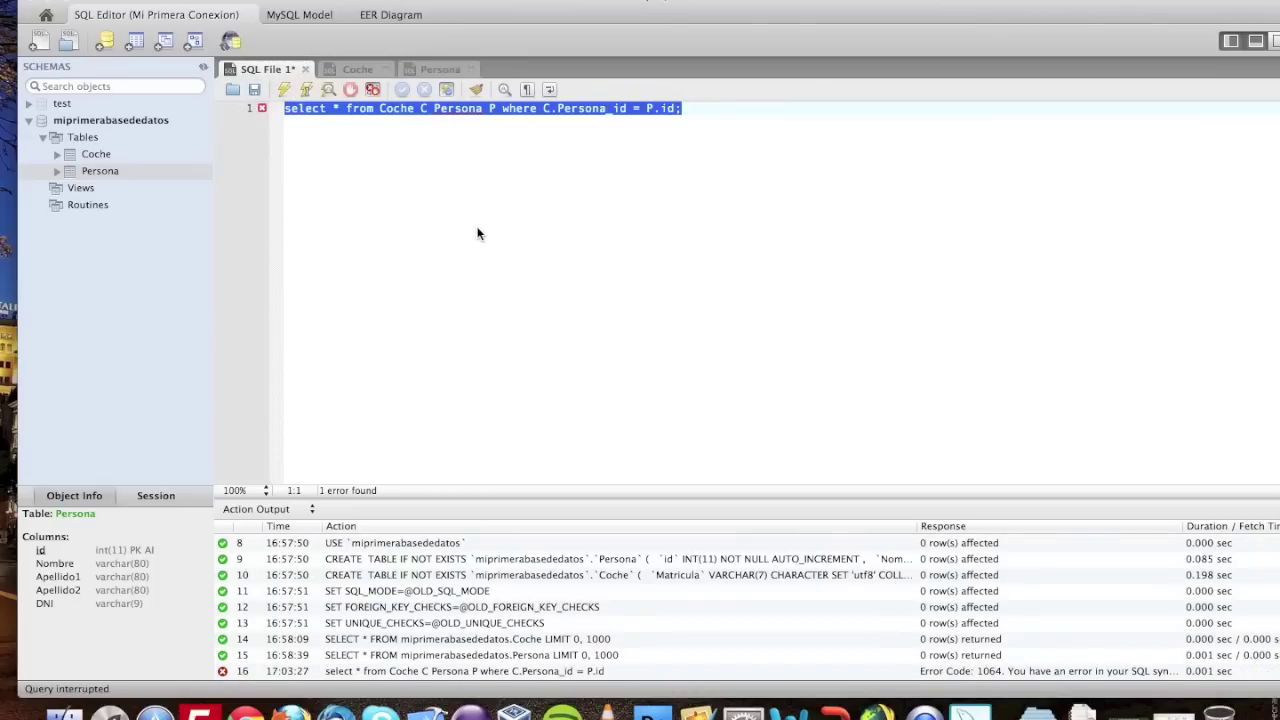
- Add the missing comma before Persona P and rerun the join, returning five combined rows
{"action": "left_click", "coordinate": [343, 127]}
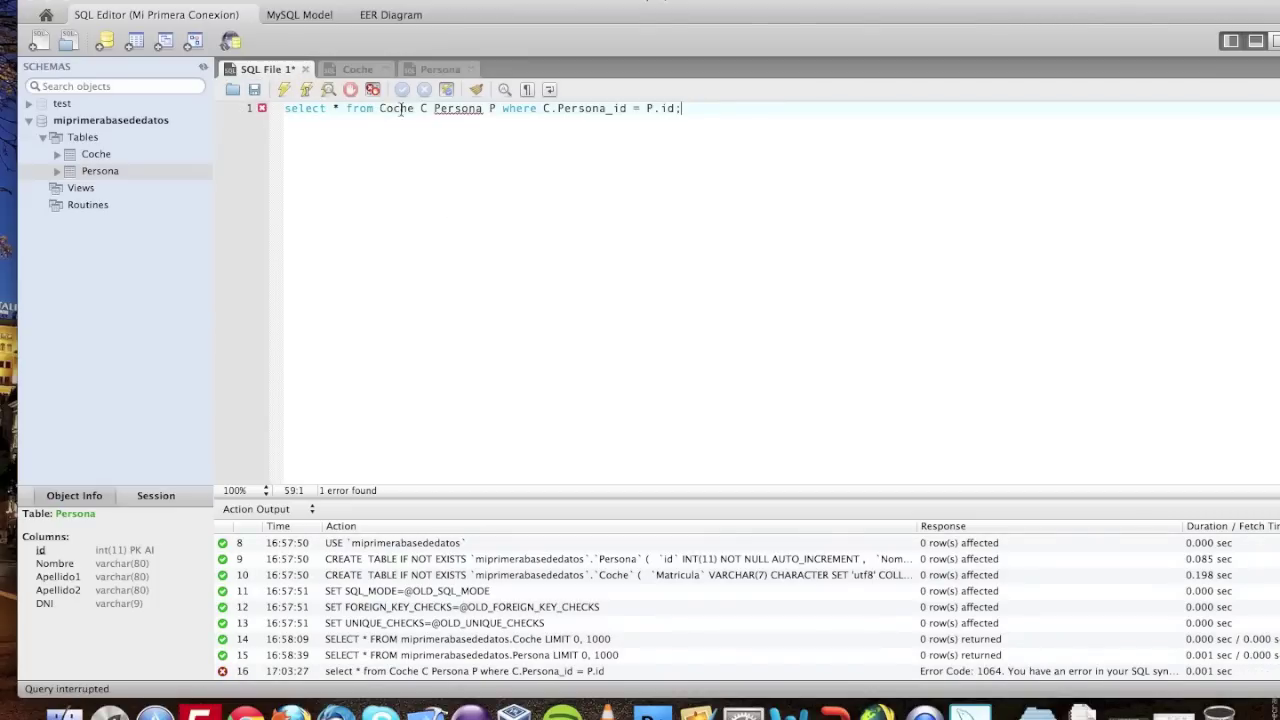
{"action": "mouse_move", "coordinate": [436, 110]}
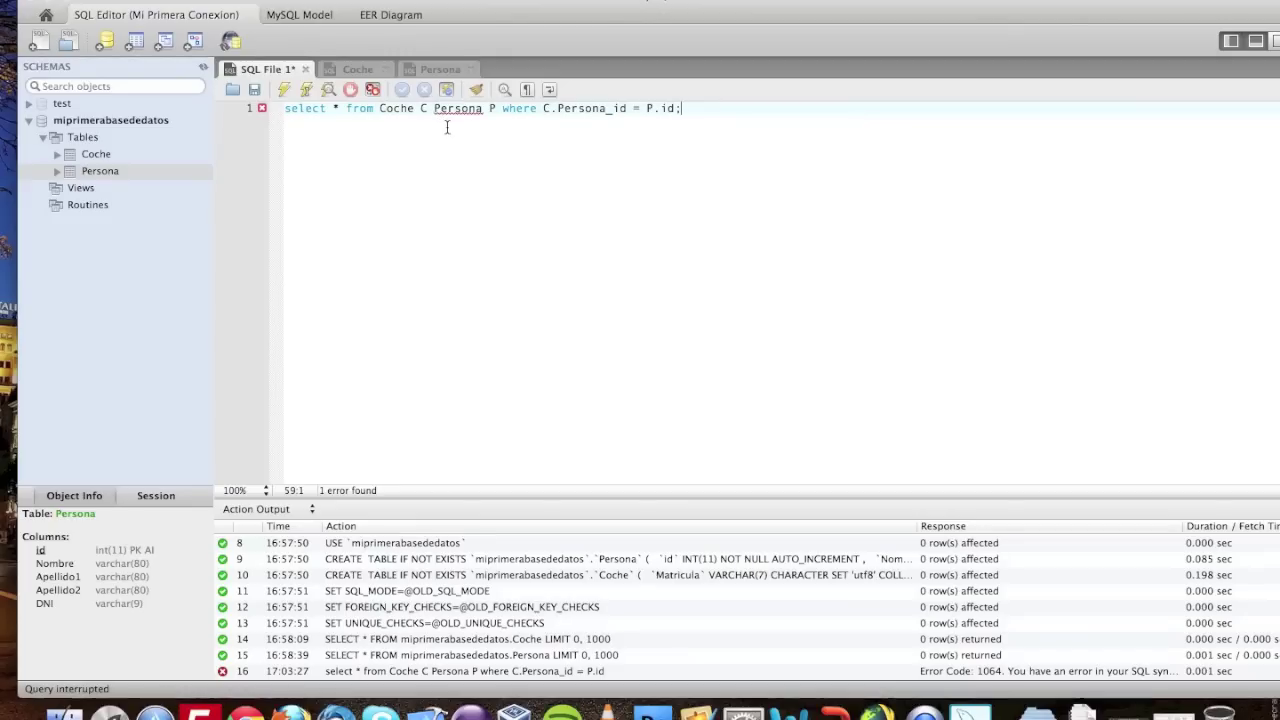
{"action": "left_click", "coordinate": [435, 110]}
{"action": "type", "text": ","}
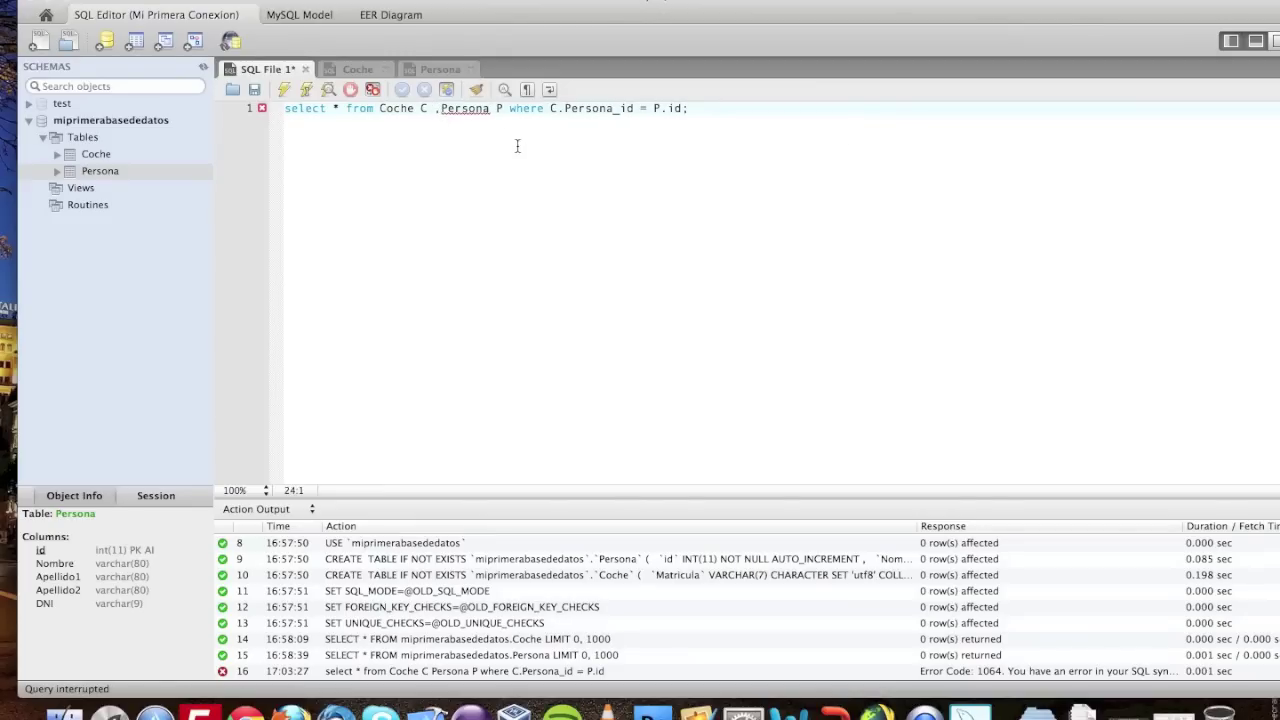
{"action": "left_click", "coordinate": [694, 108]}
{"action": "left_click_drag", "start_coordinate": [694, 108], "coordinate": [273, 84]}
{"action": "left_click", "coordinate": [283, 90]}
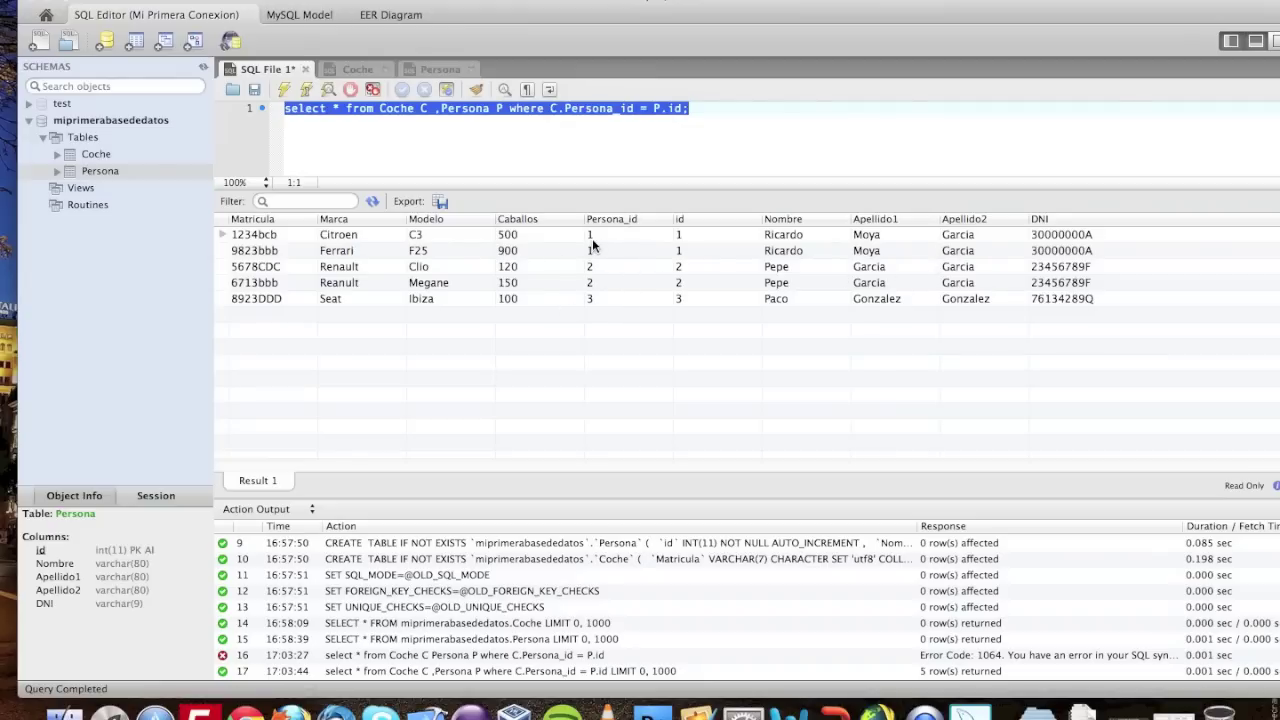
{"action": "left_click", "coordinate": [558, 130]}
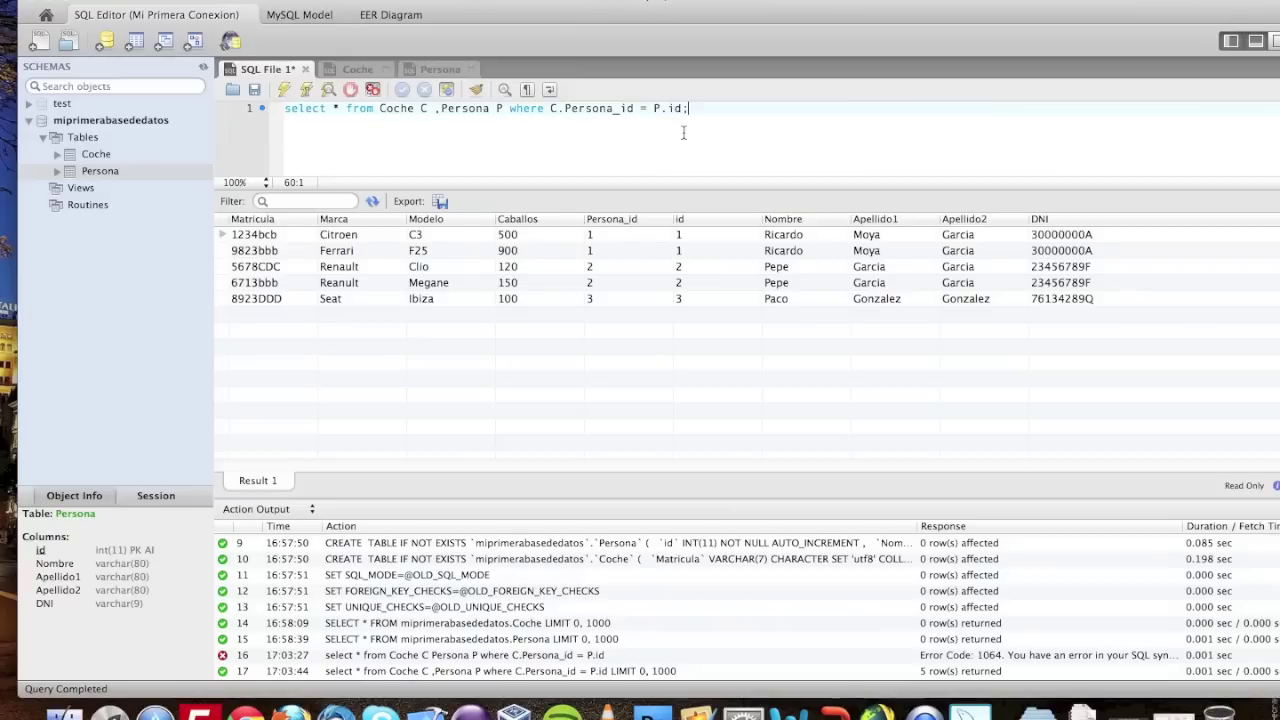
- Extend the join condition with 'and P.id=1' and run it, returning owner 1's two cars
{"action": "key", "text": "BackSpace"}
{"action": "type", "text": "and"}
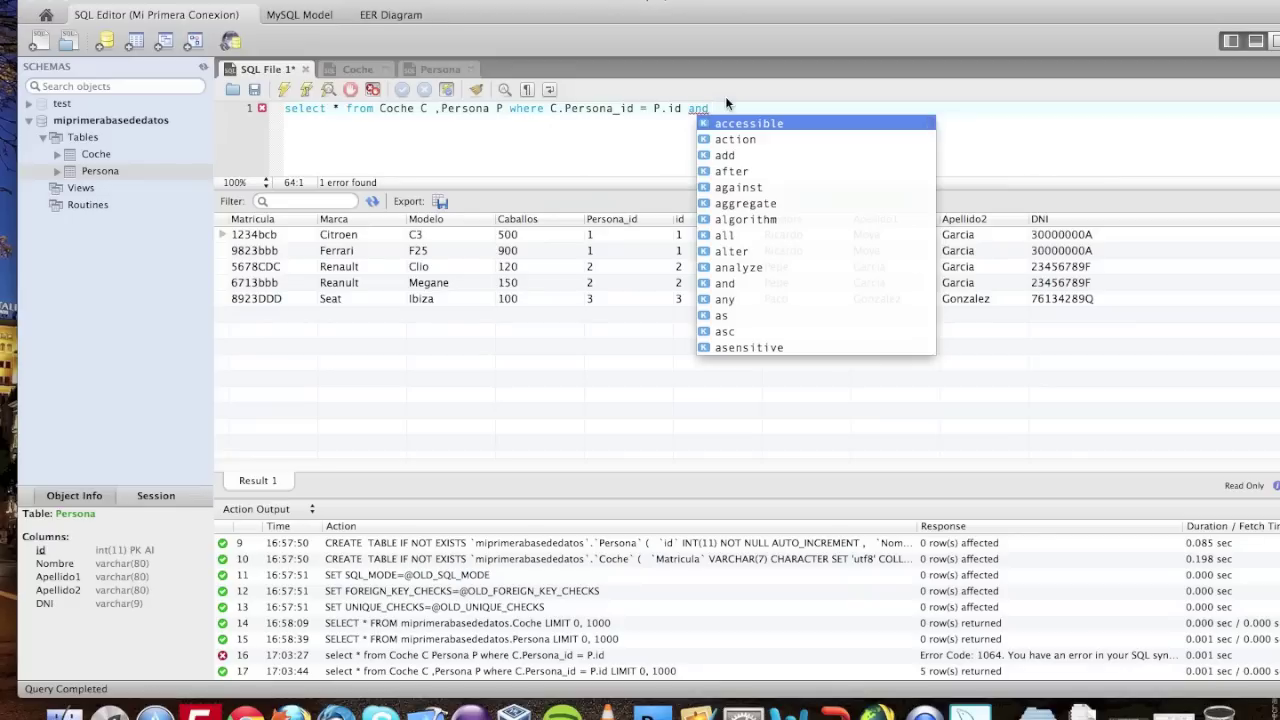
{"action": "type", "text": "P.id"}
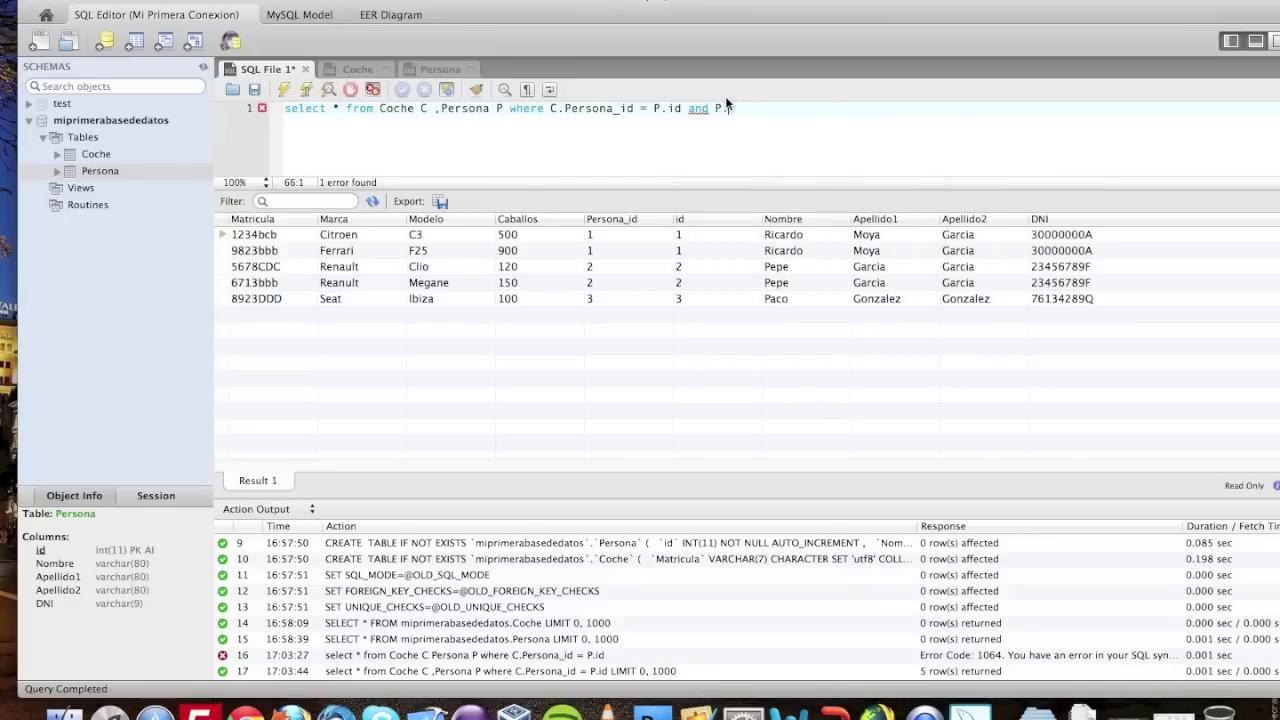
{"action": "type", "text": "=1;"}
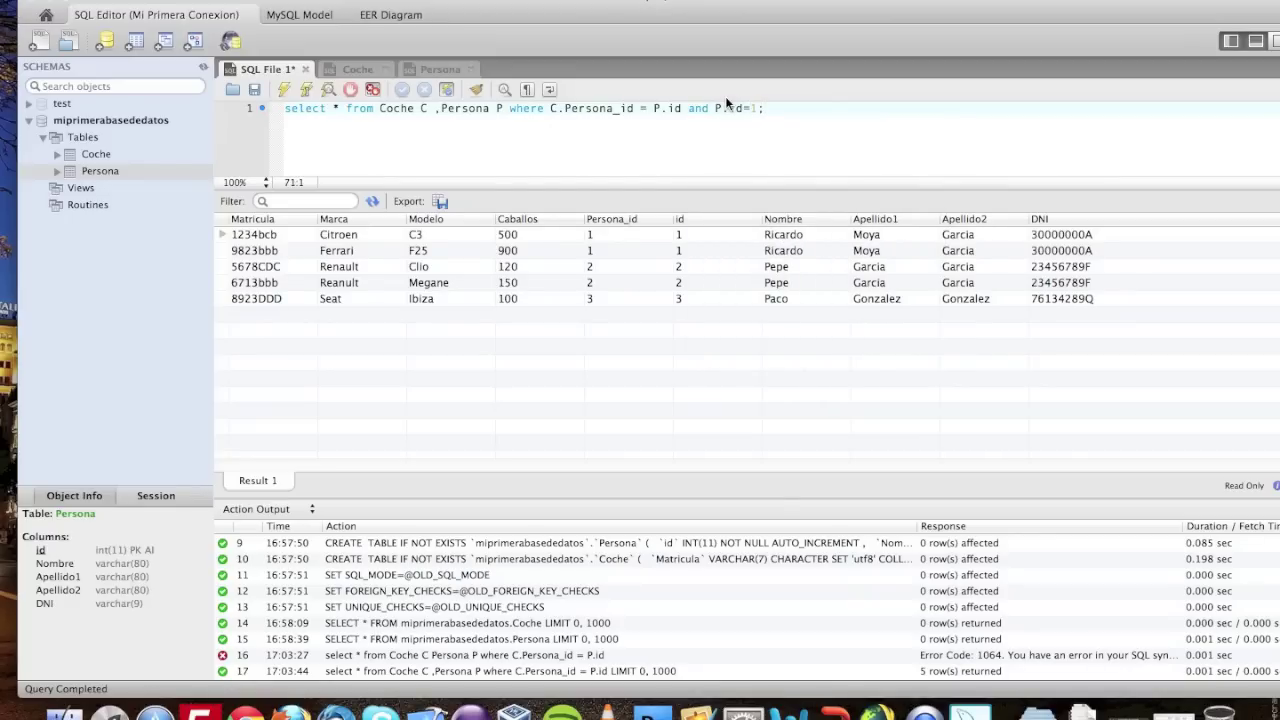
{"action": "key", "text": "super+a"}
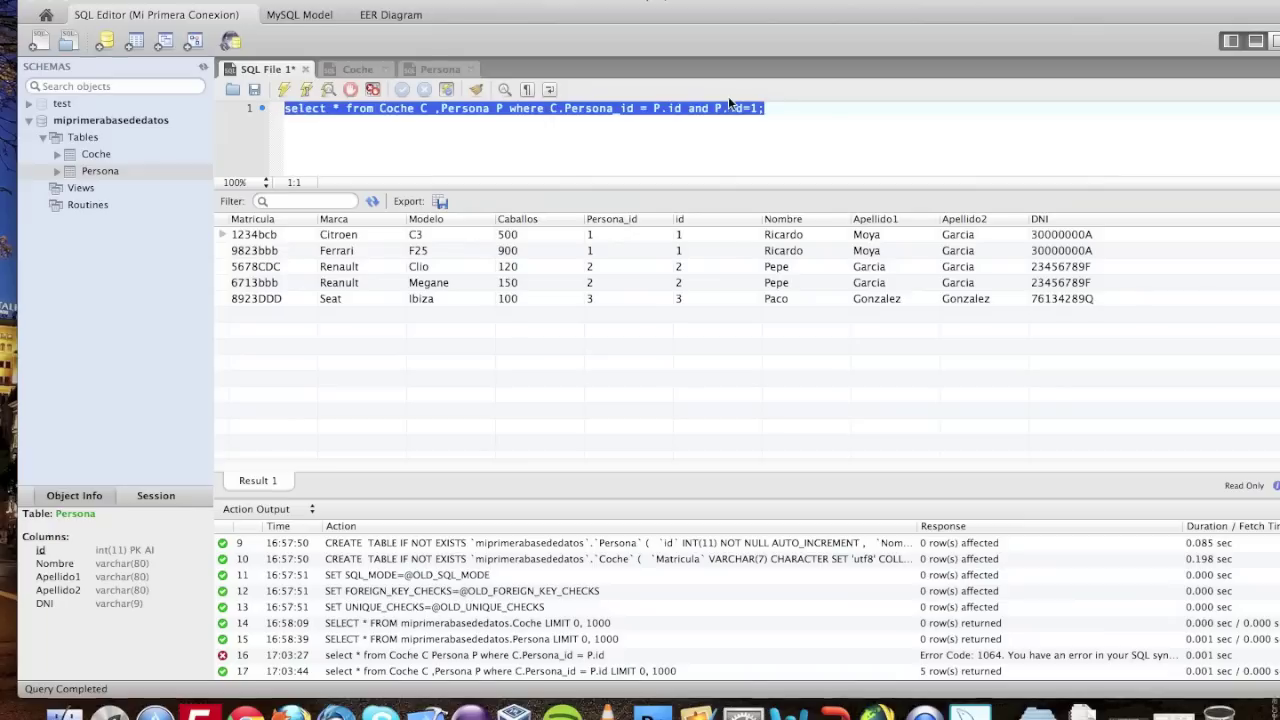
{"action": "left_click", "coordinate": [286, 88]}
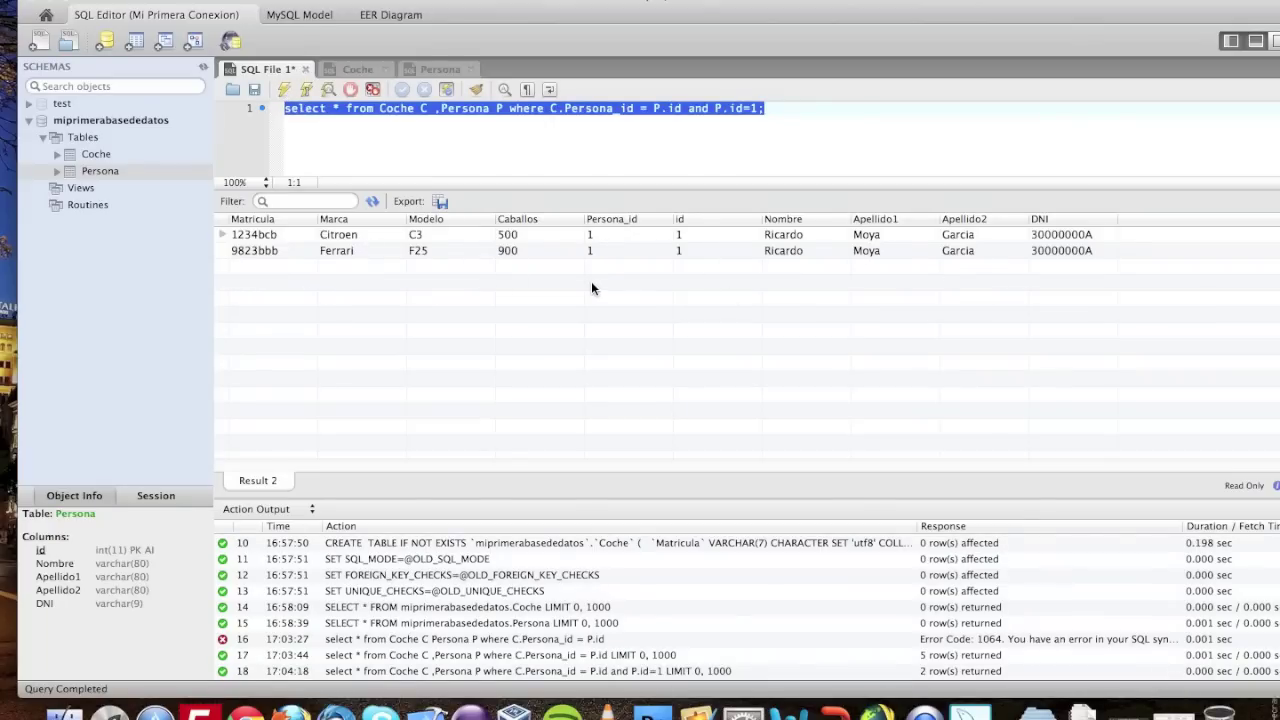
{"action": "key", "text": "Right"}
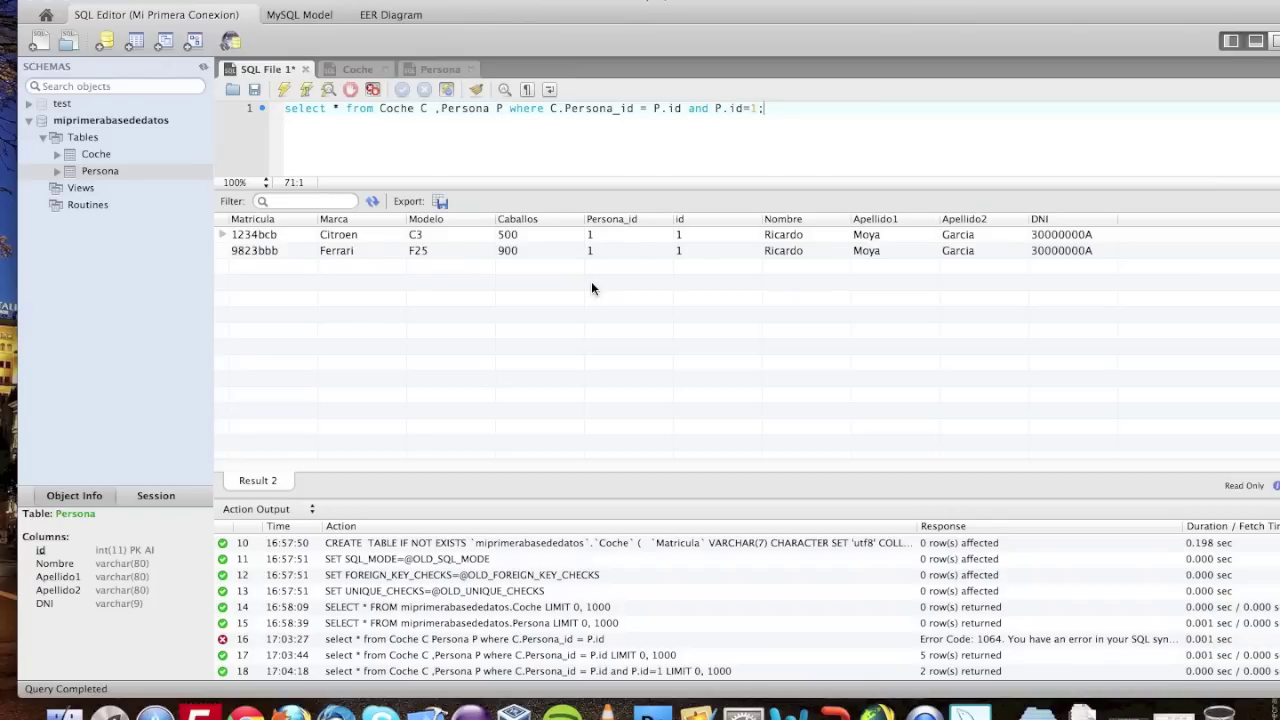
- On a new line, run select * from Coche inner join Persona on Coche.Persona_id = Persona.id
{"action": "key", "text": "Return"}
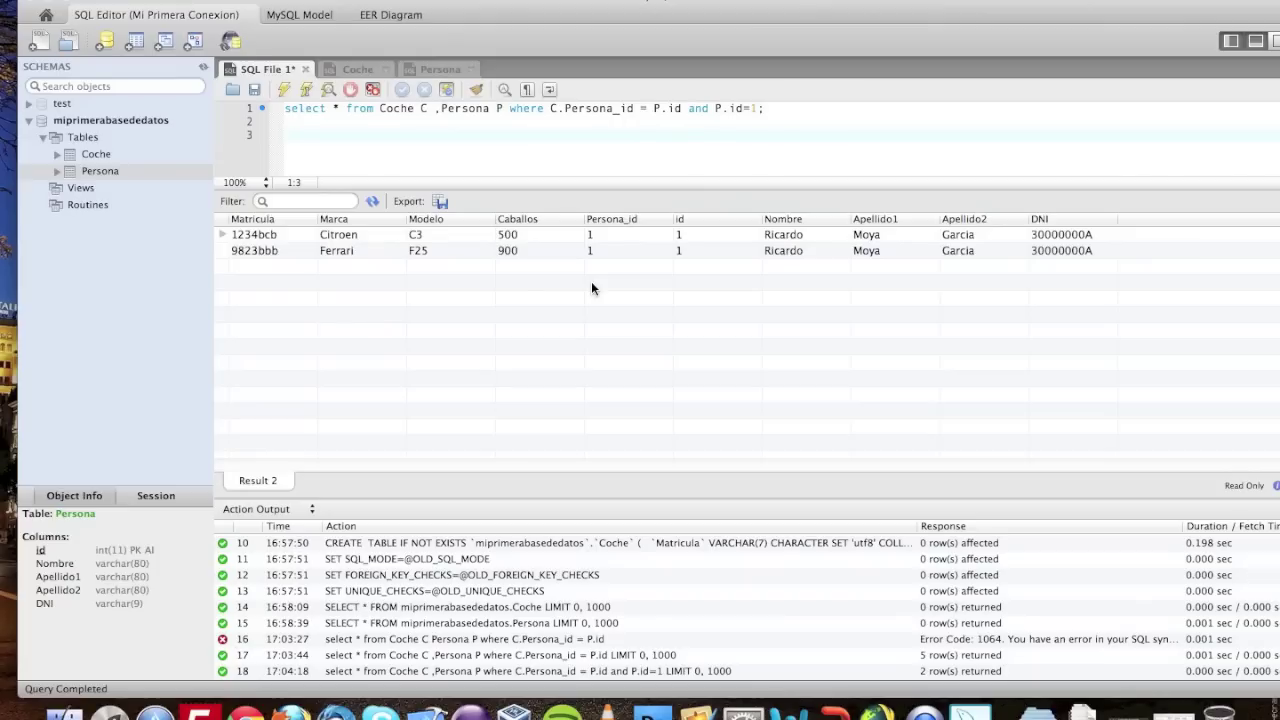
{"action": "type", "text": "le"}
{"action": "type", "text": "elect"}
{"action": "type", "text": " * from"}
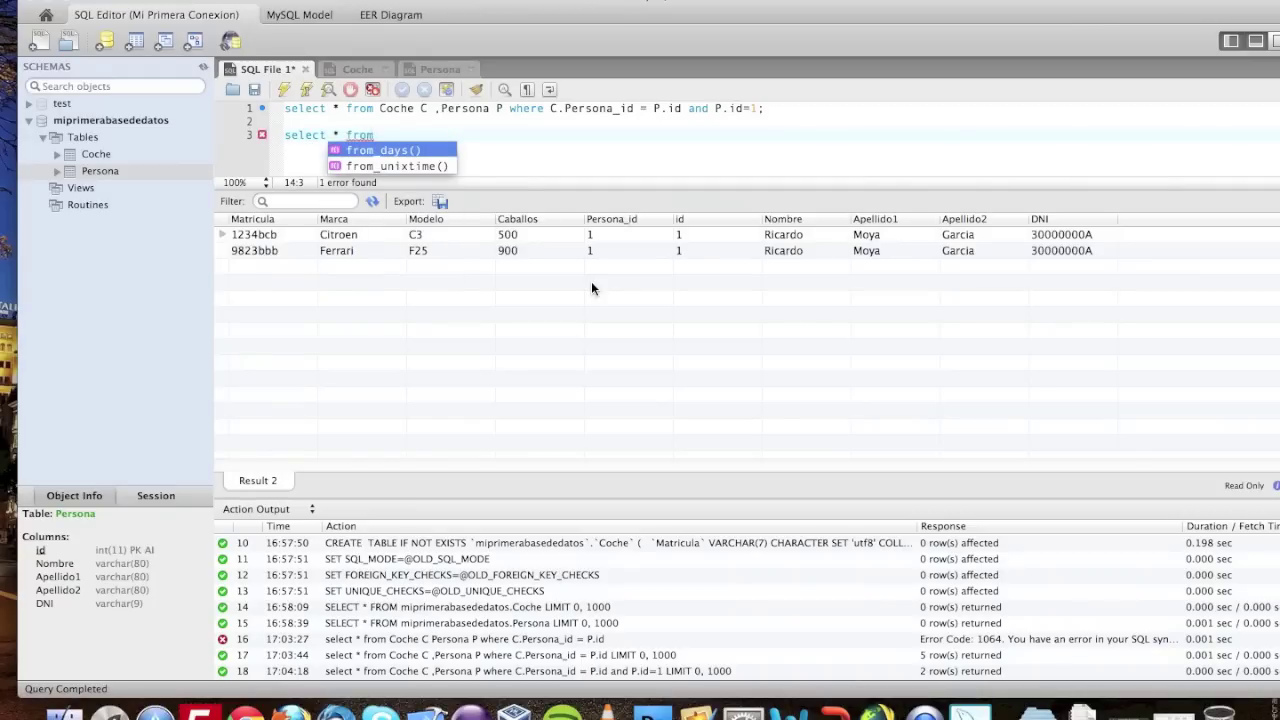
{"action": "type", "text": " C"}
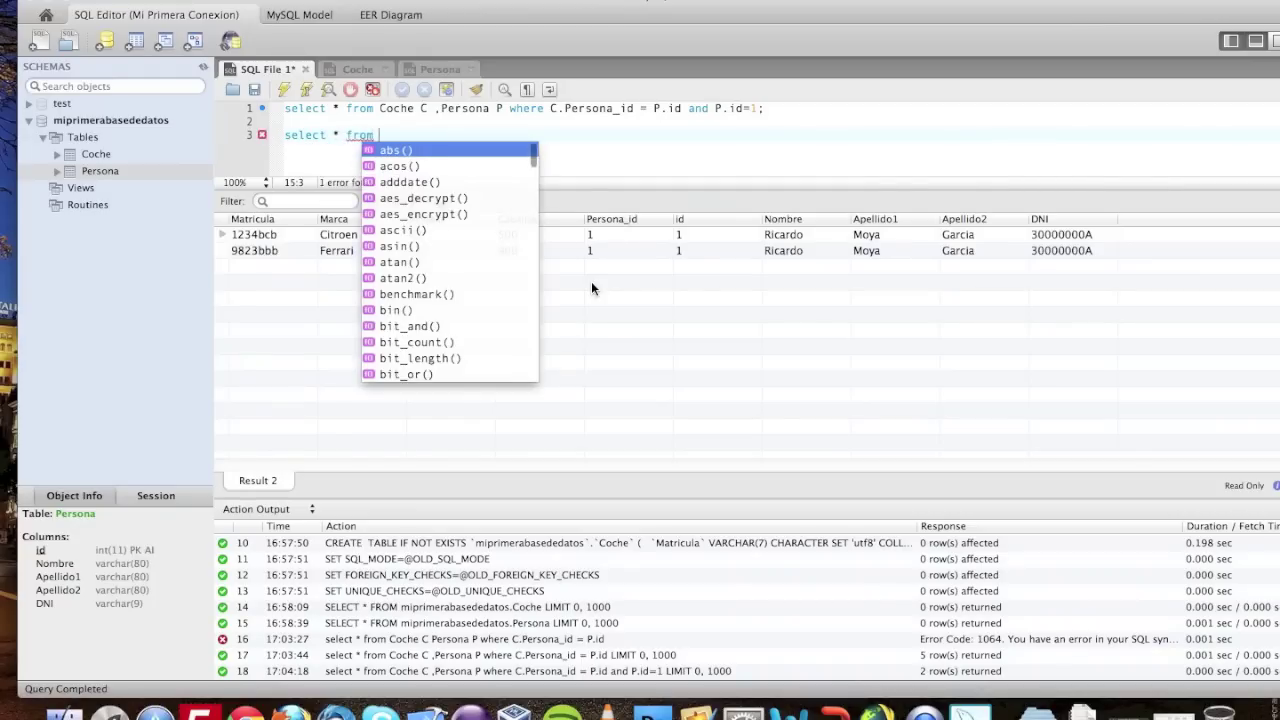
{"action": "type", "text": "oche"}
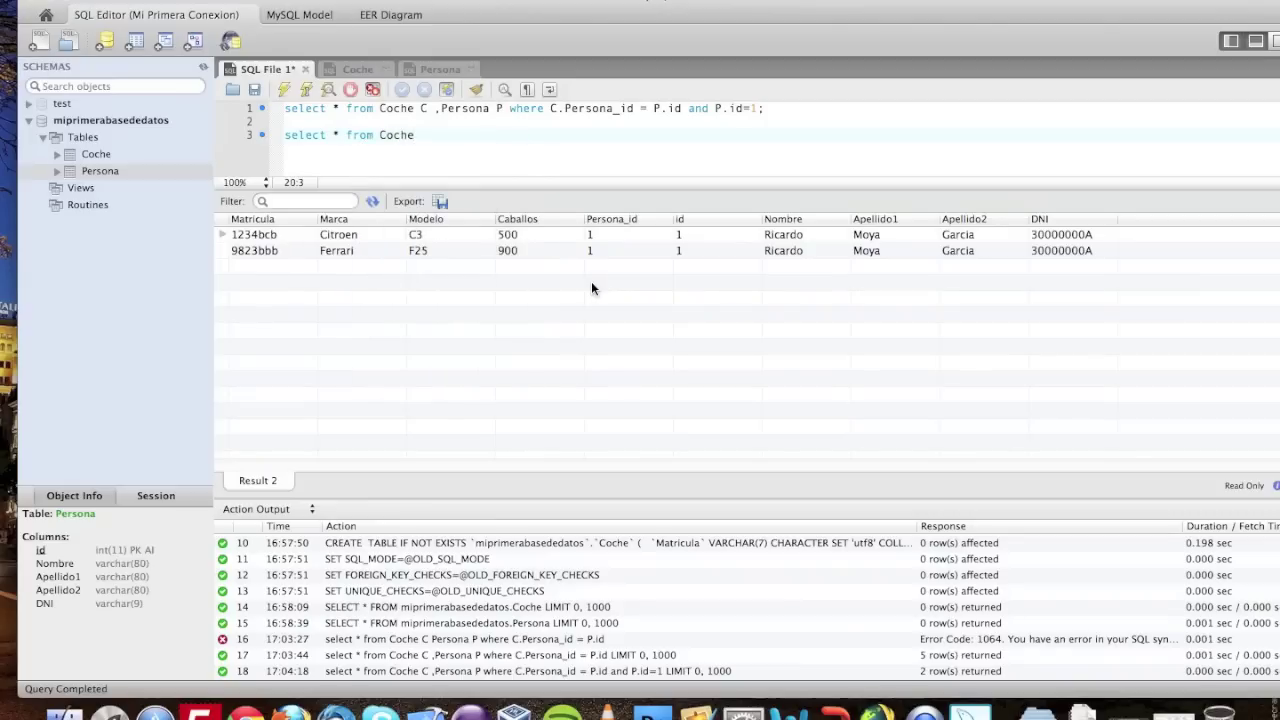
{"action": "type", "text": " inner join "}
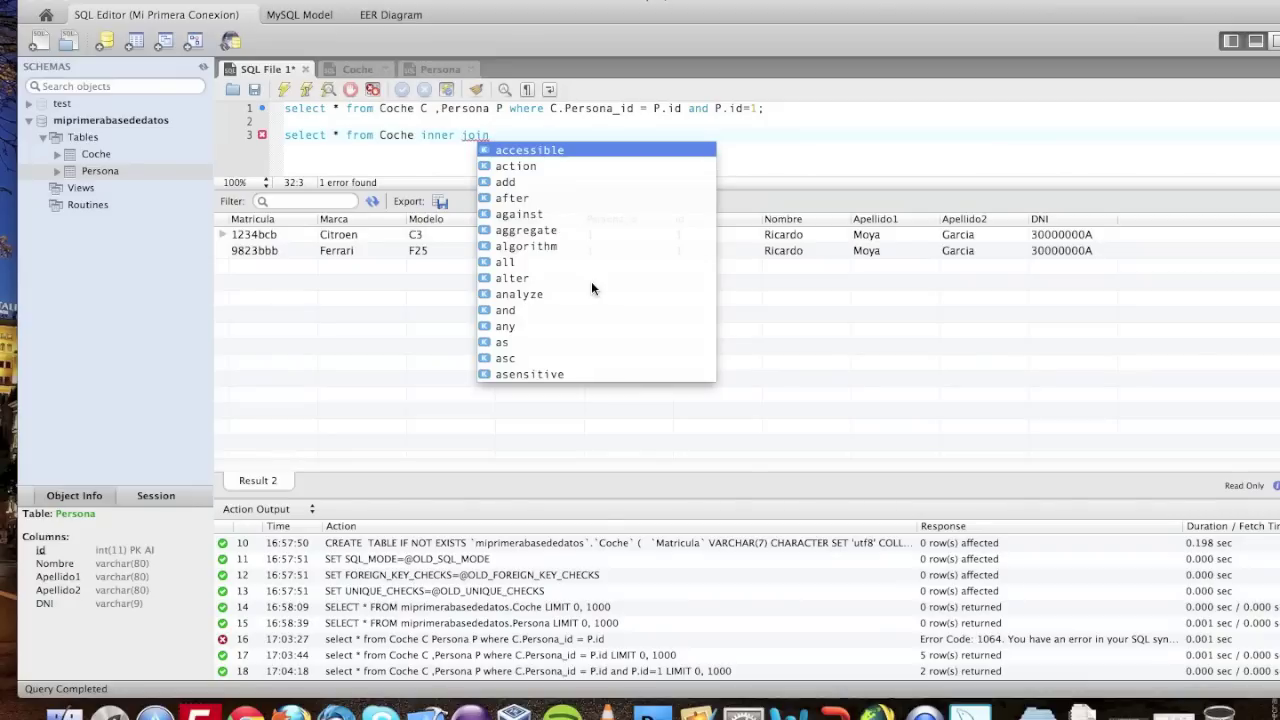
{"action": "type", "text": "Persona"}
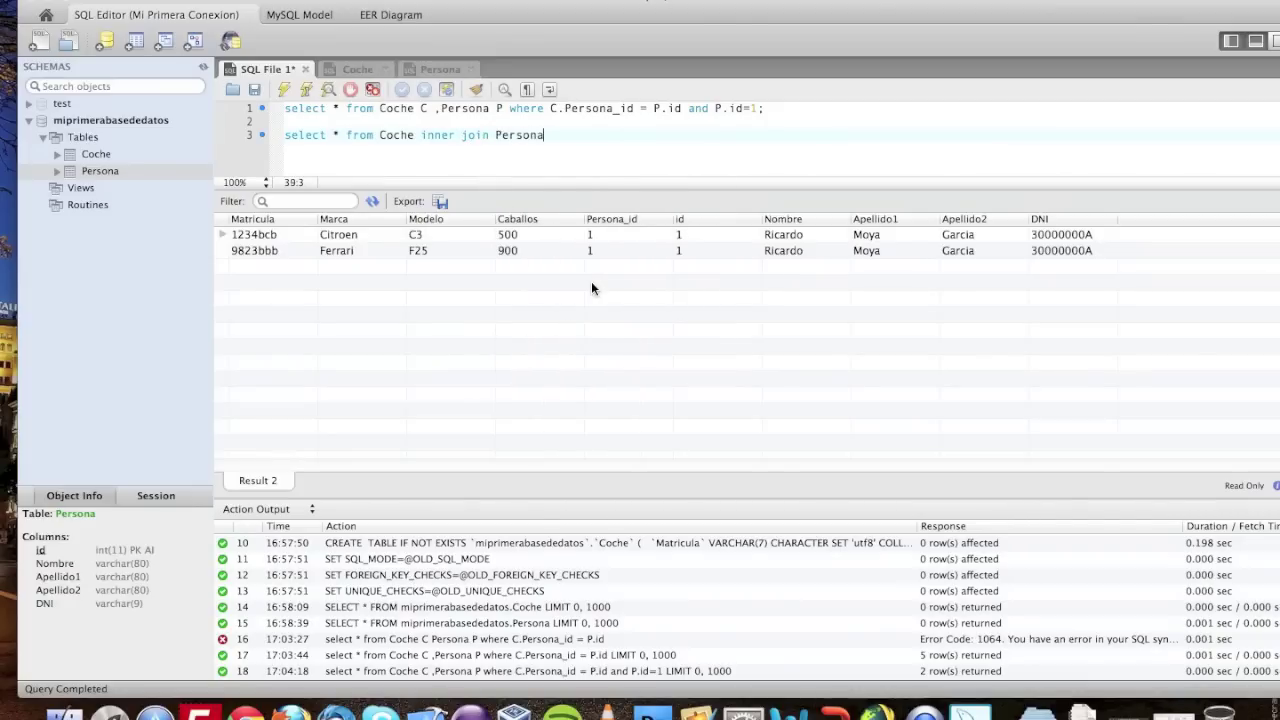
{"action": "type", "text": " on"}
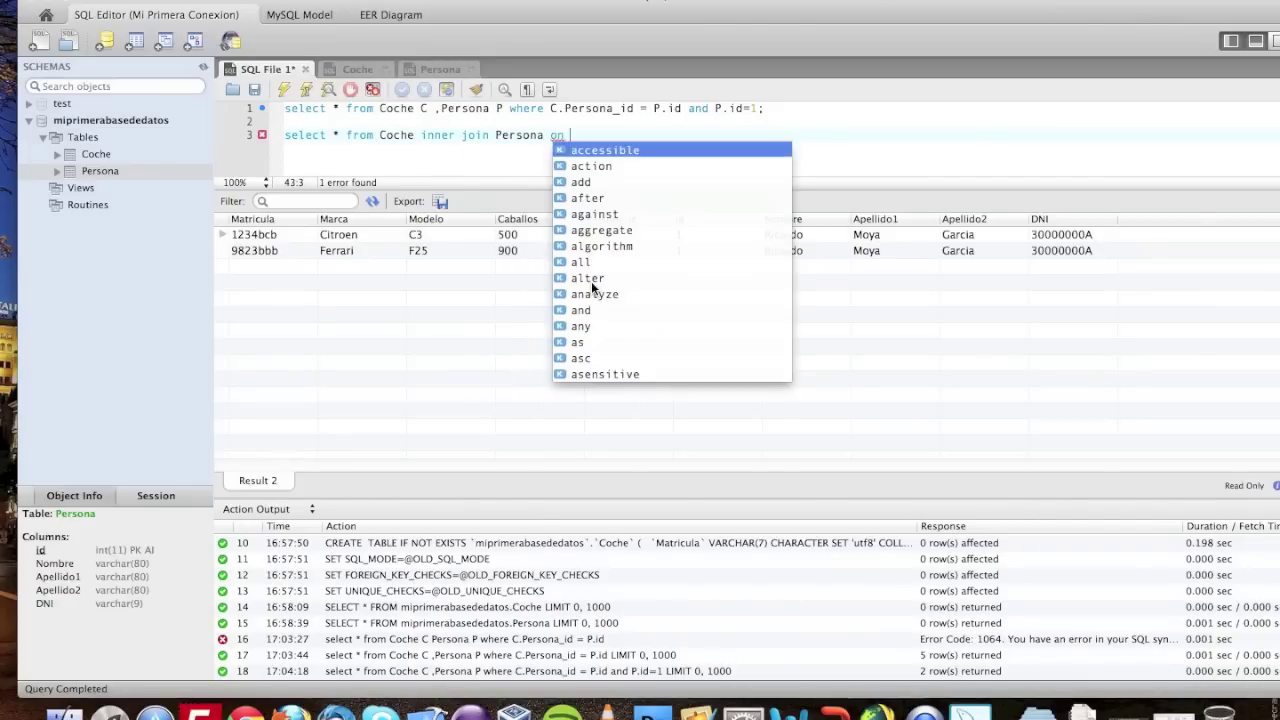
{"action": "type", "text": " Coche"}
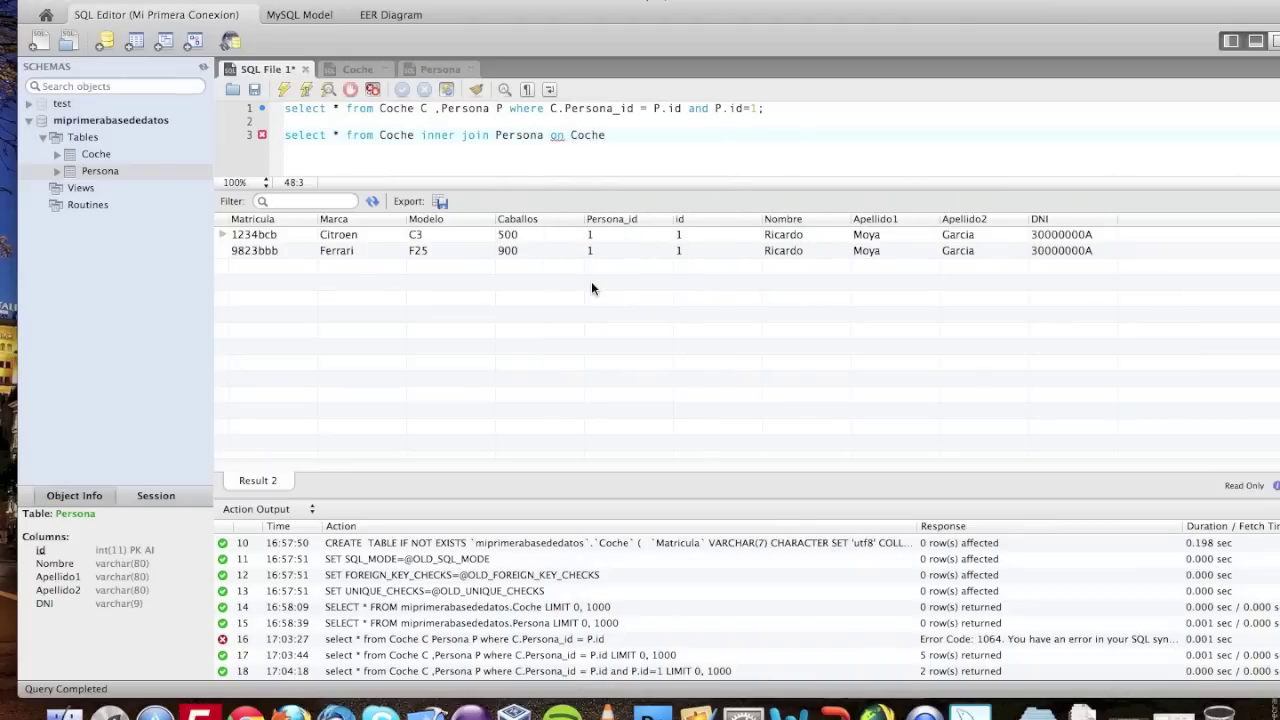
{"action": "type", "text": ".pers"}
{"action": "key", "text": "BackSpace"}
{"action": "key", "text": "BackSpace"}
{"action": "key", "text": "BackSpace"}
{"action": "key", "text": "BackSpace"}
{"action": "type", "text": "Persona_id"}
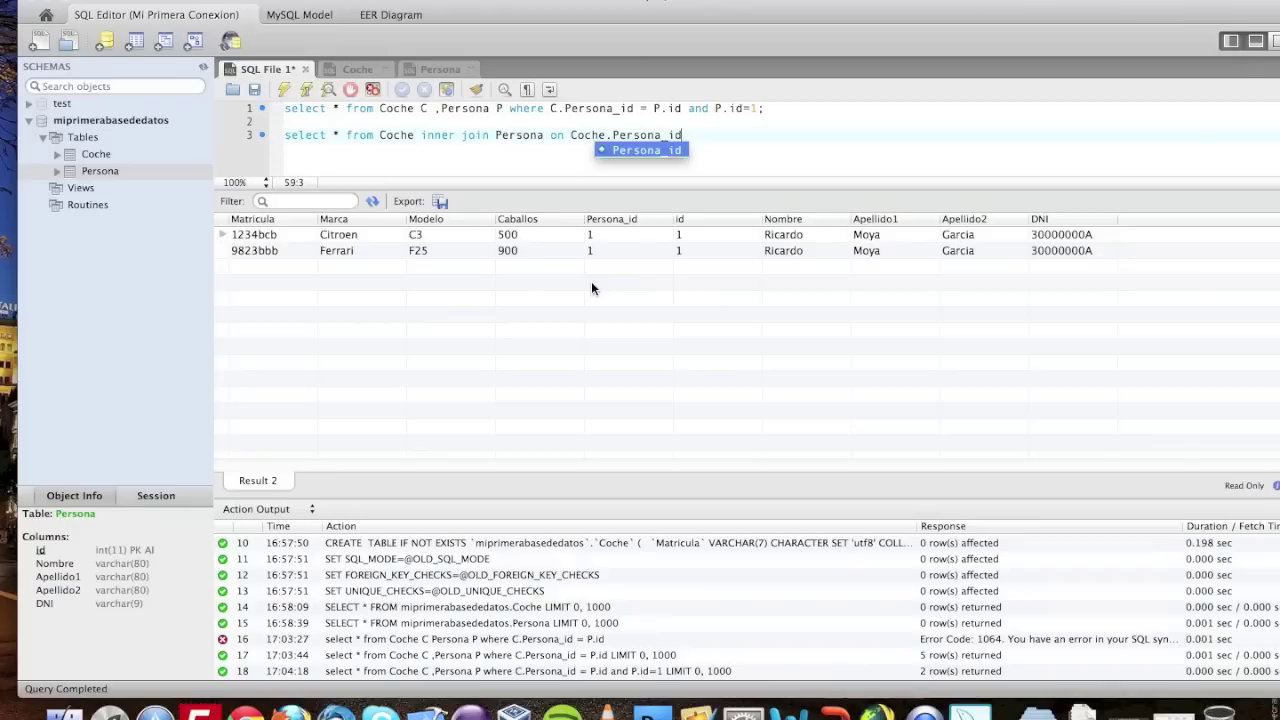
{"action": "type", "text": " ="}
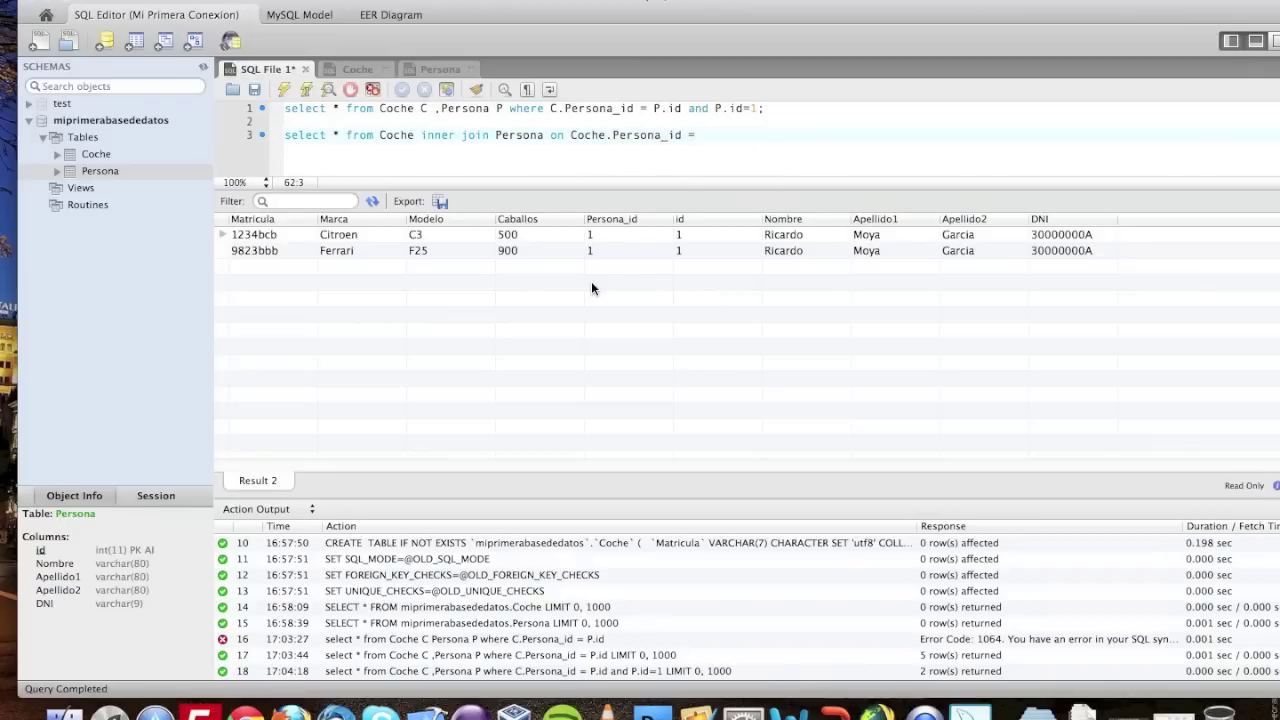
{"action": "type", "text": " Per"}
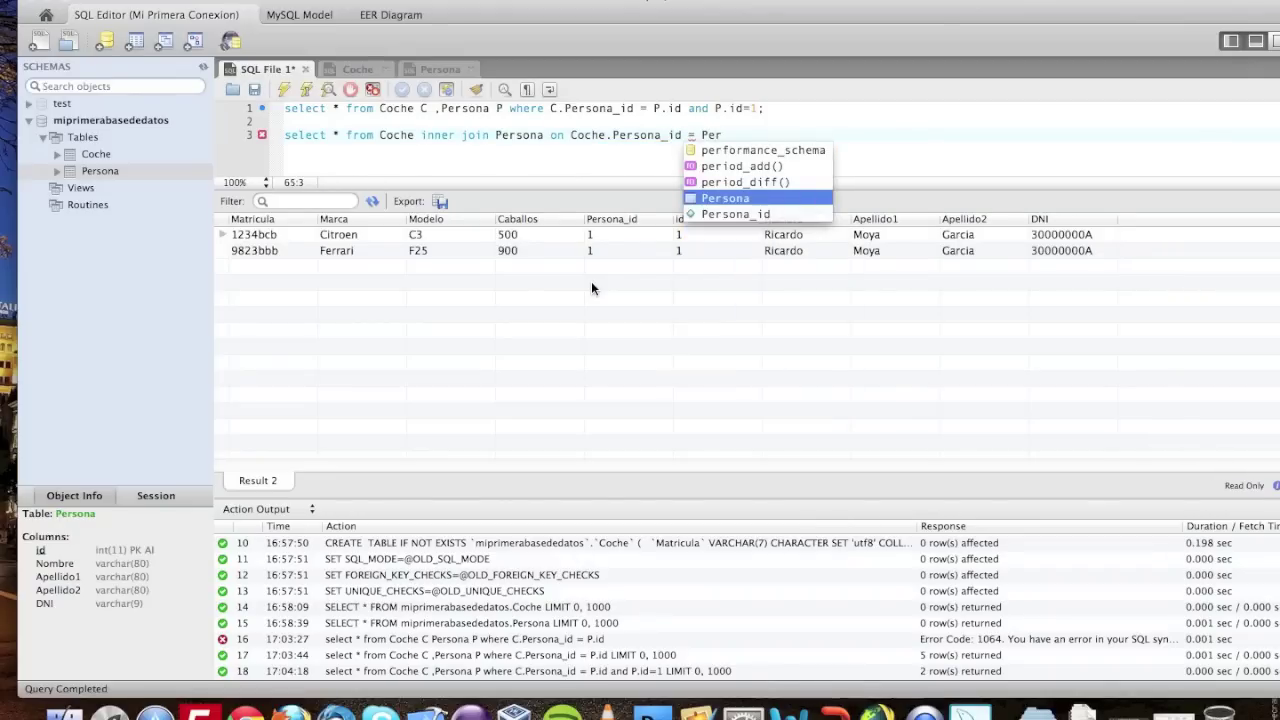
{"action": "key", "text": "Return"}
{"action": "type", "text": "."}
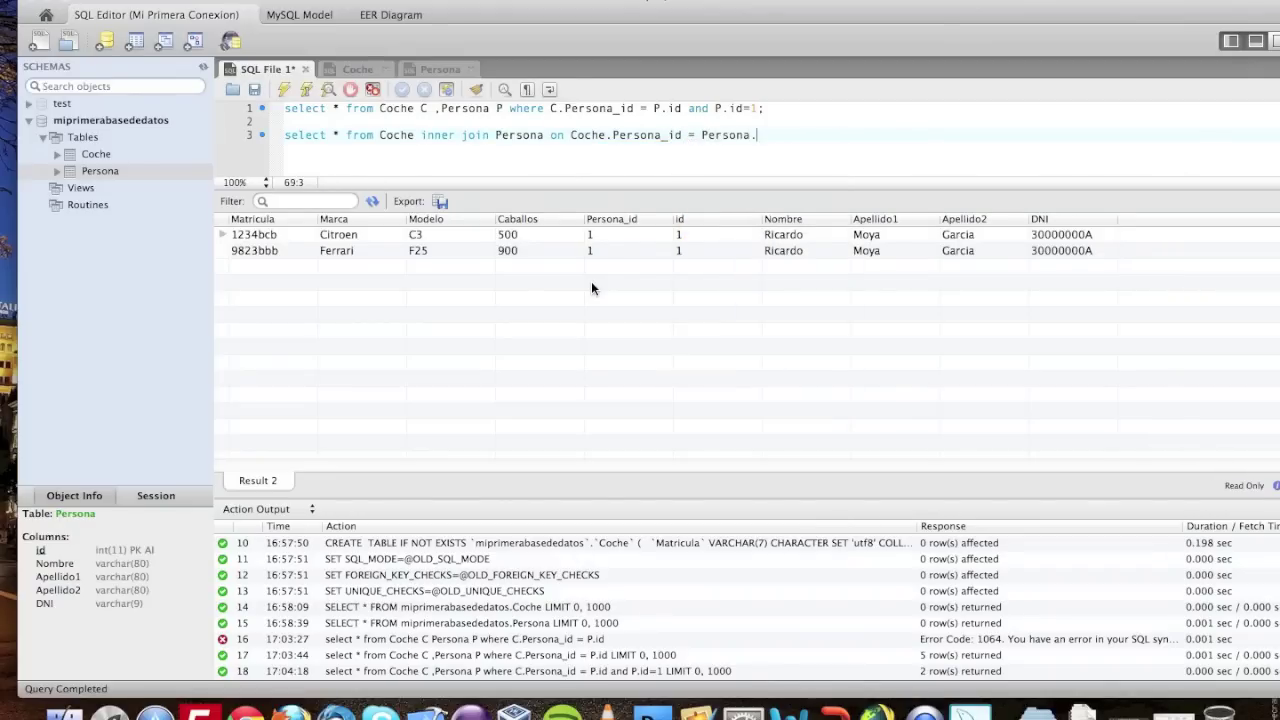
{"action": "type", "text": "id;"}
{"action": "key", "text": "super+shift+Left"}
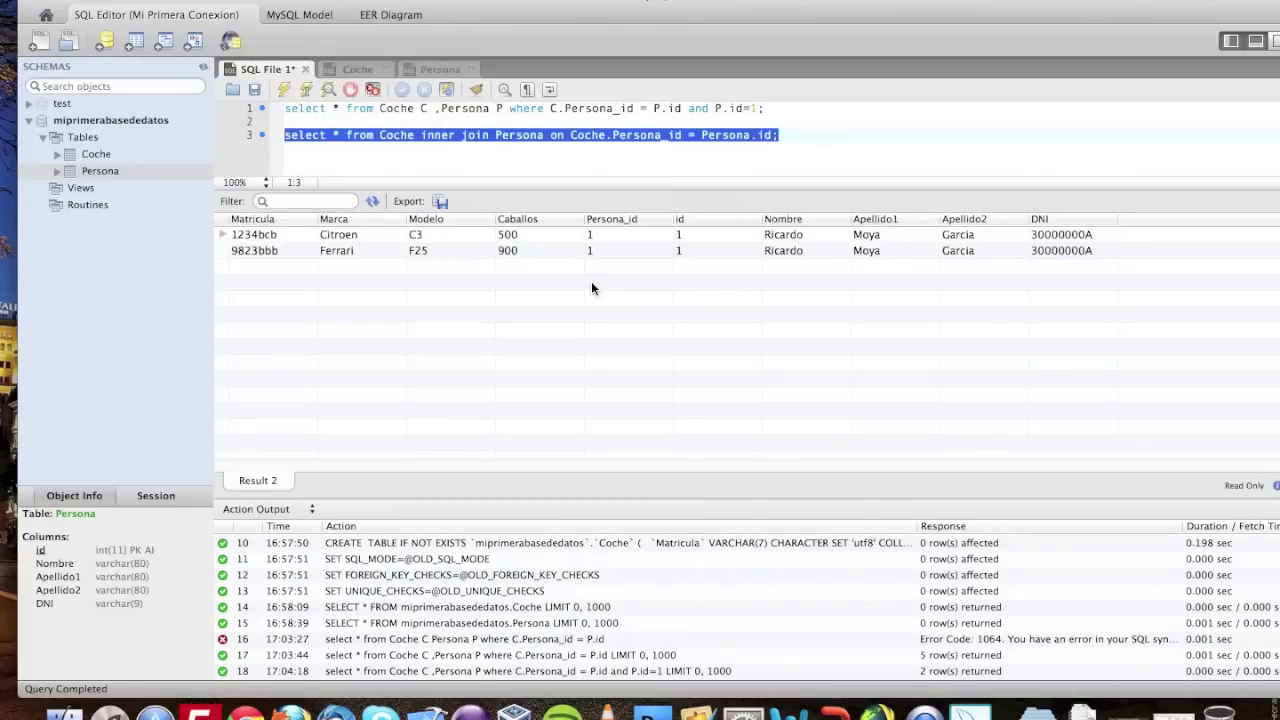
{"action": "left_click", "coordinate": [284, 87]}
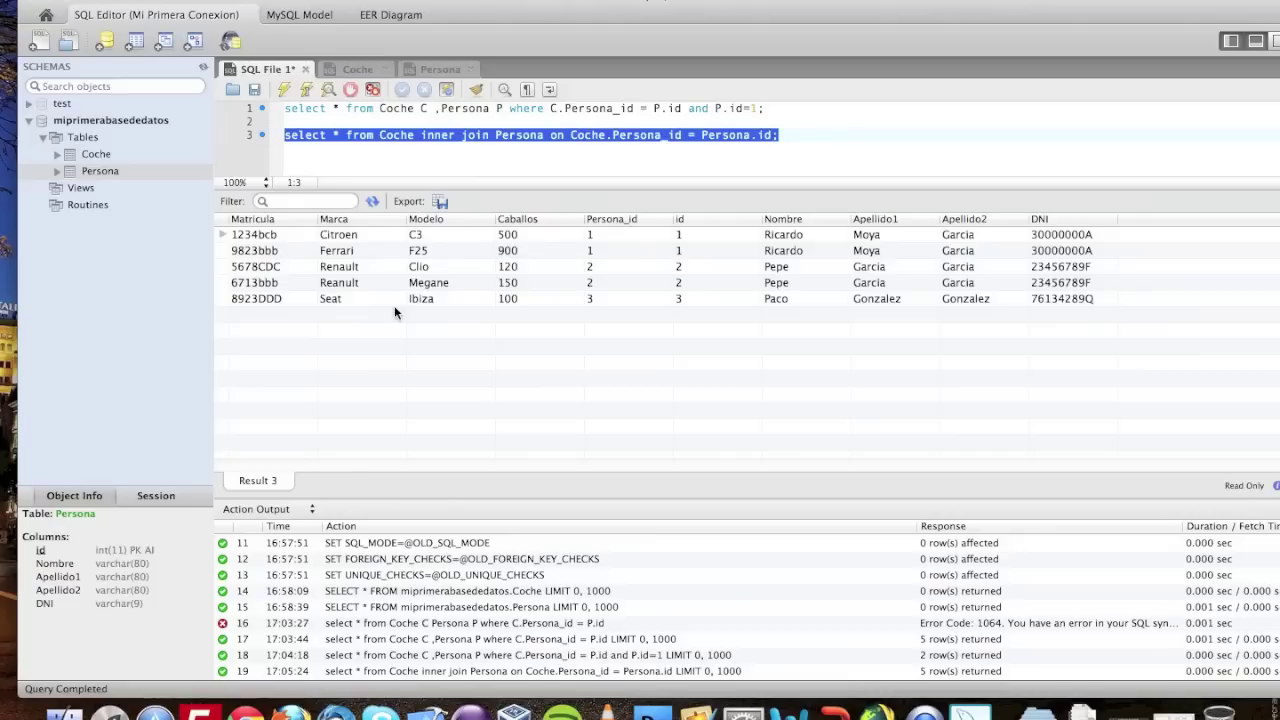
{"action": "key", "text": "Right"}
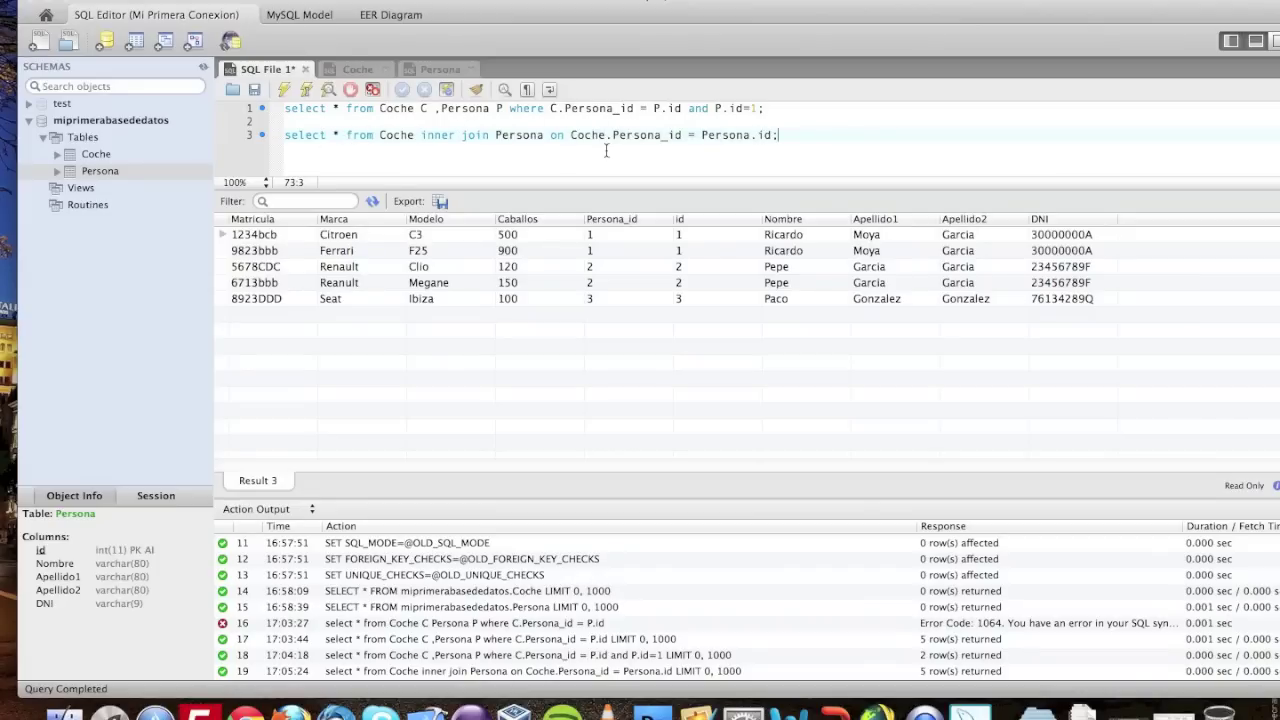
- Replace * with id,Nombre,Marca,Modelo in the INNER JOIN query and run it
{"action": "left_click_drag", "start_coordinate": [566, 135], "coordinate": [778, 135]}
{"action": "left_click", "coordinate": [840, 134]}
{"action": "left_click", "coordinate": [343, 135]}
{"action": "key", "text": "BackSpace"}
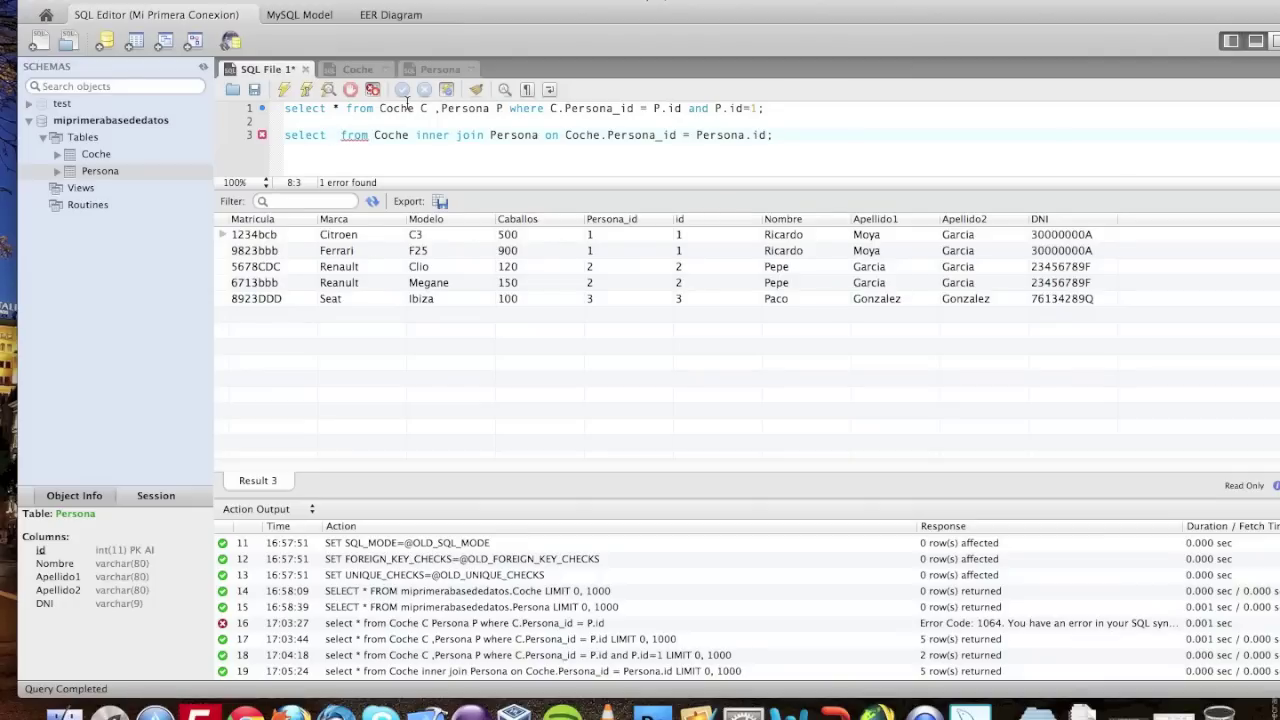
{"action": "type", "text": "id,Nombre"}
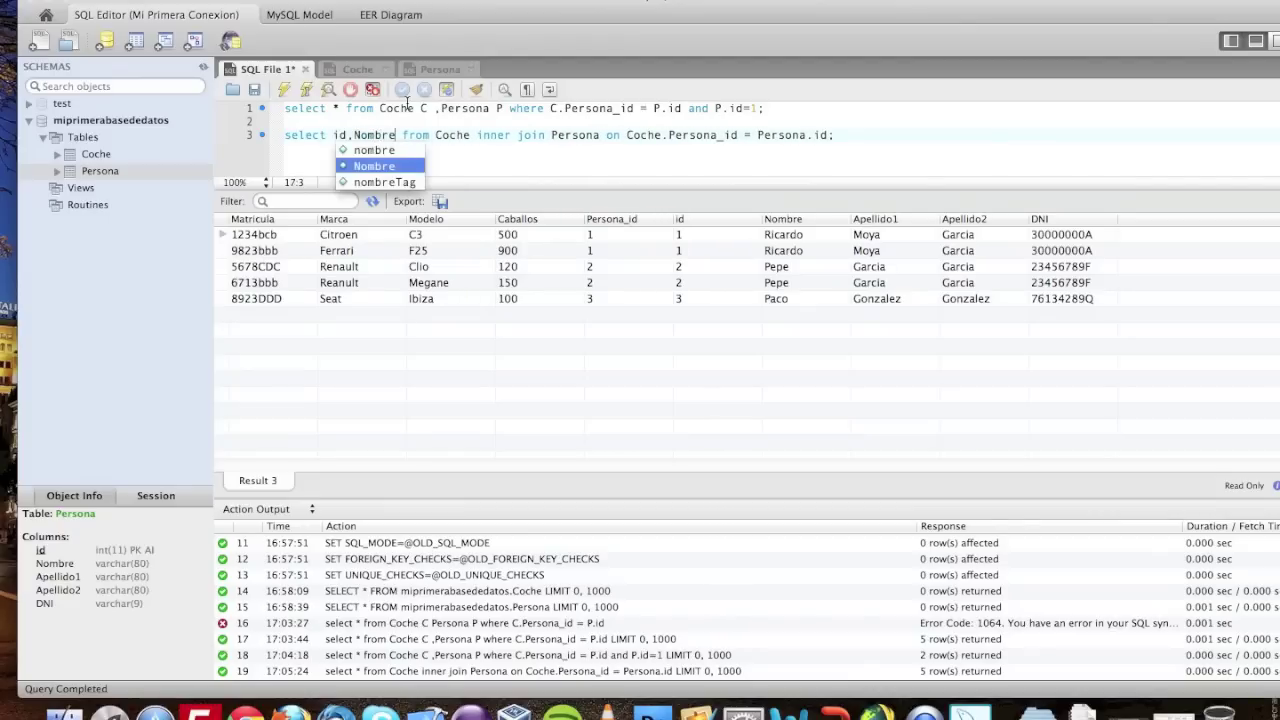
{"action": "type", "text": ",Mar"}
{"action": "type", "text": "ca,Model"}
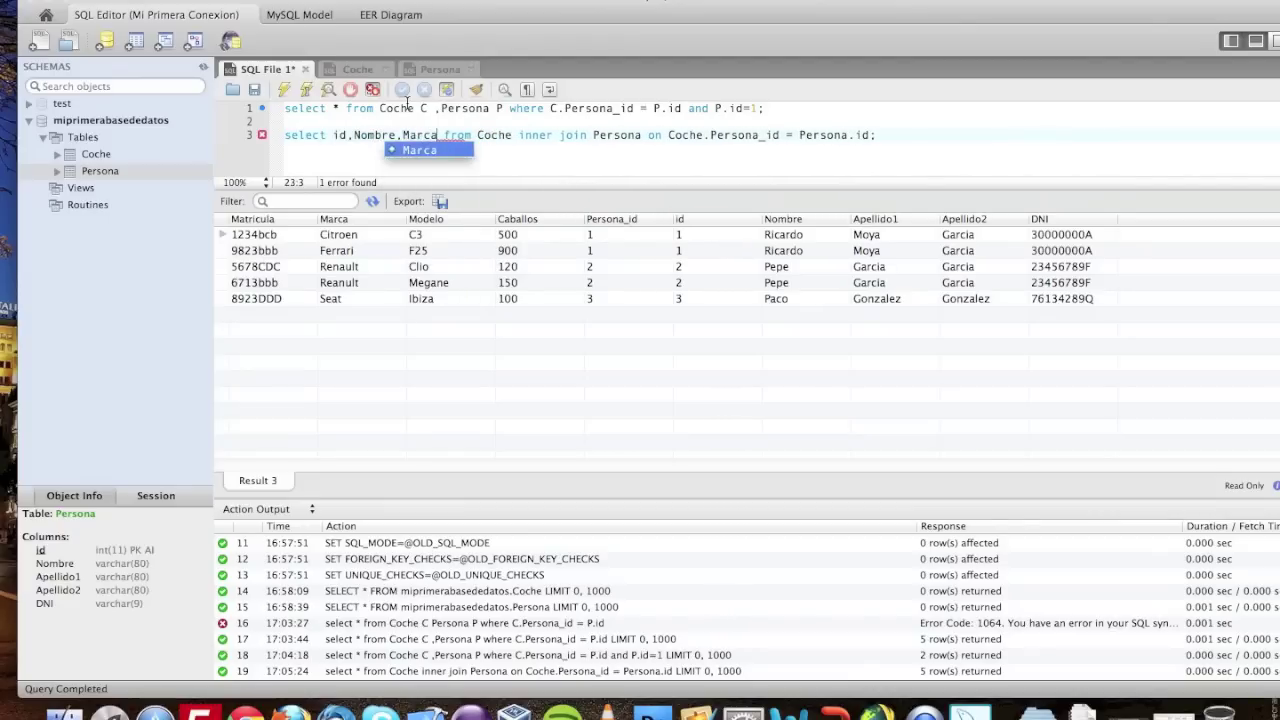
{"action": "type", "text": "o"}
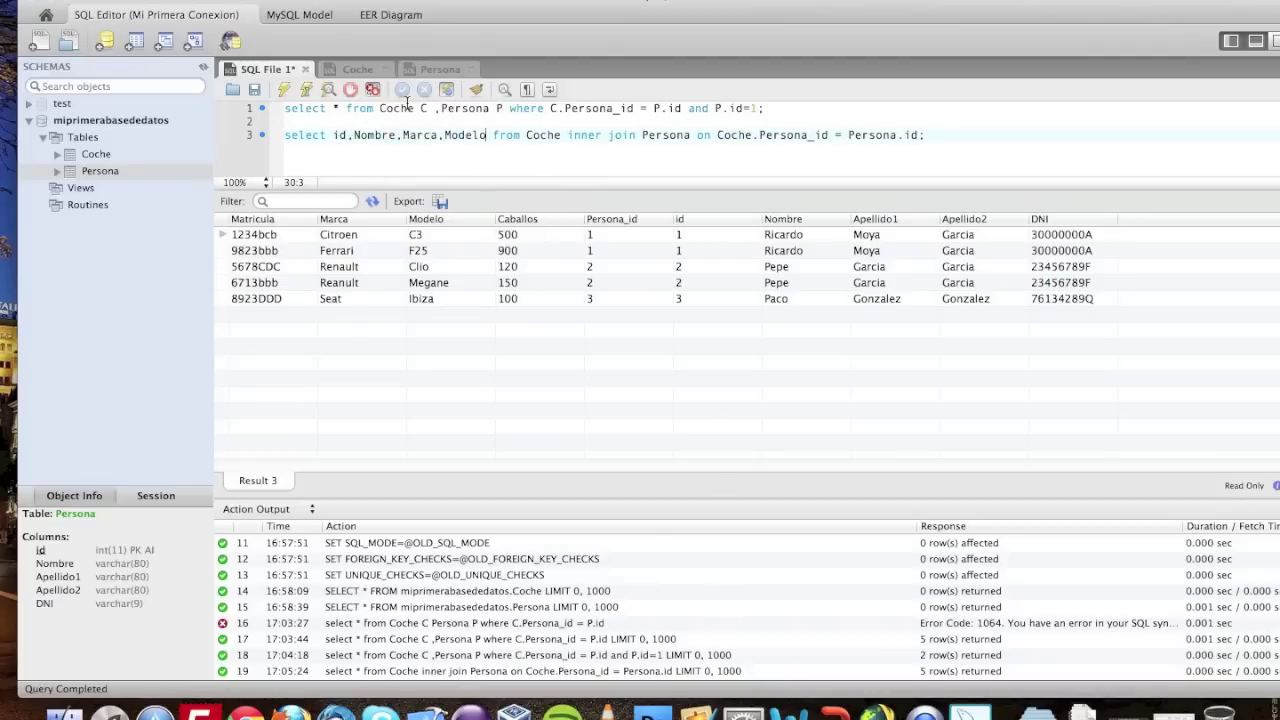
{"action": "key", "text": "End"}
{"action": "left_click_drag", "start_coordinate": [932, 134], "coordinate": [270, 133]}
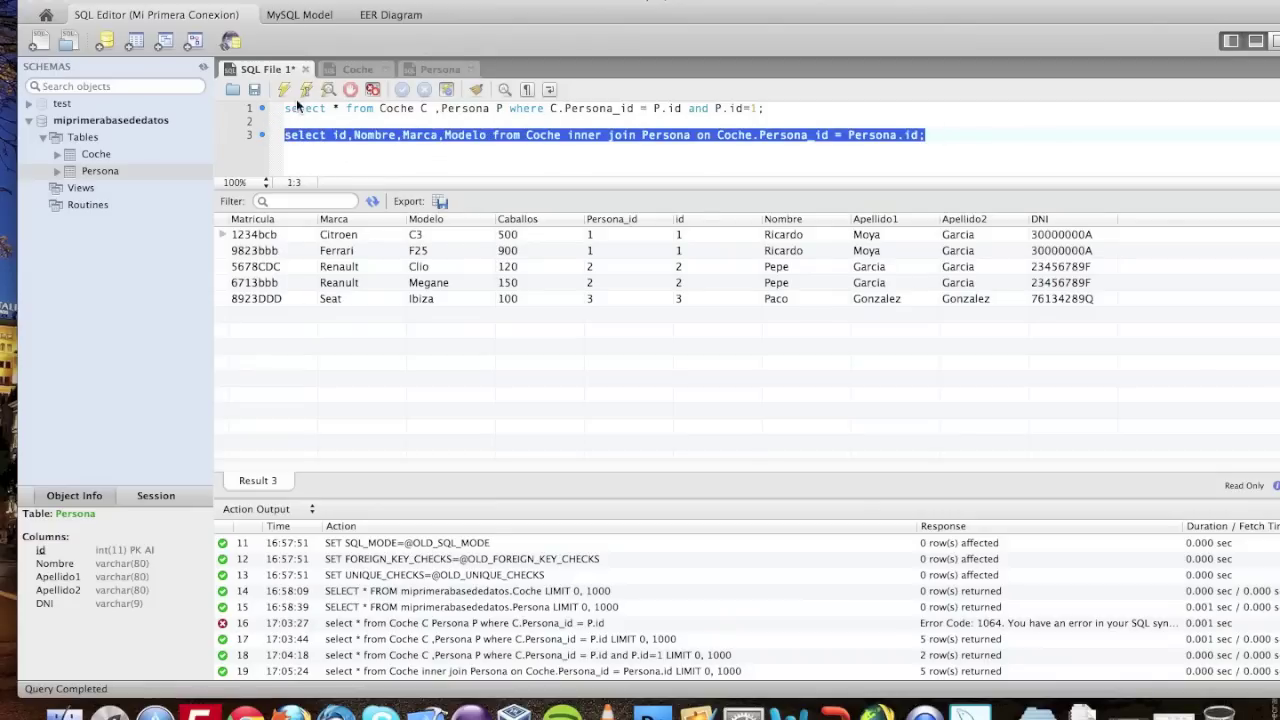
{"action": "left_click", "coordinate": [283, 89]}
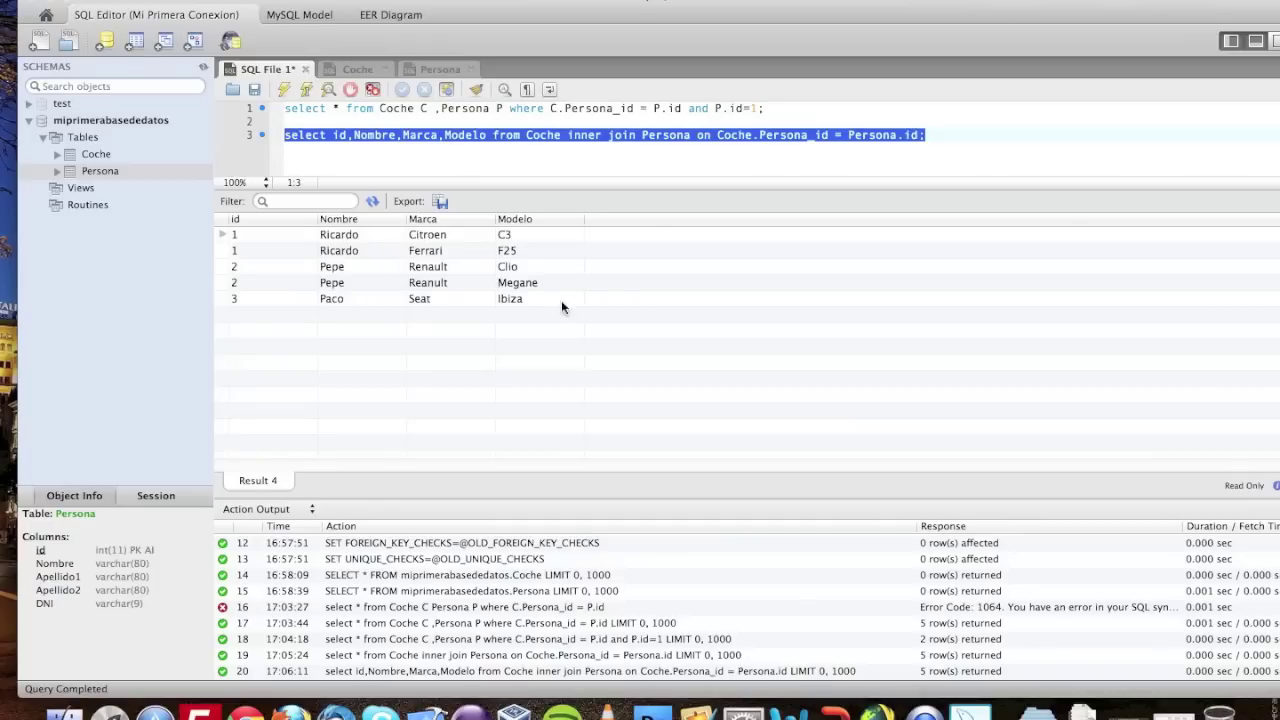
{"action": "left_click", "coordinate": [930, 134]}
- Append 'where Persona.id=2' to the column-list join and run it, leaving the Renault Clio and Megane
{"action": "key", "text": "BackSpace"}
{"action": "type", "text": "wh"}
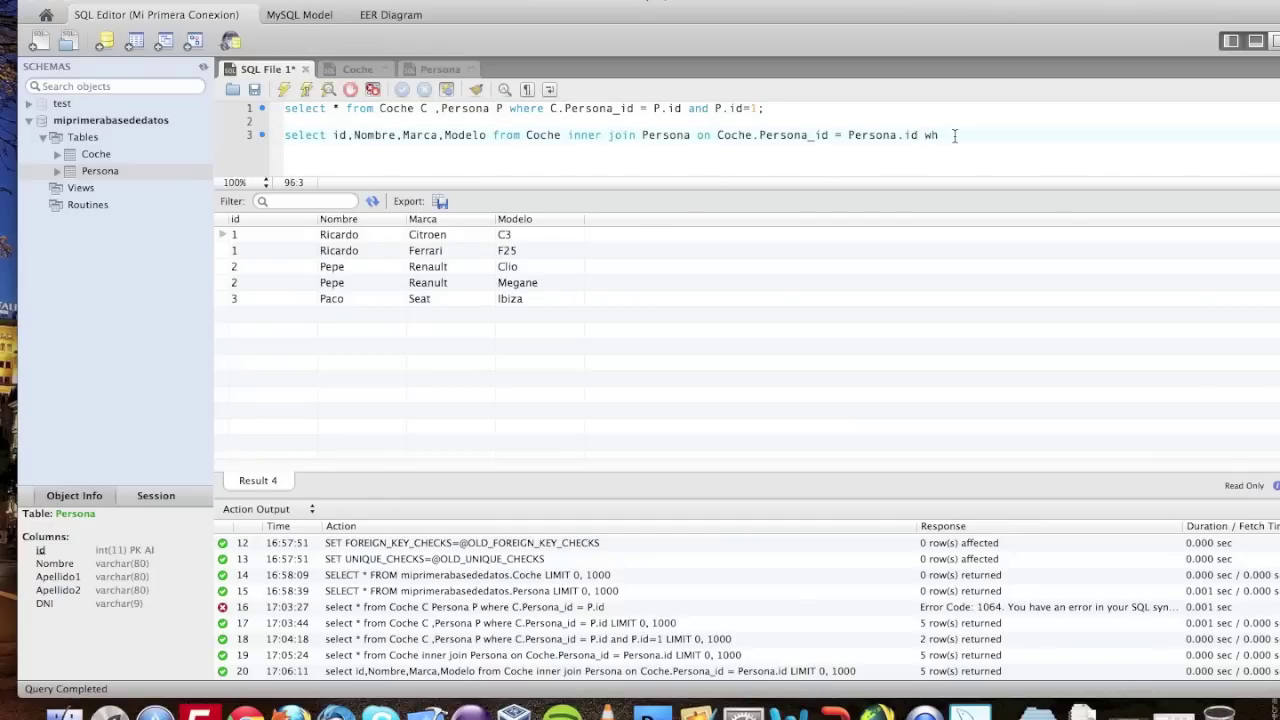
{"action": "type", "text": "ere Persona.id=2;"}
{"action": "key", "text": "shift+Home"}
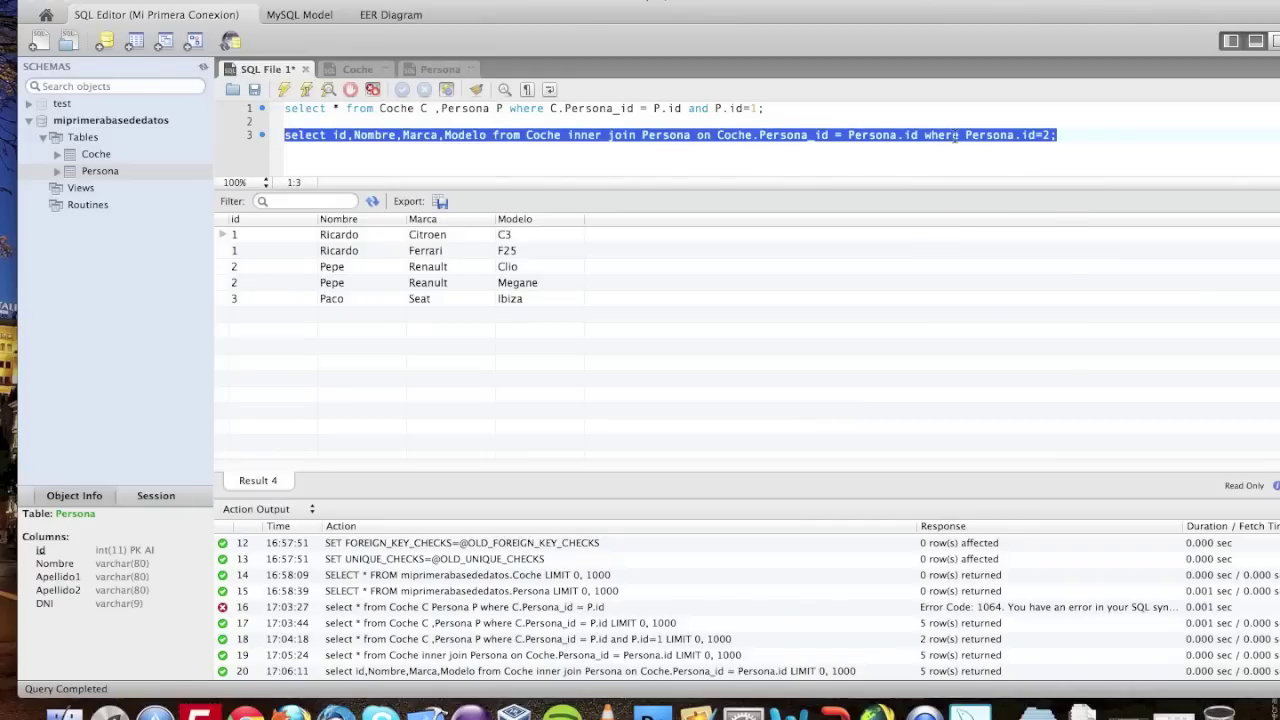
{"action": "left_click", "coordinate": [284, 90]}
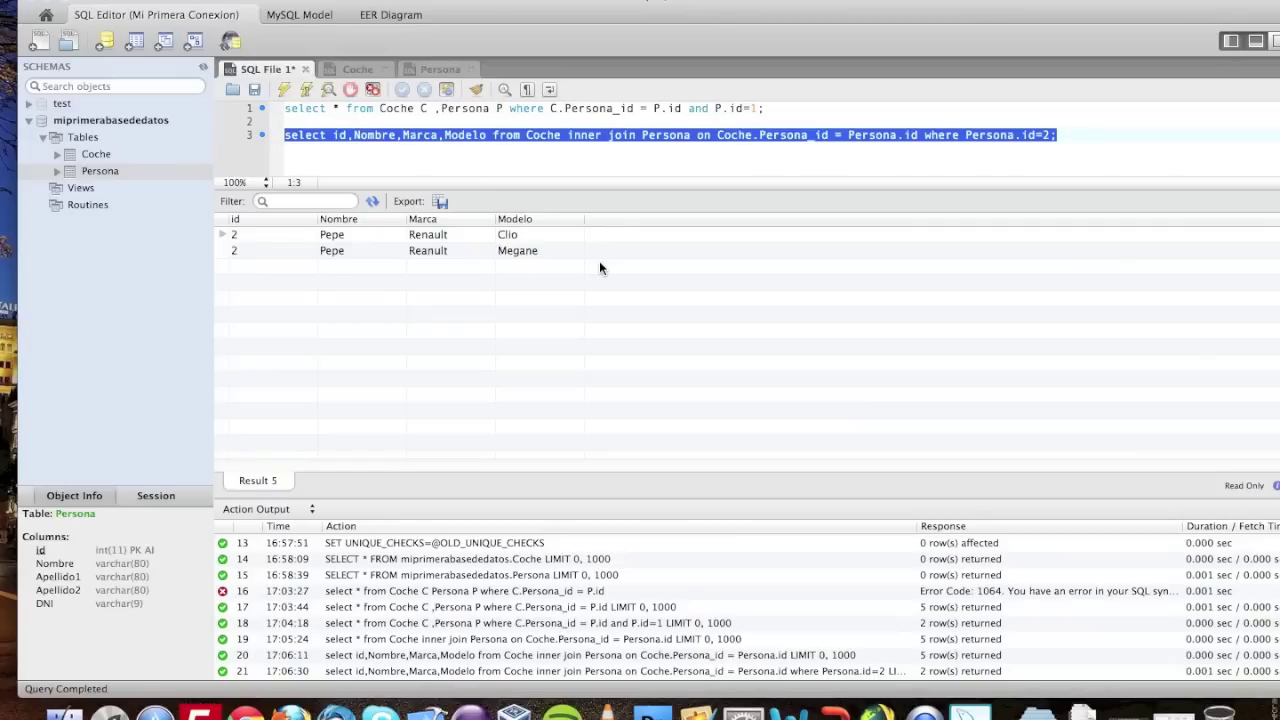
{"action": "left_click", "coordinate": [599, 157]}
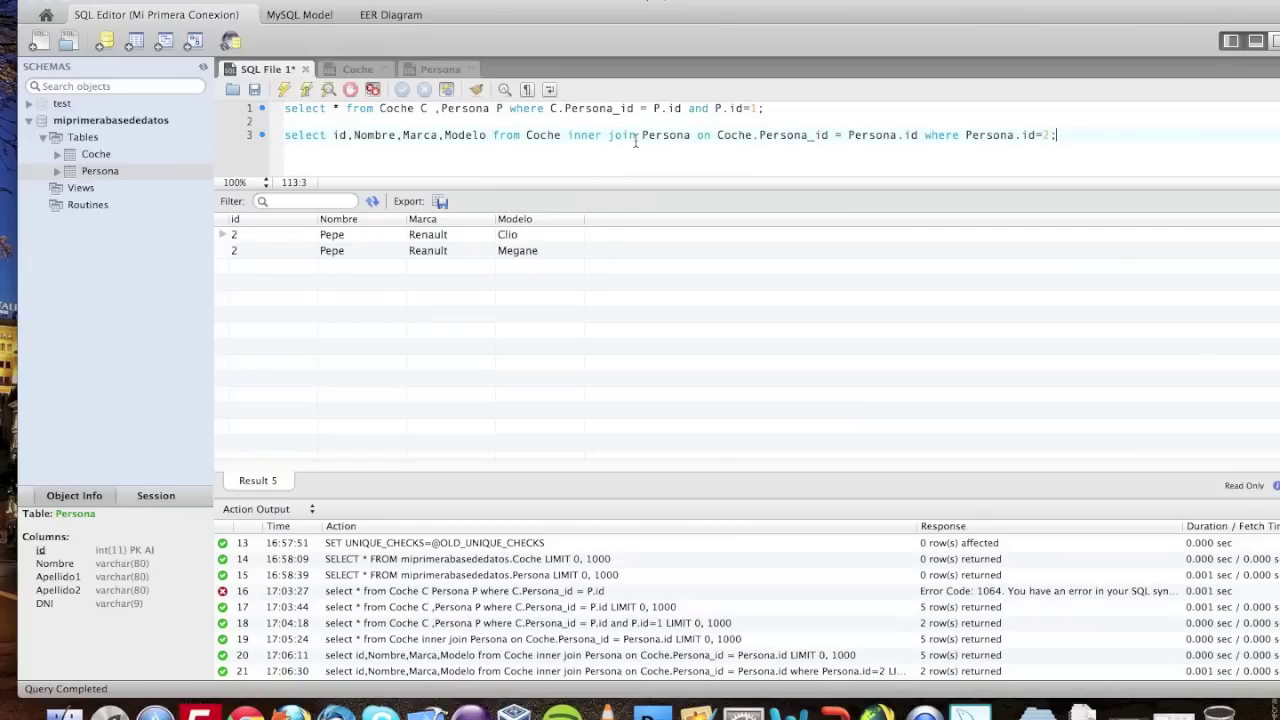